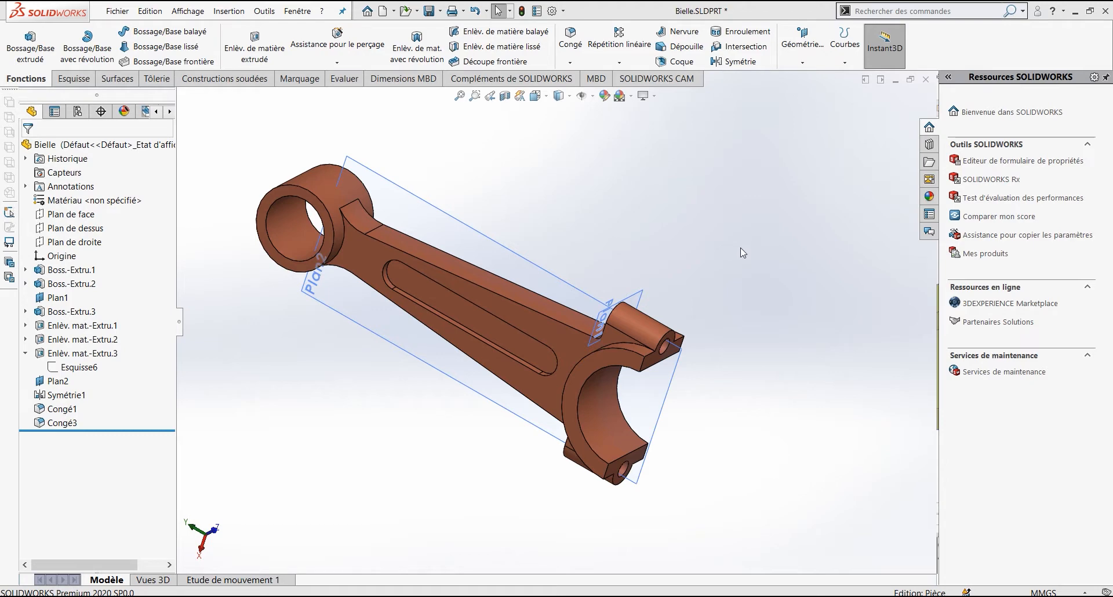
# Examine the finished connecting rod model, then look over the 4 Cylinder Engine reference drawing in Paint and the Projet_Moteur.rar file list.
pyautogui.moveTo(714, 276); pyautogui.dragTo(722, 315, button='middle')
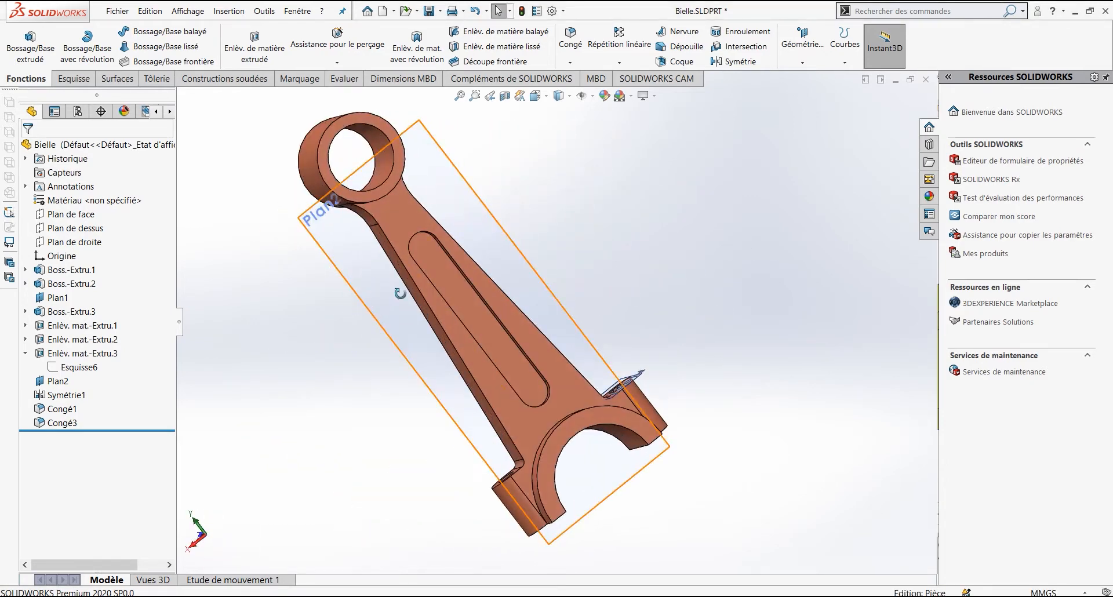
pyautogui.moveTo(398, 291); pyautogui.dragTo(462, 406, button='middle')
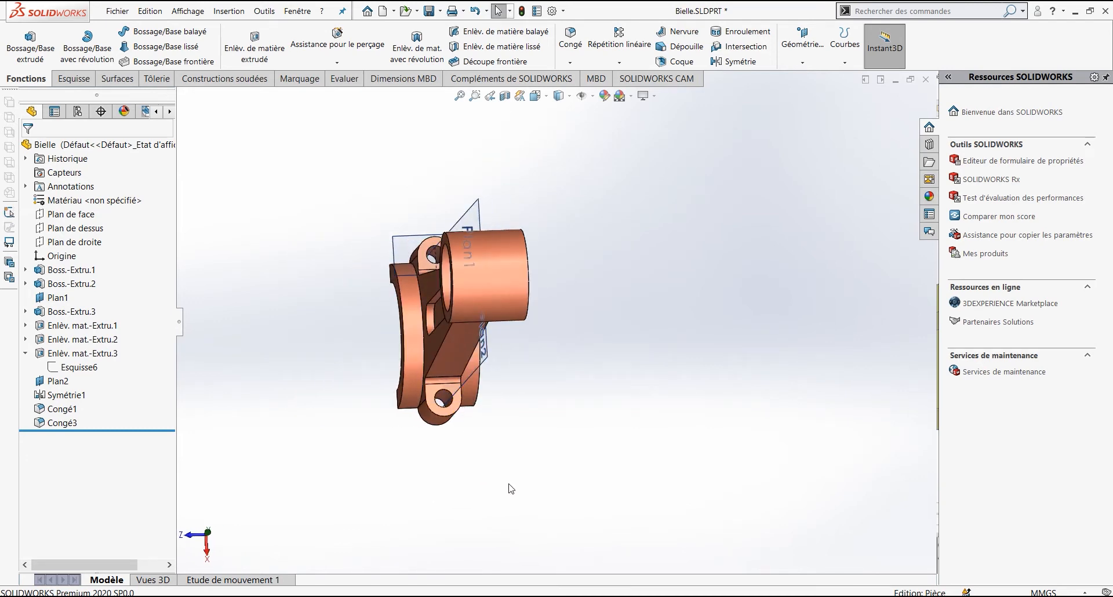
pyautogui.click(277, 595)
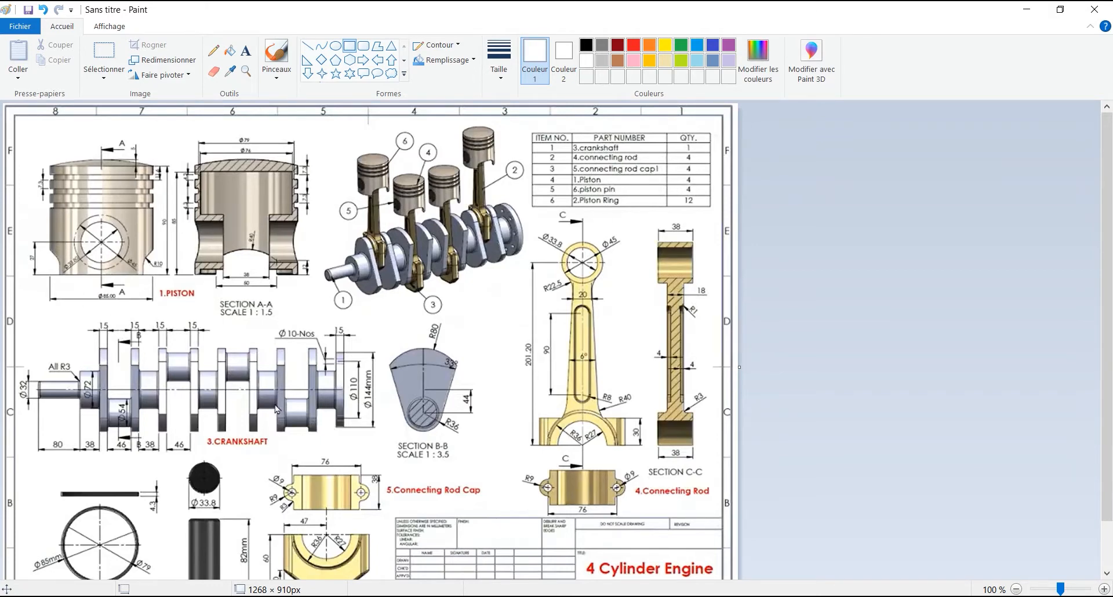
pyautogui.click(614, 596)
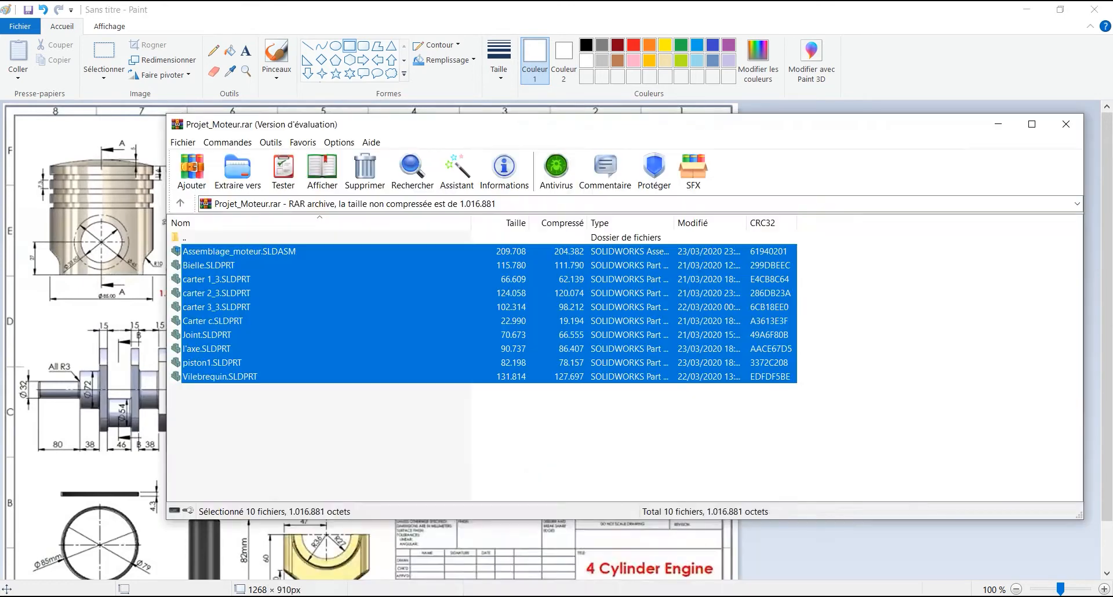
pyautogui.click(585, 596)
pyautogui.click(805, 544)
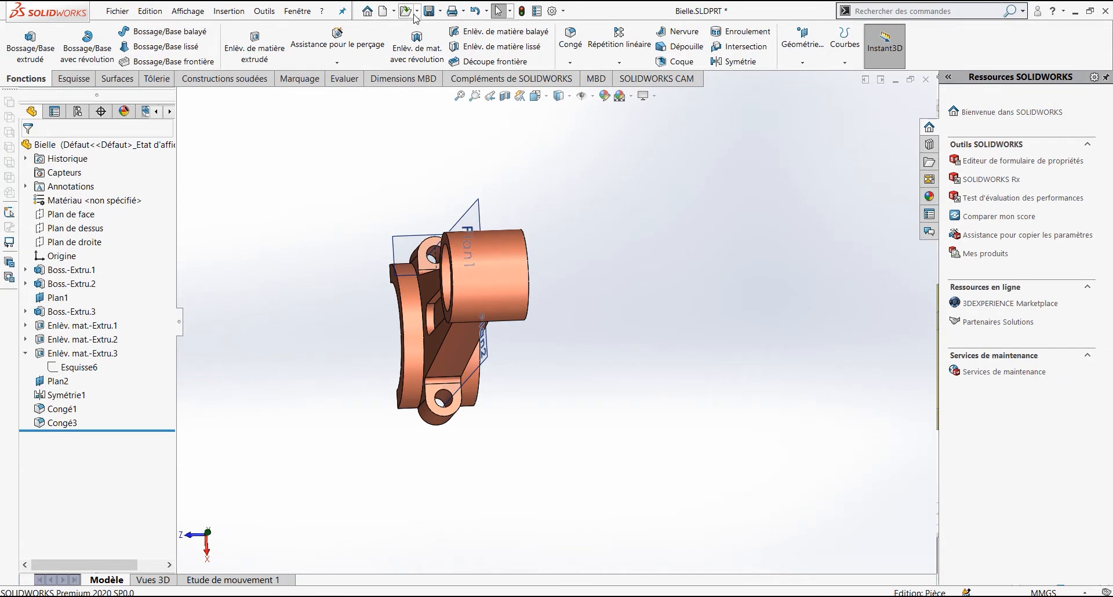
# Create a new part and sketch a circle of about 69 mm radius centred on the origin of the Plan de face.
pyautogui.click(383, 11)
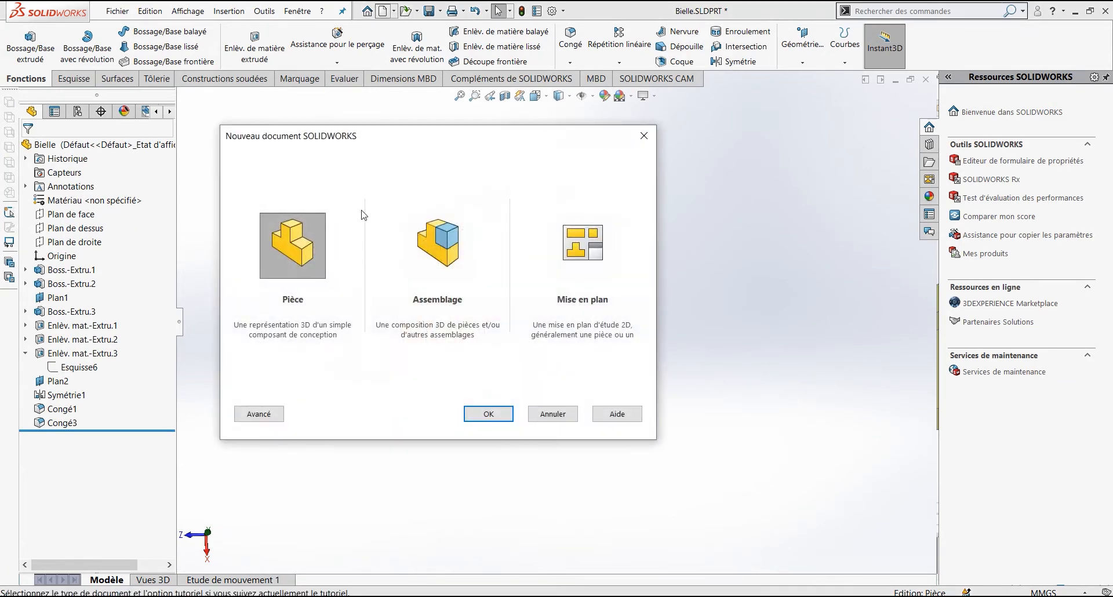
pyautogui.doubleClick(275, 228)
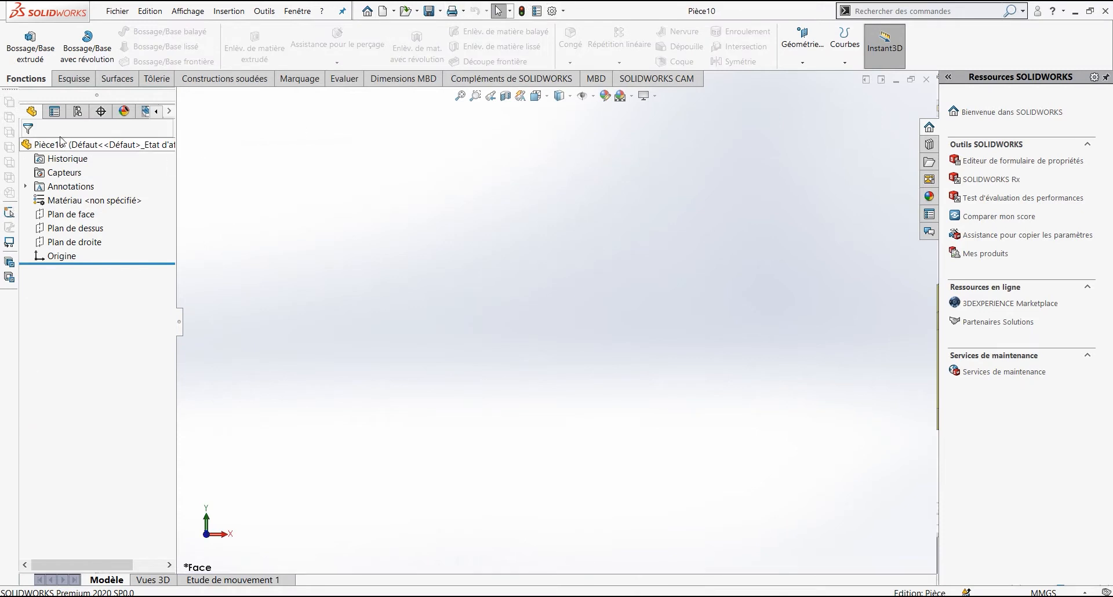
pyautogui.click(68, 214)
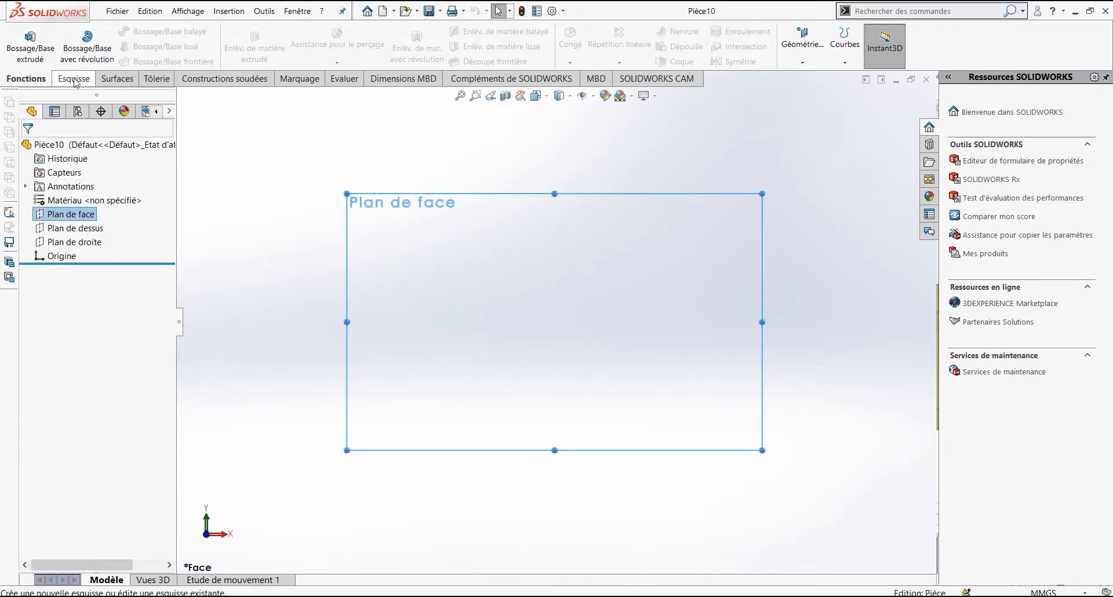
pyautogui.click(74, 80)
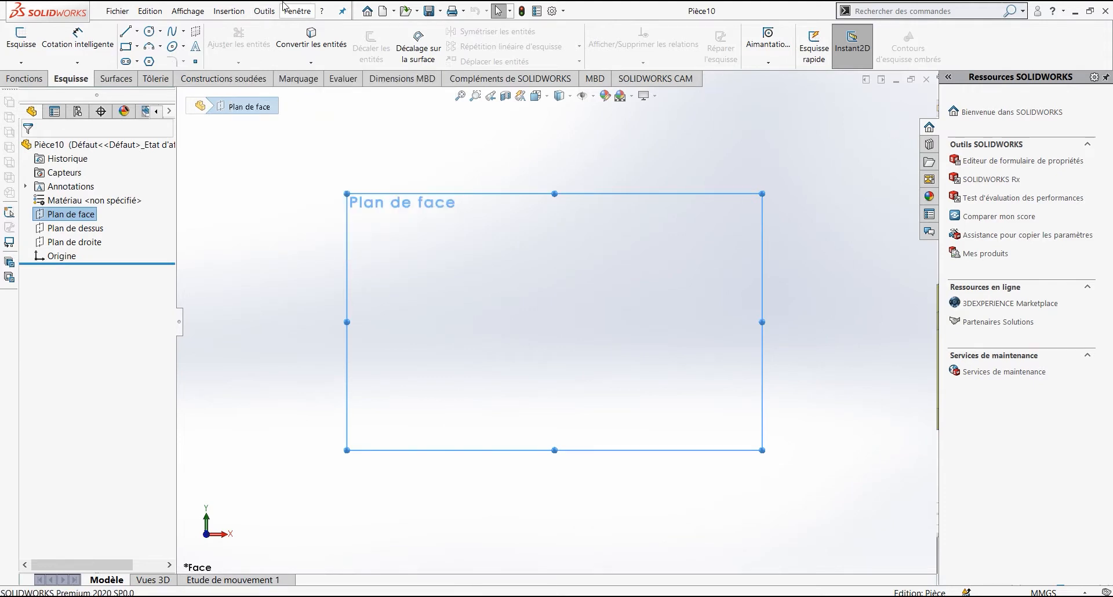
pyautogui.click(136, 31)
pyautogui.click(160, 31)
pyautogui.click(174, 45)
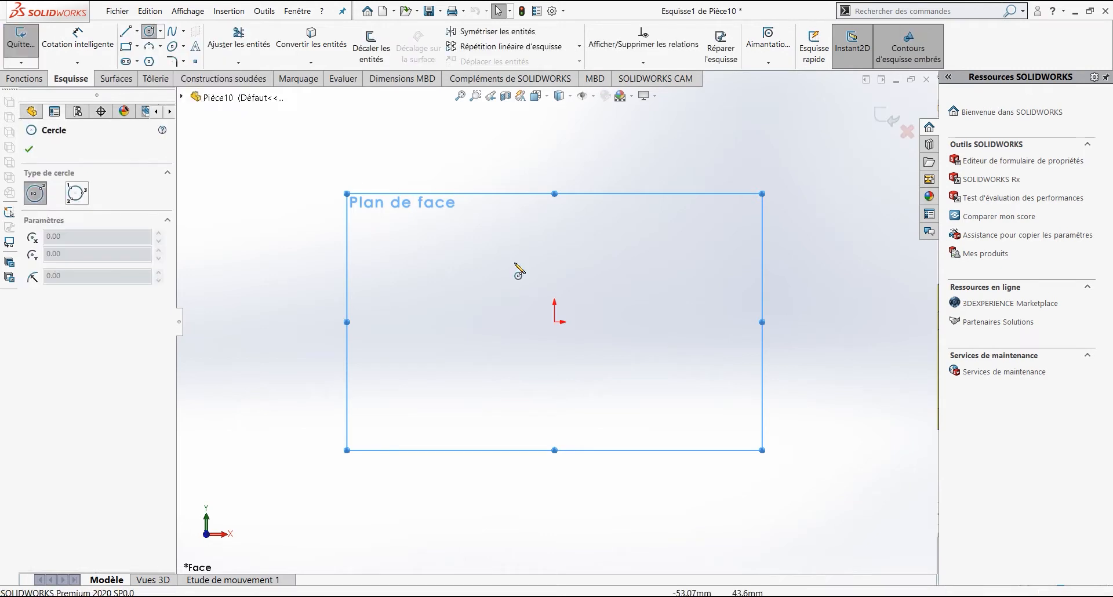
pyautogui.click(555, 322)
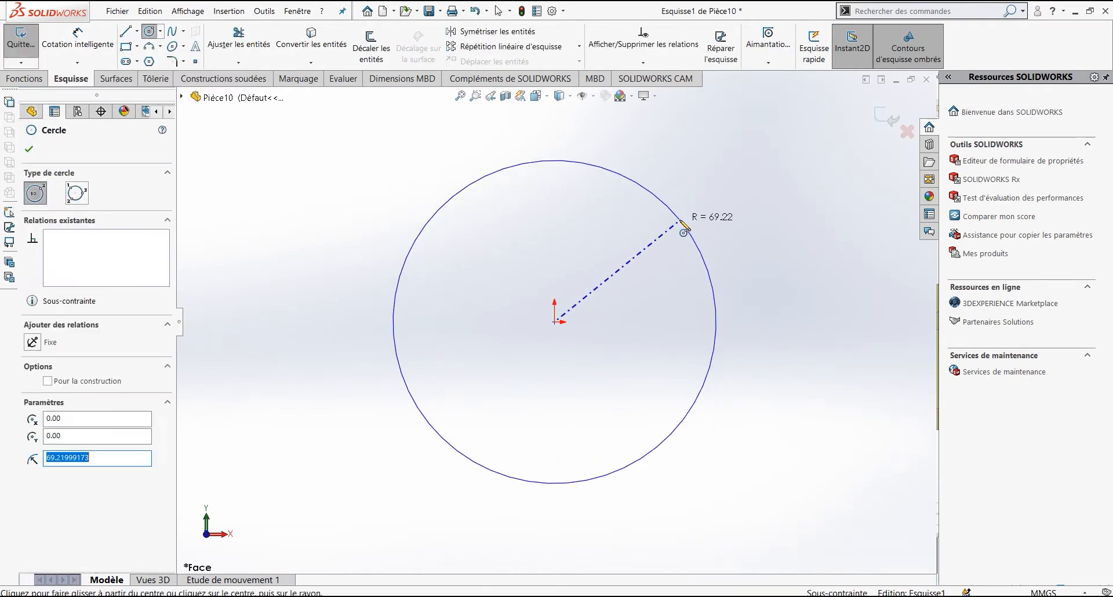
pyautogui.click(680, 222)
# Check the piston diameter on the reference drawing in Paint and dimension the circle to a diameter of 85 mm.
pyautogui.hotkey('alt', 'Tab')
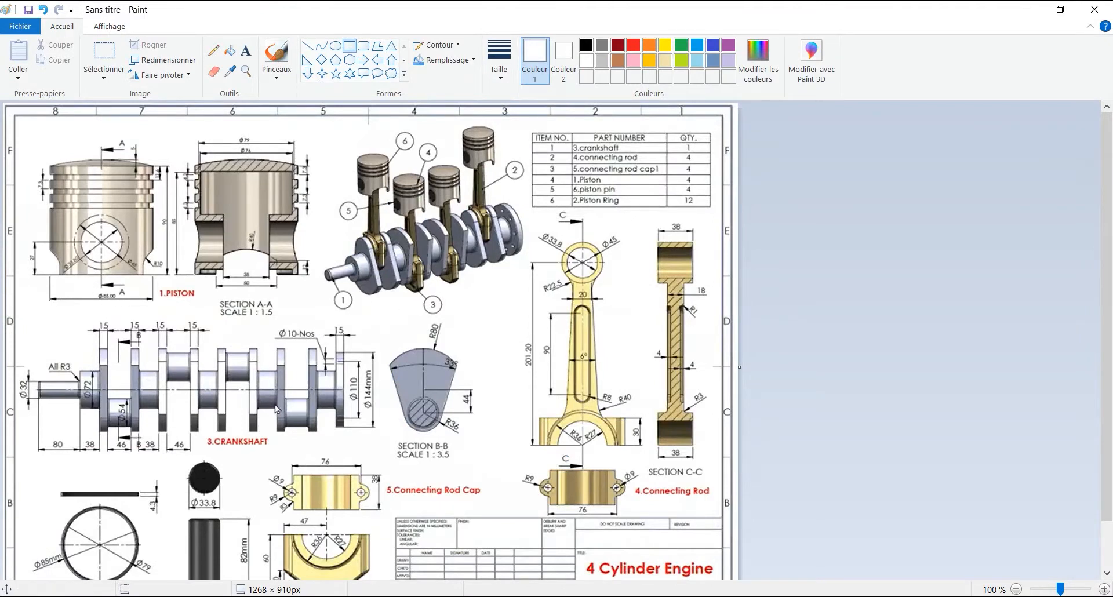
pyautogui.click(858, 560)
pyautogui.click(64, 45)
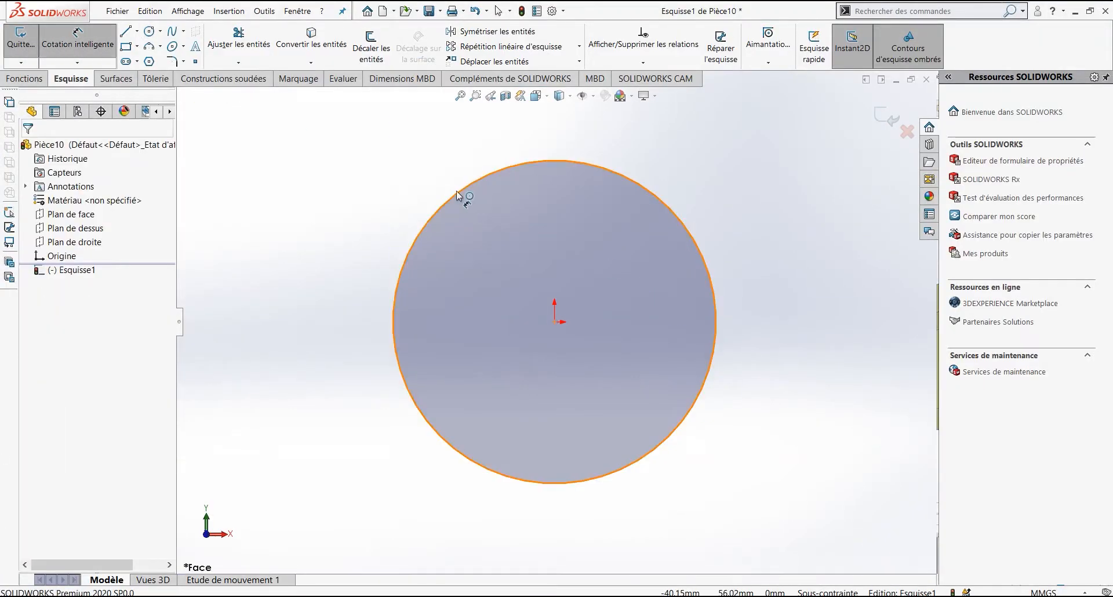
pyautogui.click(453, 196)
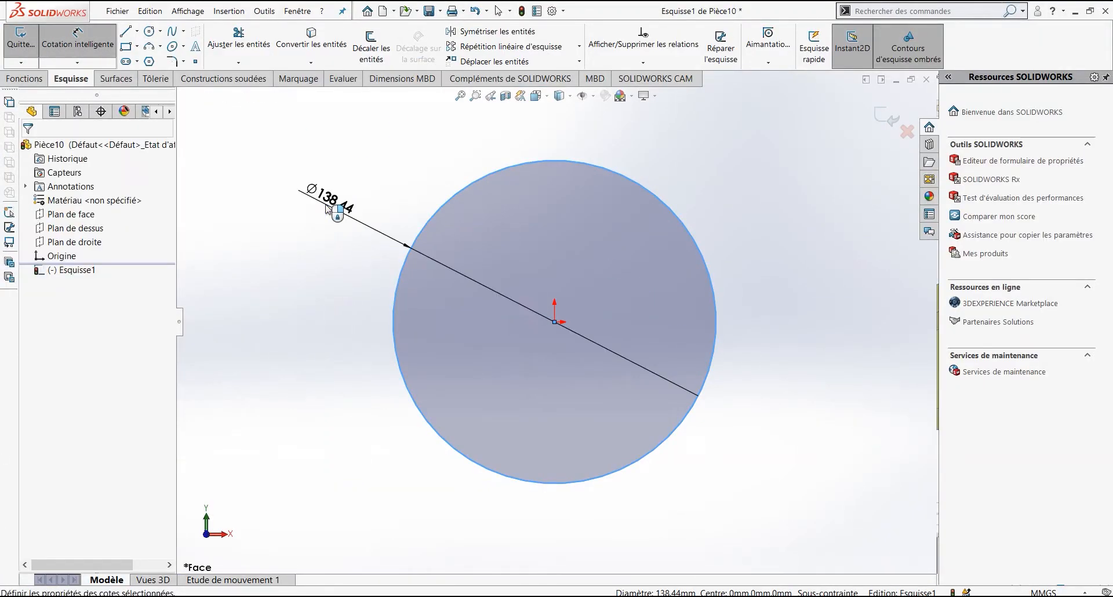
pyautogui.click(325, 220)
pyautogui.write('85')
pyautogui.press('Return')
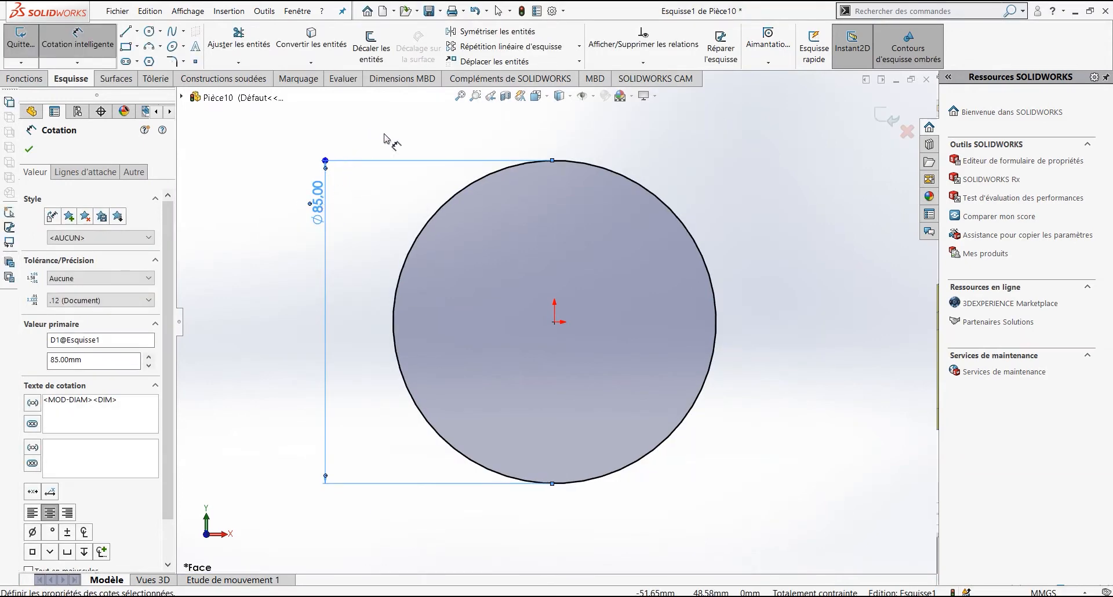
# Extrude the circle 90 mm as a blind boss, checking the piston height against the reference drawing.
pyautogui.click(18, 44)
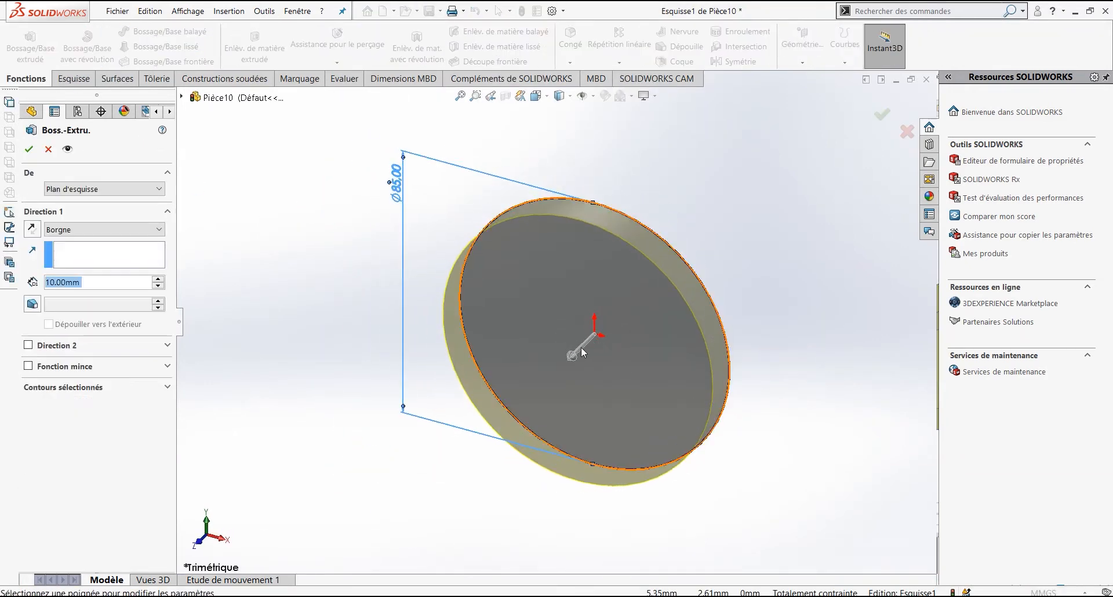
pyautogui.click(572, 363)
pyautogui.click(418, 458)
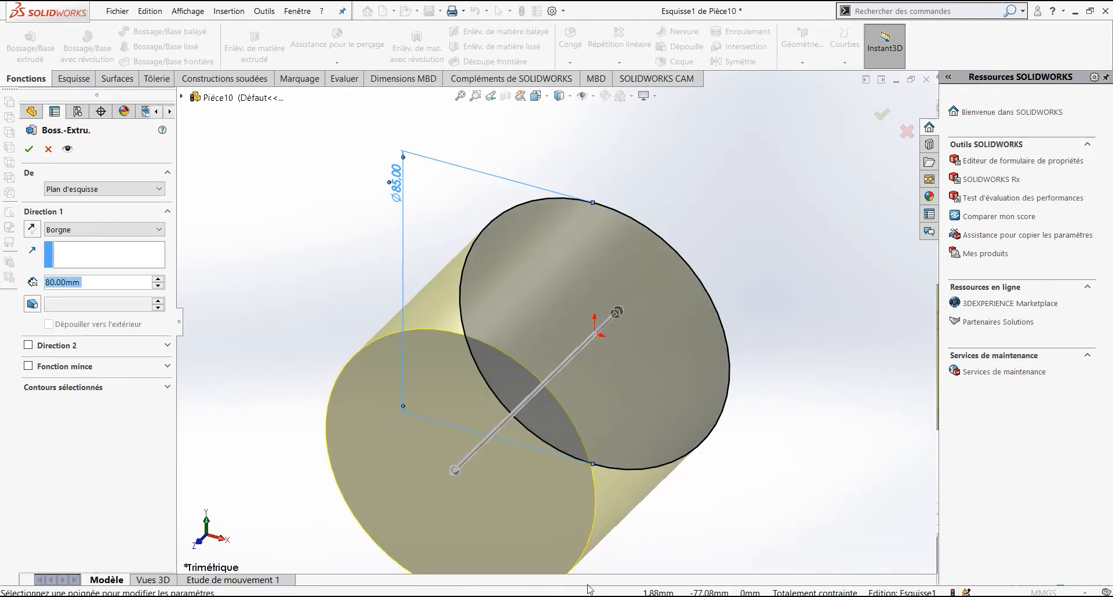
pyautogui.hotkey('alt', 'Tab')
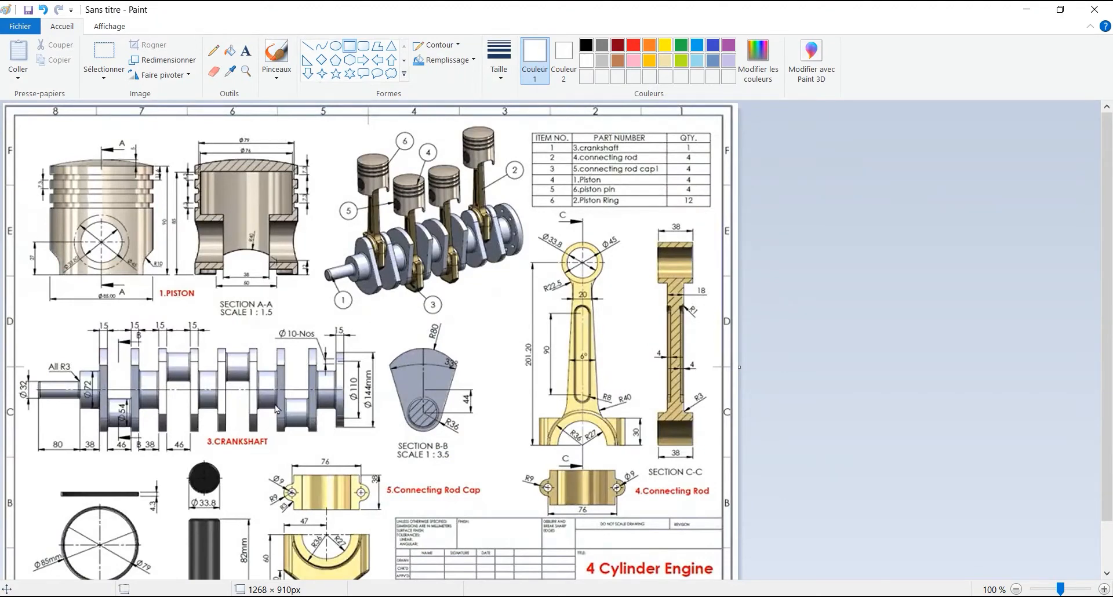
pyautogui.hotkey('alt', 'Tab')
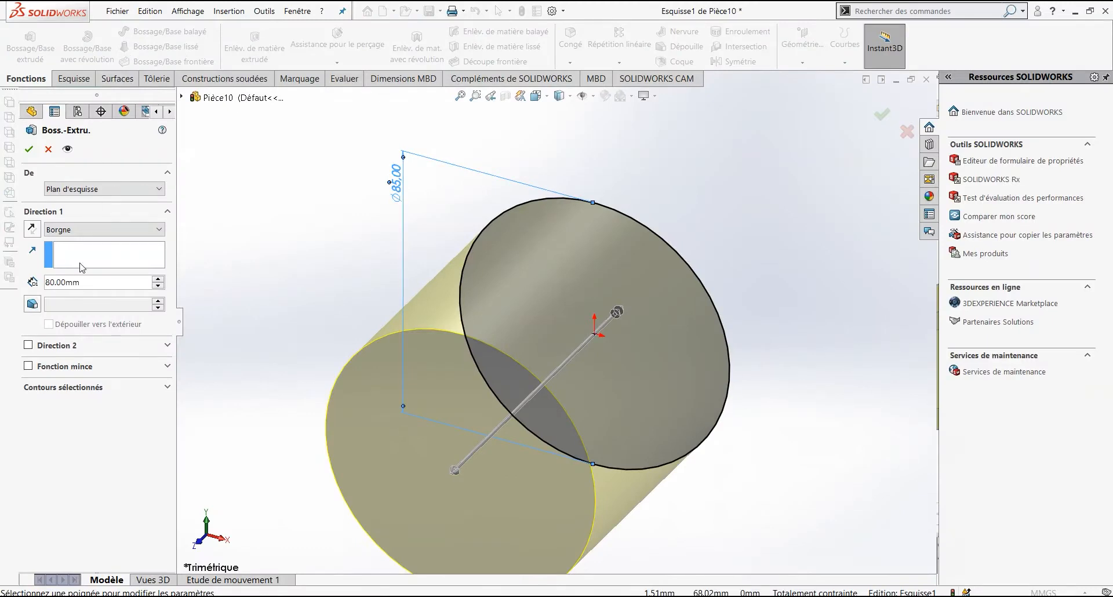
pyautogui.doubleClick(87, 285)
pyautogui.write('90')
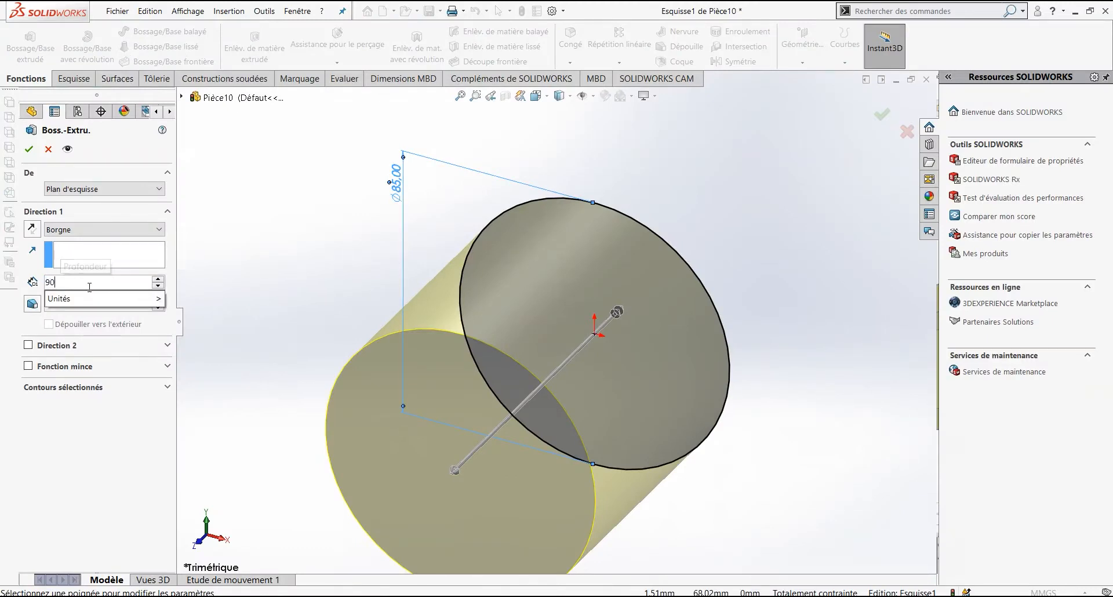
pyautogui.press('Return')
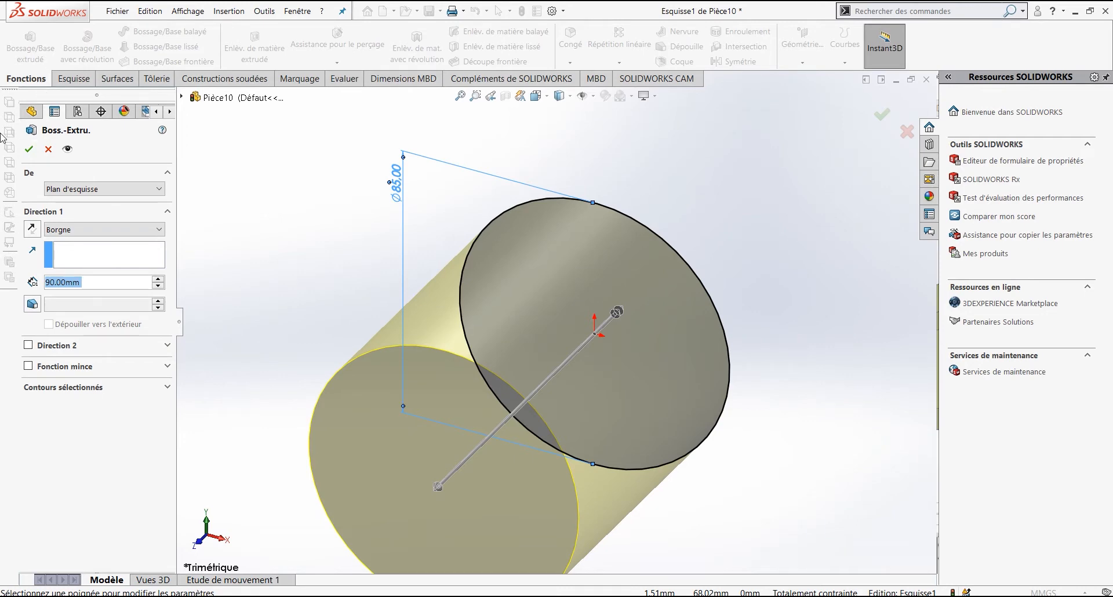
pyautogui.click(28, 150)
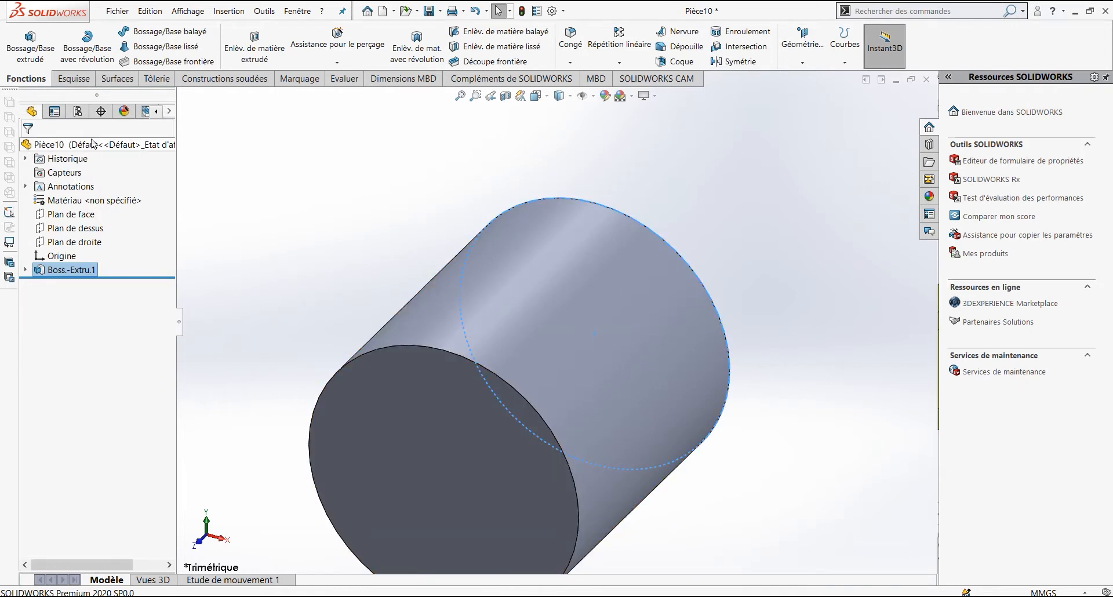
# Open a sketch on the cylinder's flat end face and draw a concentric circle of about 38 mm radius from the origin.
pyautogui.moveTo(457, 255); pyautogui.dragTo(534, 406, button='middle')
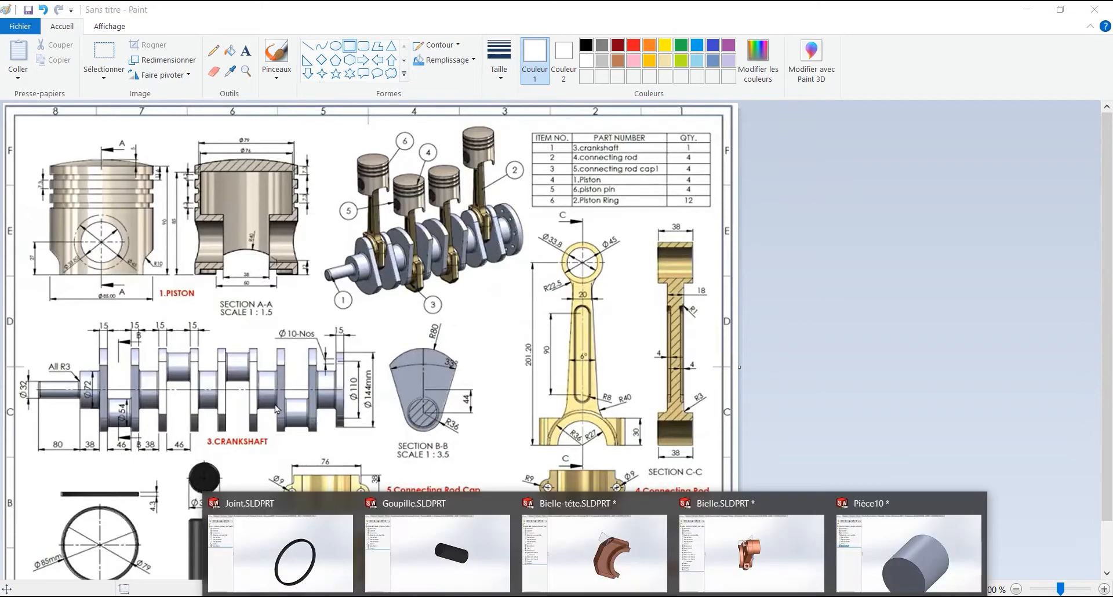
pyautogui.click(909, 543)
pyautogui.moveTo(432, 253); pyautogui.dragTo(567, 332, button='middle')
pyautogui.click(552, 299)
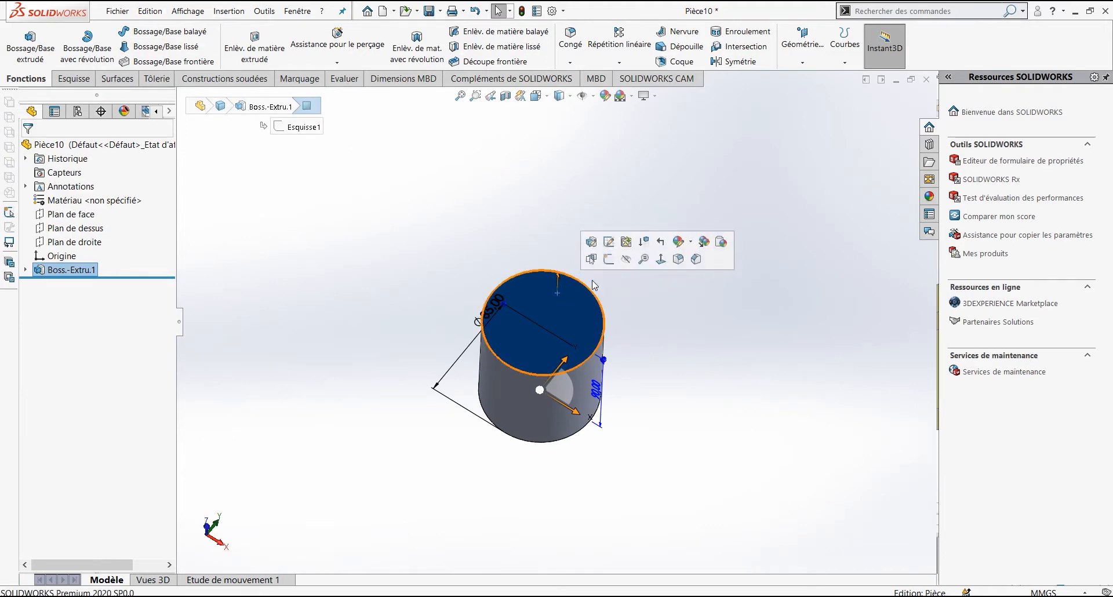
pyautogui.click(609, 260)
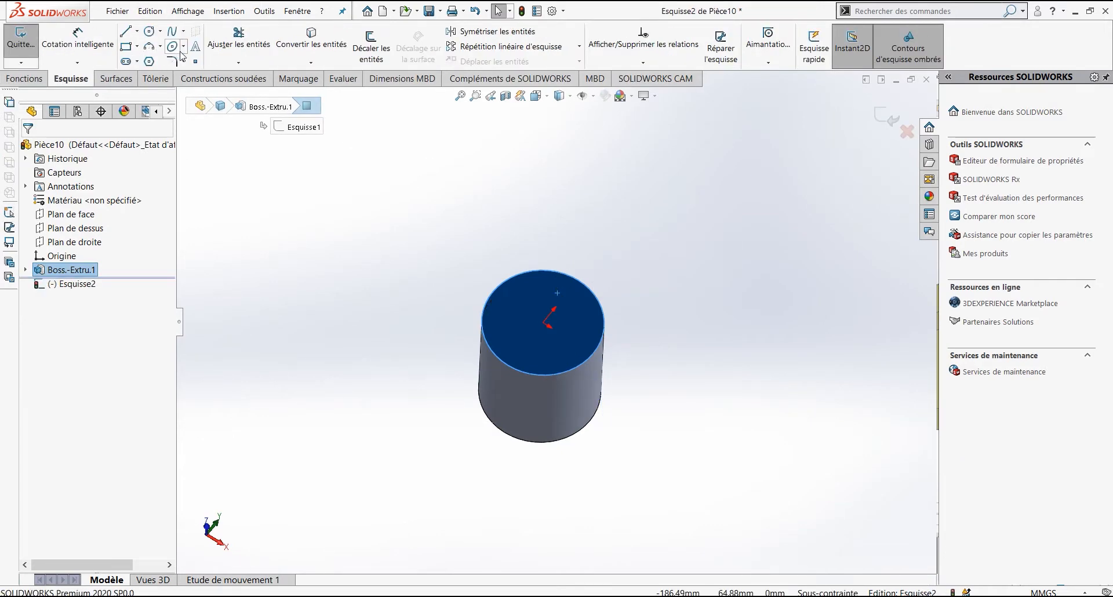
pyautogui.click(543, 322)
pyautogui.click(545, 279)
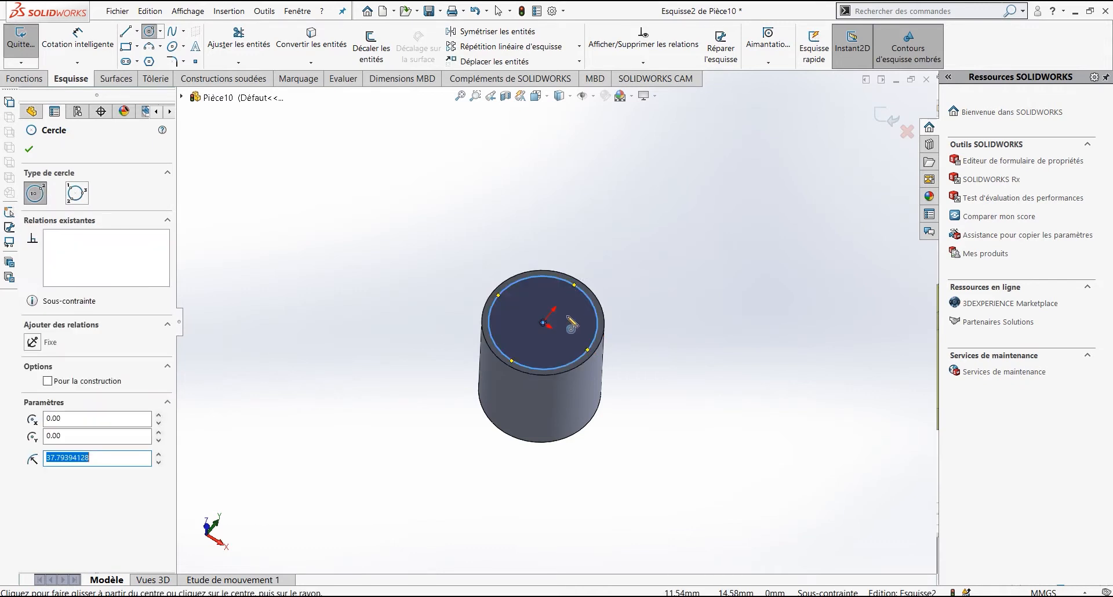
# Dimension the inner circle's diameter as 85-2, giving 83 mm.
pyautogui.scroll(-5, 539, 272)
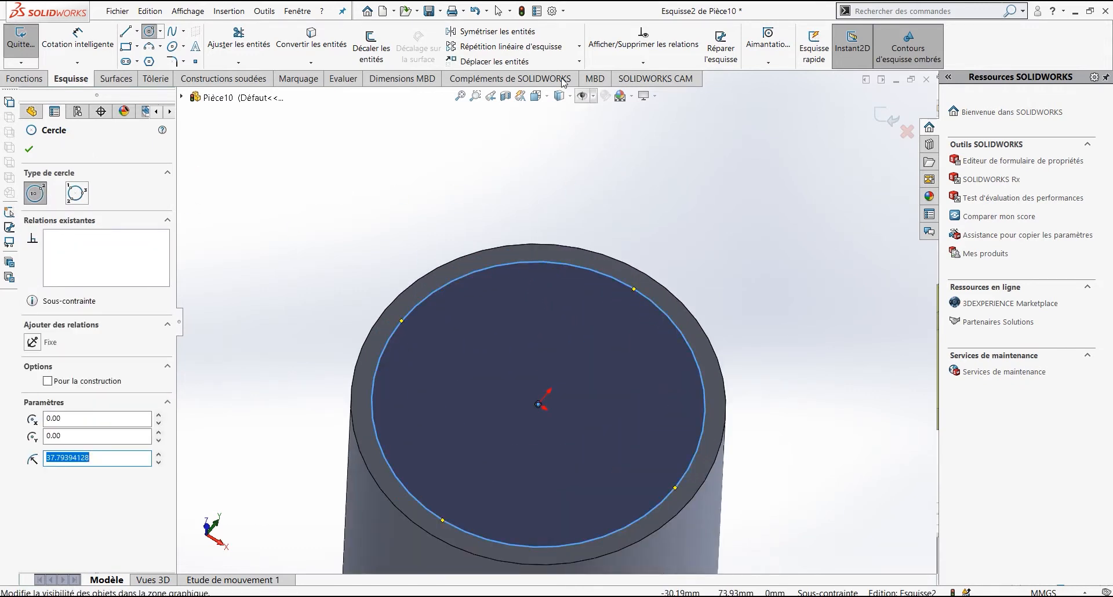
pyautogui.click(73, 28)
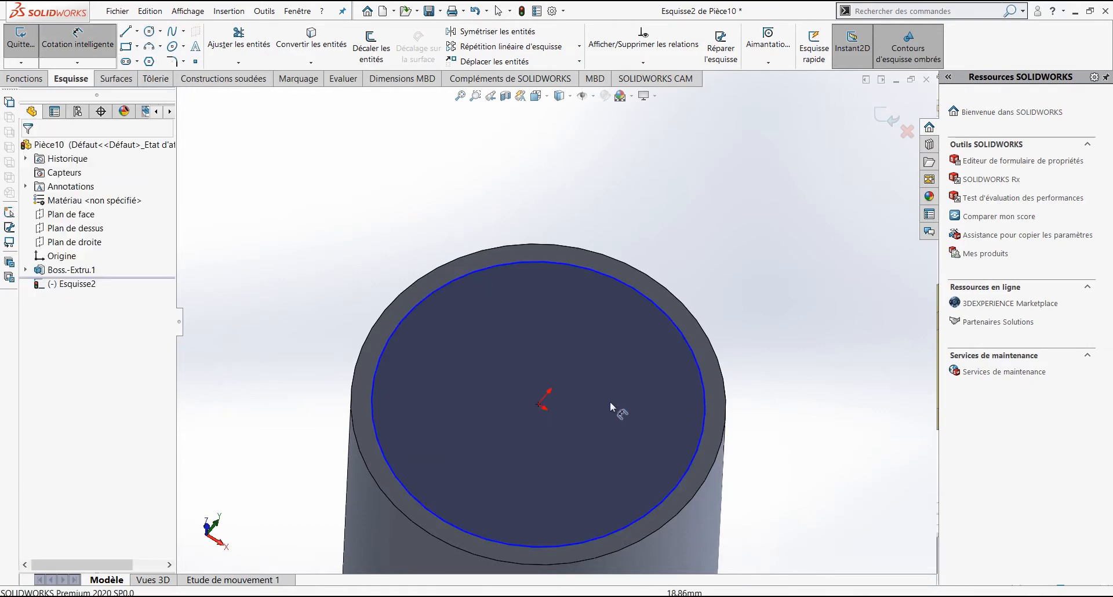
pyautogui.click(444, 265)
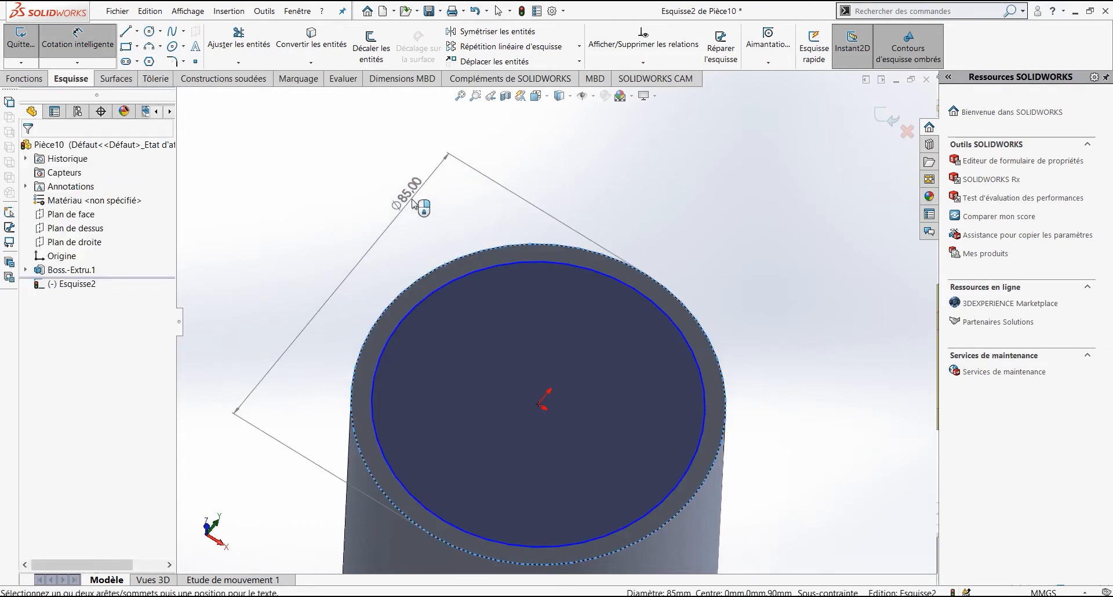
pyautogui.press('Escape')
pyautogui.click(485, 266)
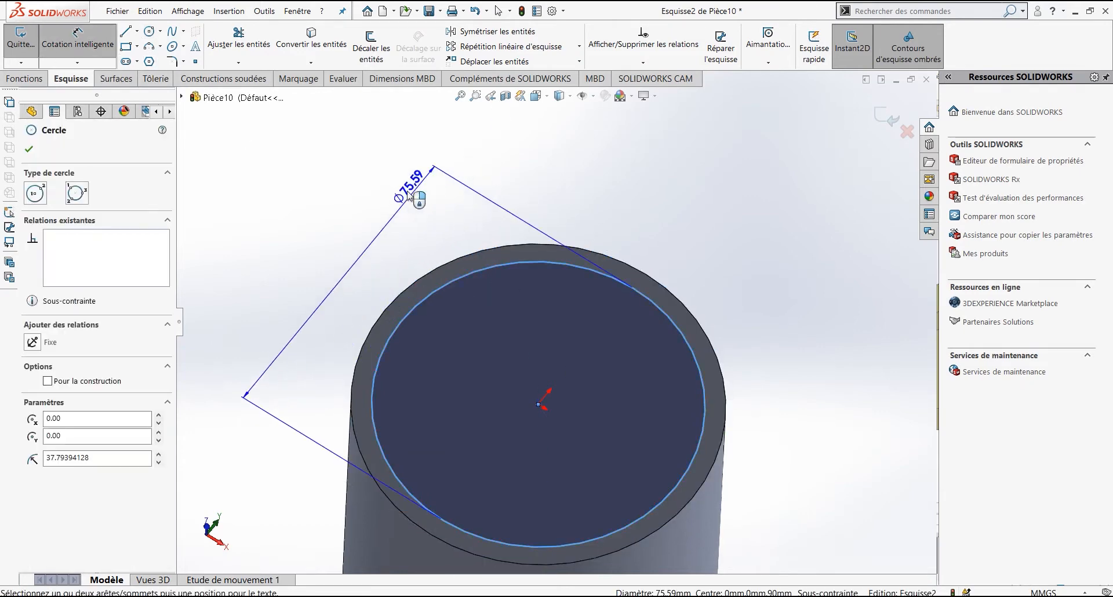
pyautogui.click(350, 196)
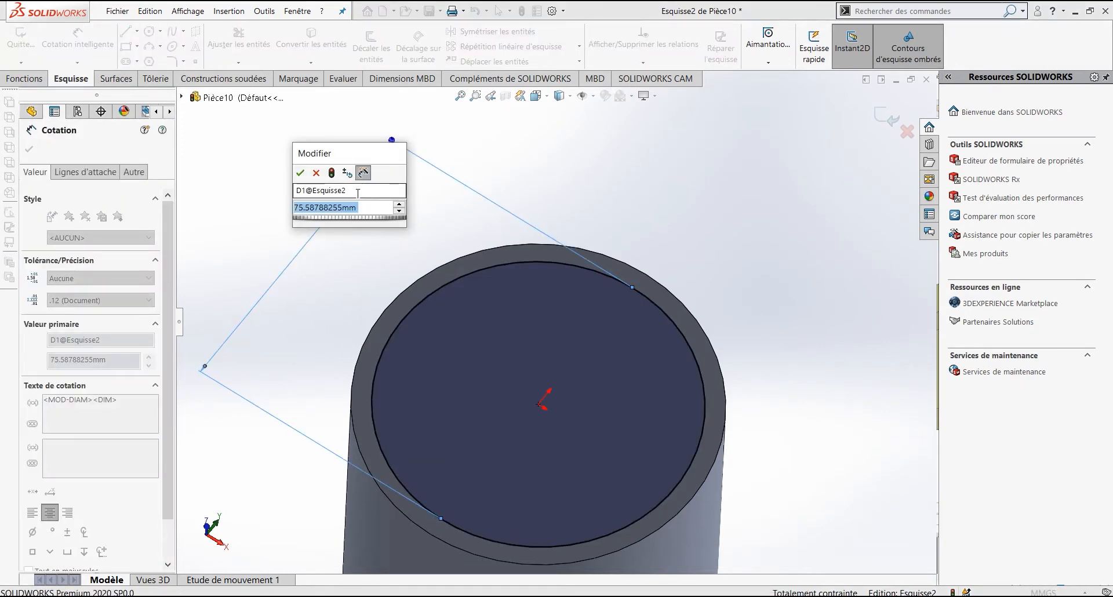
pyautogui.write('85')
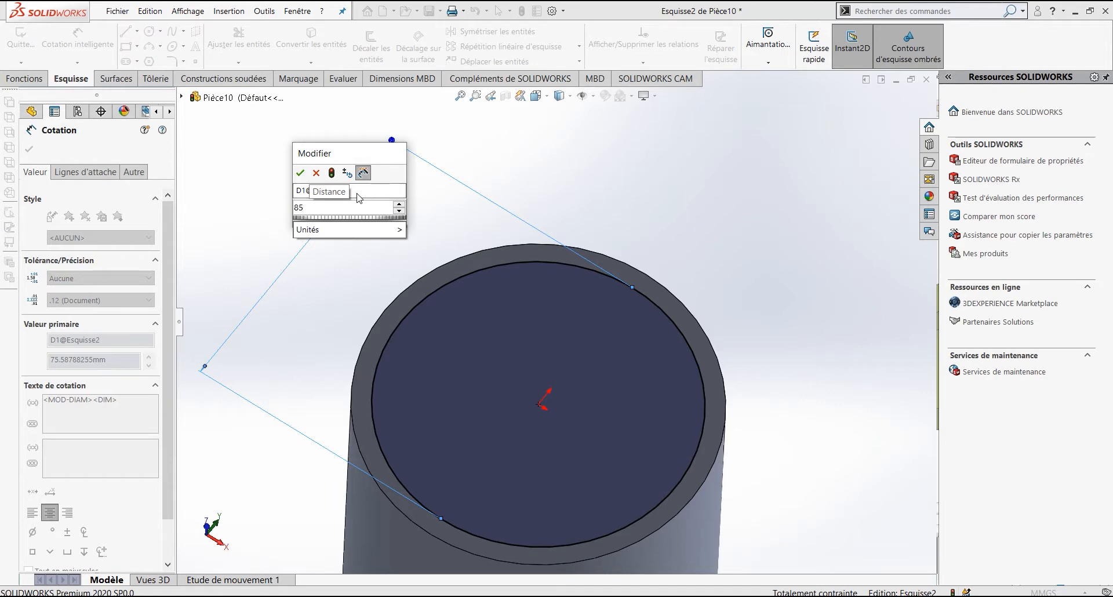
pyautogui.write('-')
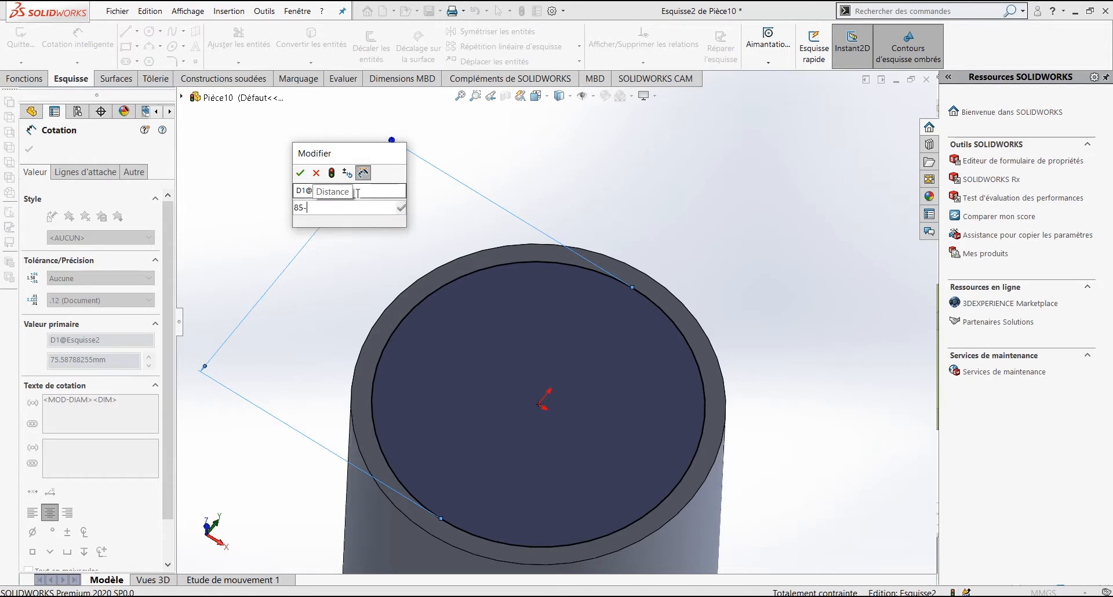
pyautogui.write('2')
pyautogui.press('Return')
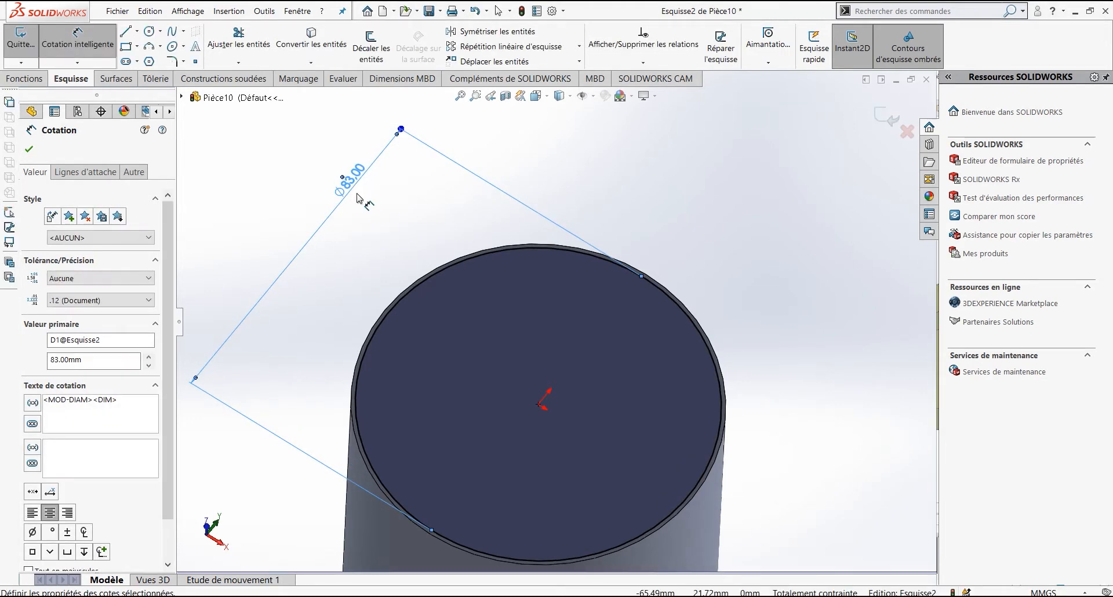
pyautogui.moveTo(618, 433)
pyautogui.mouseDown(button='middle')
pyautogui.moveTo(571, 406)
pyautogui.moveTo(580, 390)
pyautogui.moveTo(580, 437)
pyautogui.mouseUp(button='middle')
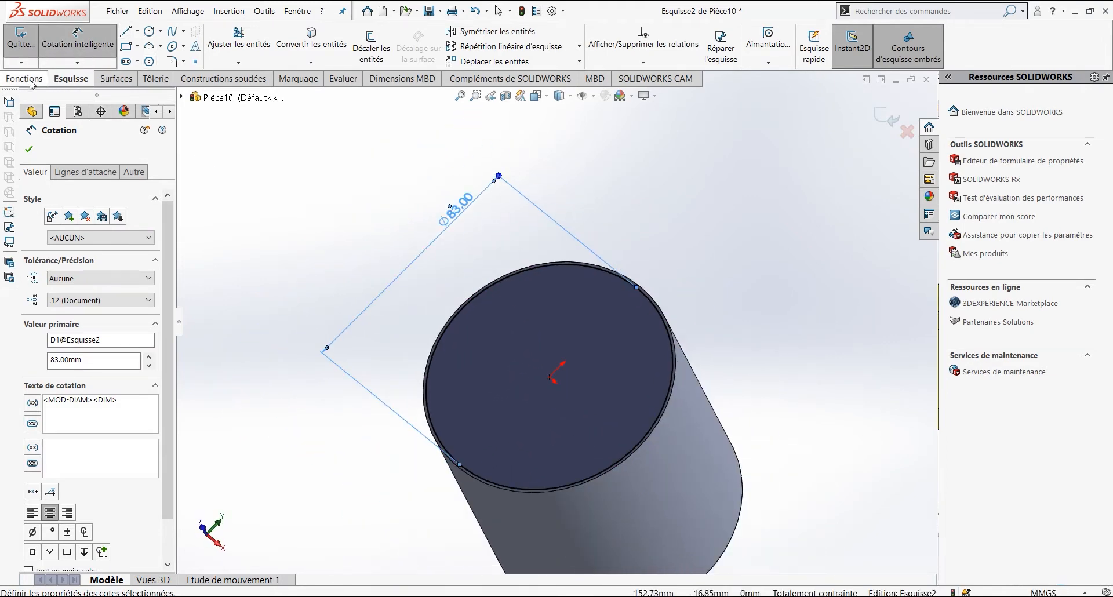
# Start an extruded cut from the 83 mm circle sketch and set its start condition to Offset.
pyautogui.click(30, 82)
pyautogui.click(265, 48)
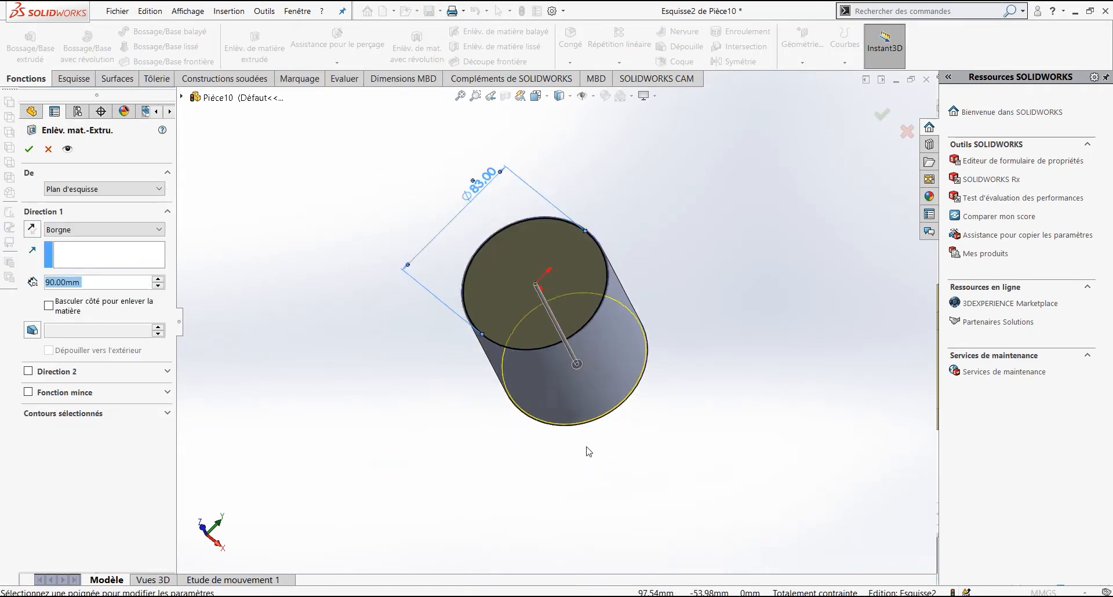
pyautogui.scroll(-6, 495, 230)
pyautogui.moveTo(485, 273); pyautogui.dragTo(459, 271, button='middle')
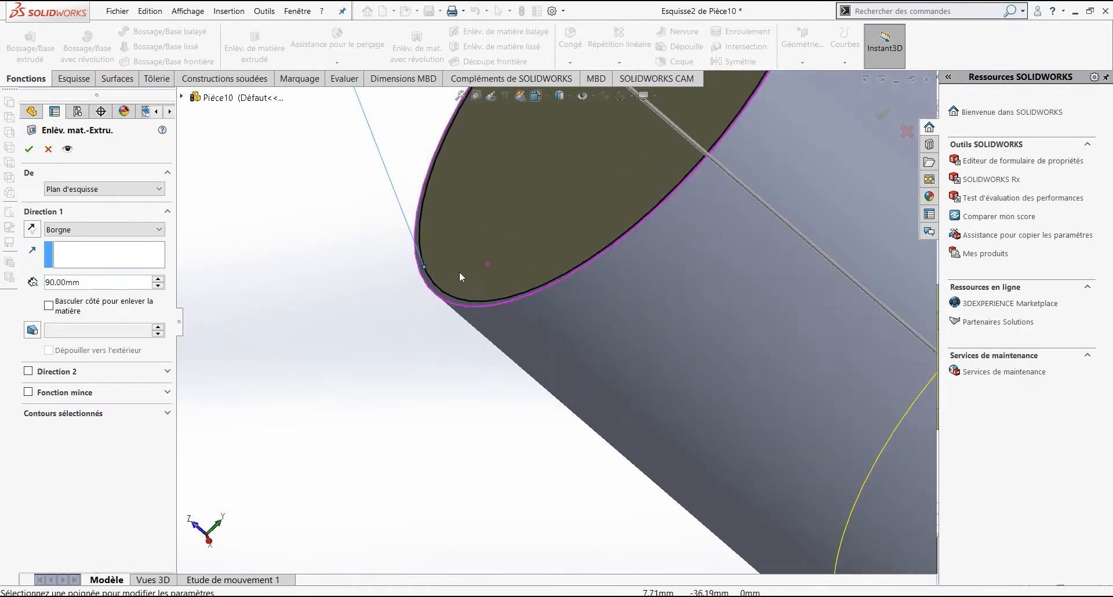
pyautogui.moveTo(485, 313); pyautogui.dragTo(477, 339, button='middle')
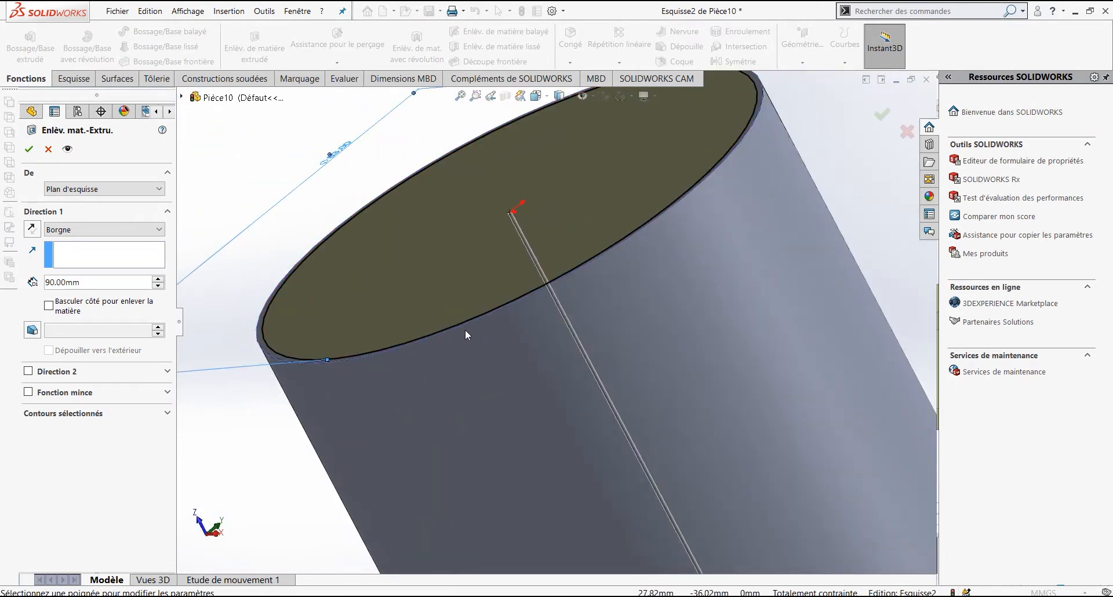
pyautogui.click(68, 187)
pyautogui.click(81, 231)
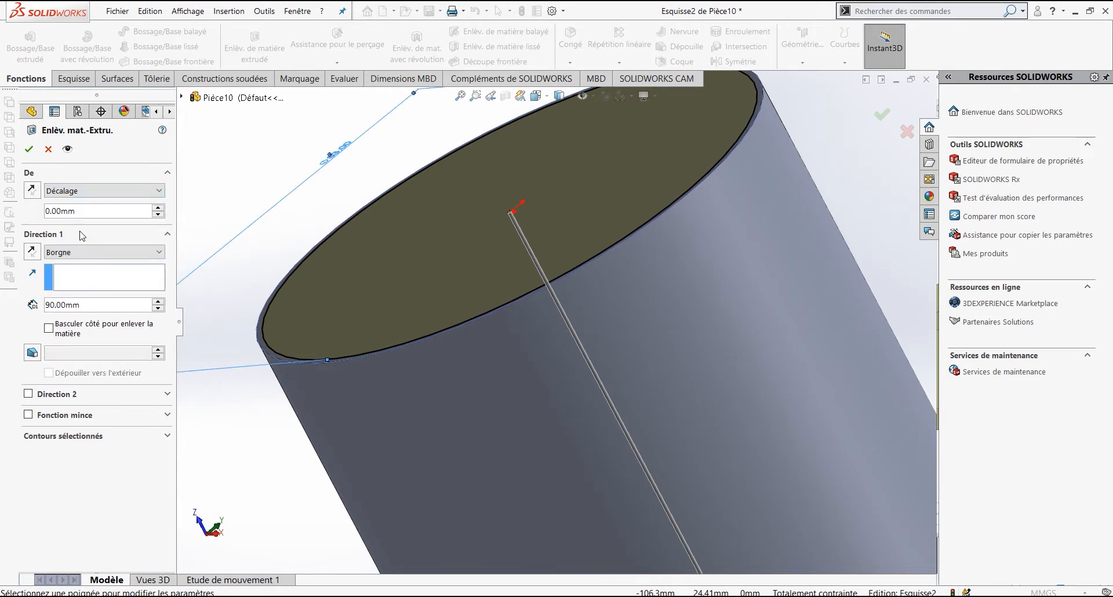
pyautogui.scroll(-3, 333, 351)
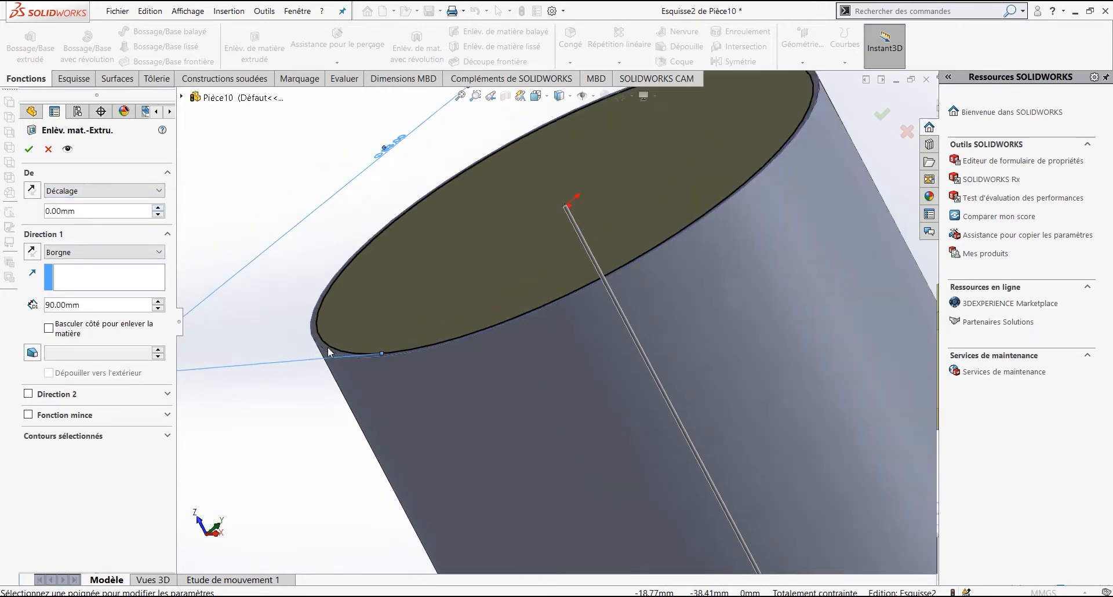
# Set the cut's start offset to 7.3 mm and reverse it so the cut begins inside the cylinder.
pyautogui.doubleClick(87, 217)
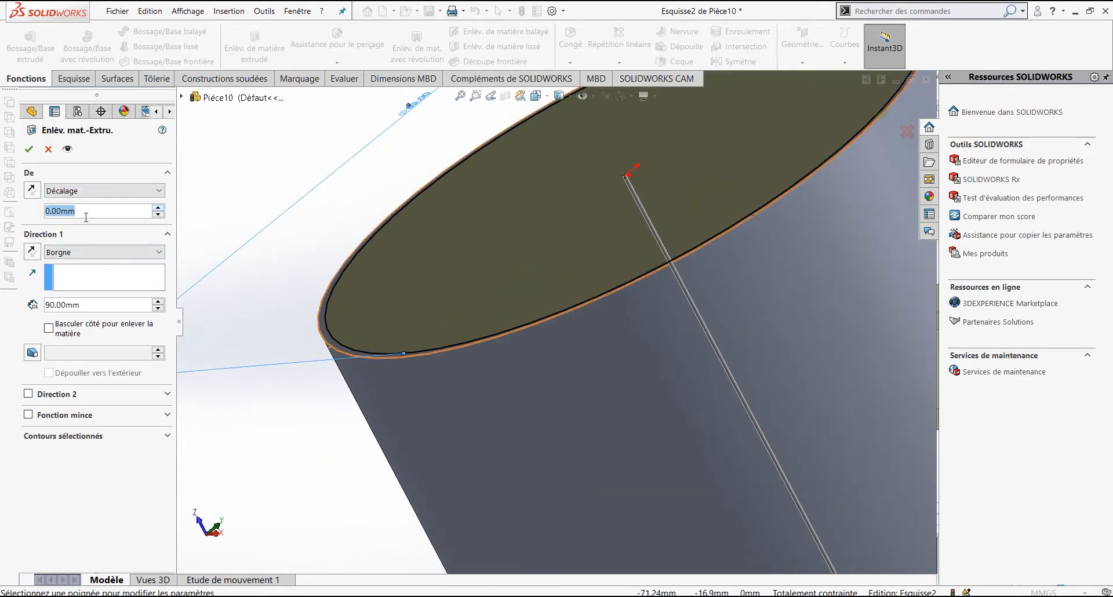
pyautogui.write('7.3')
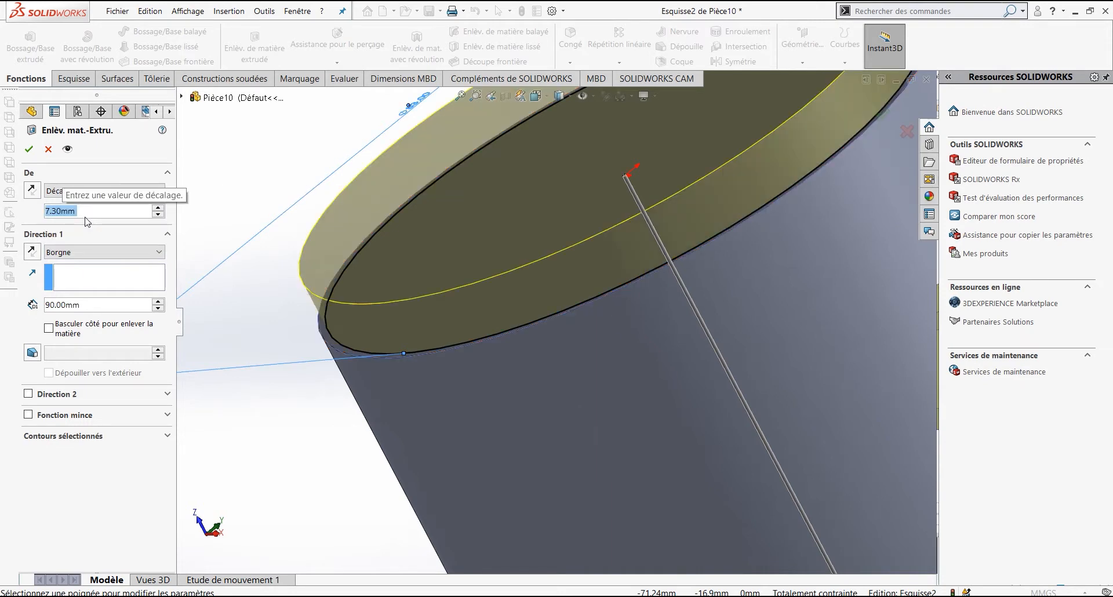
pyautogui.press('Return')
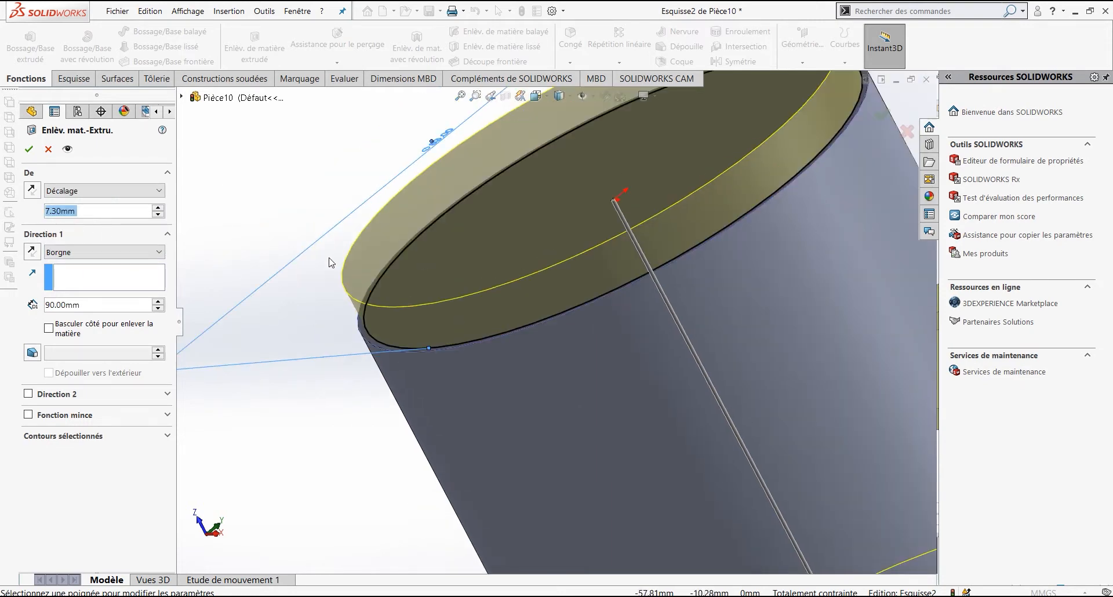
pyautogui.click(32, 191)
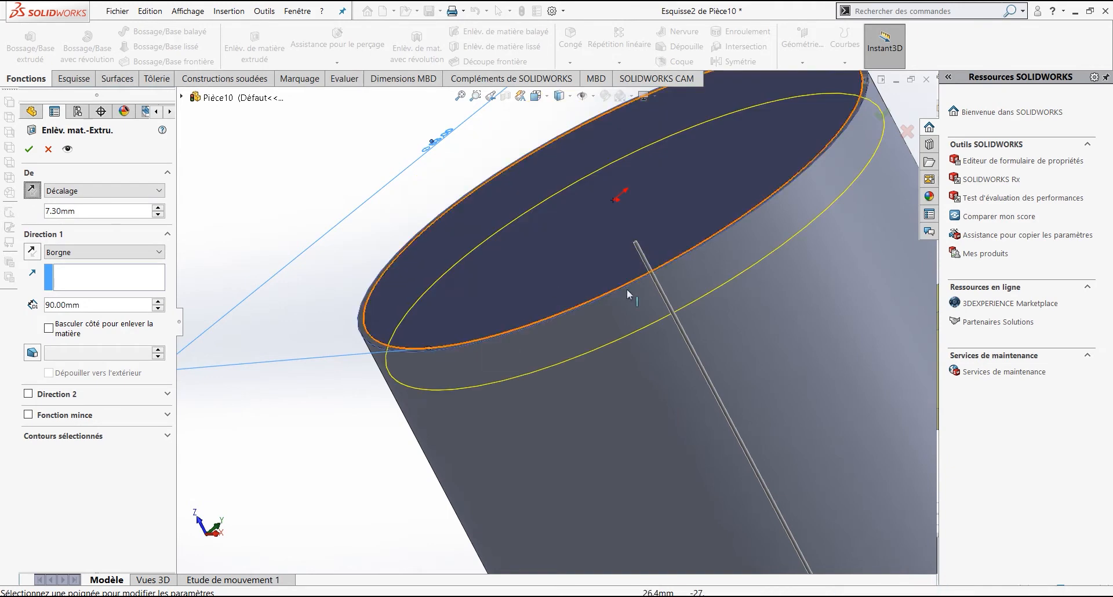
pyautogui.moveTo(661, 263); pyautogui.dragTo(642, 231, button='middle')
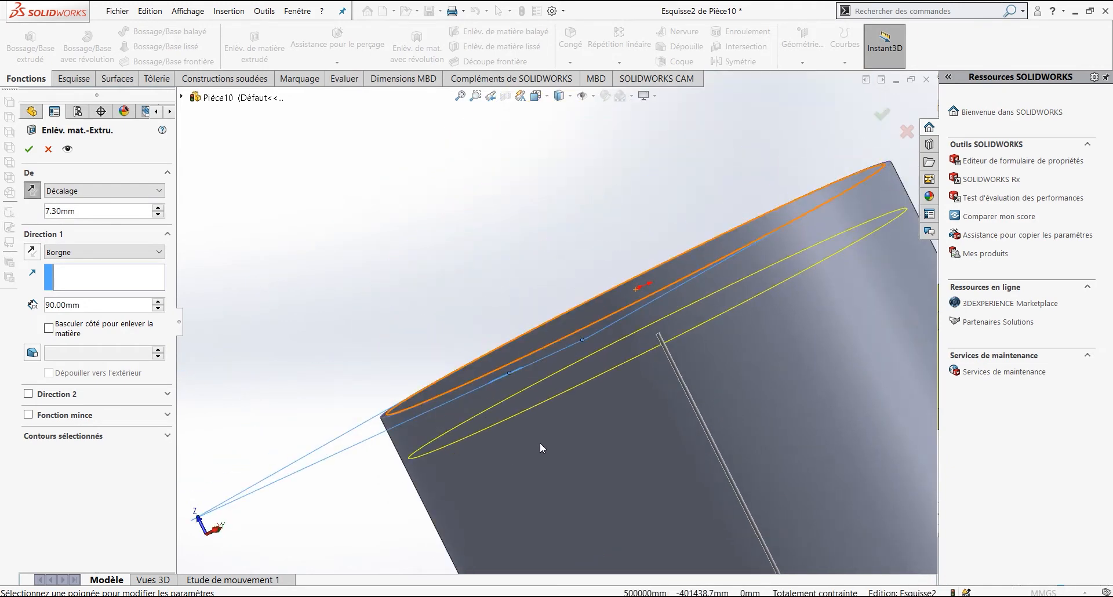
# Set the blind depth of the cut to 4.3 mm.
pyautogui.scroll(3, 624, 405)
pyautogui.scroll(2, 623, 400)
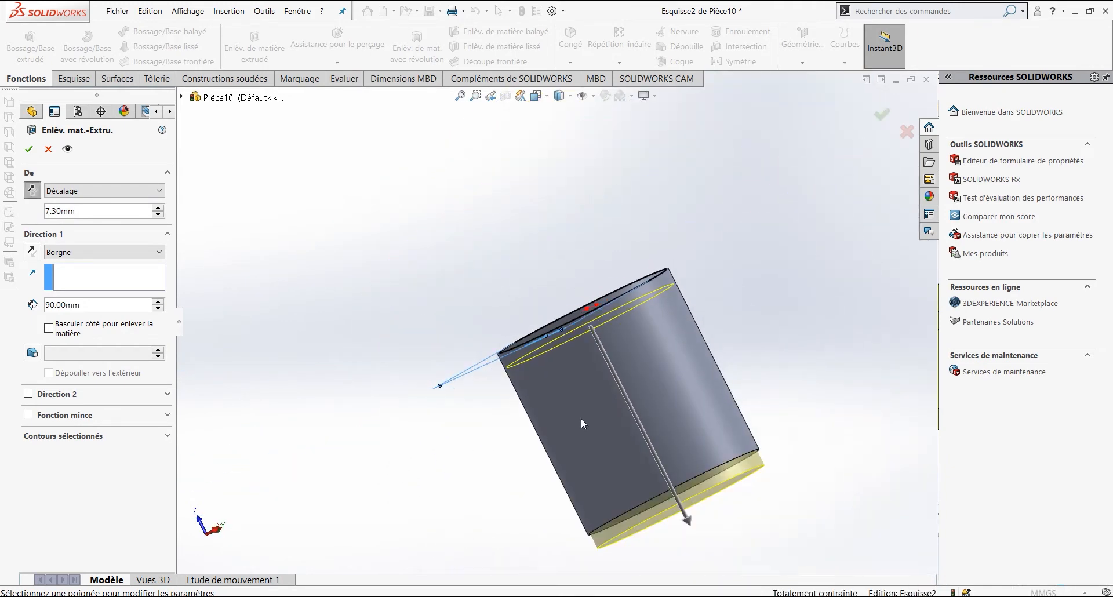
pyautogui.doubleClick(91, 305)
pyautogui.write('4.')
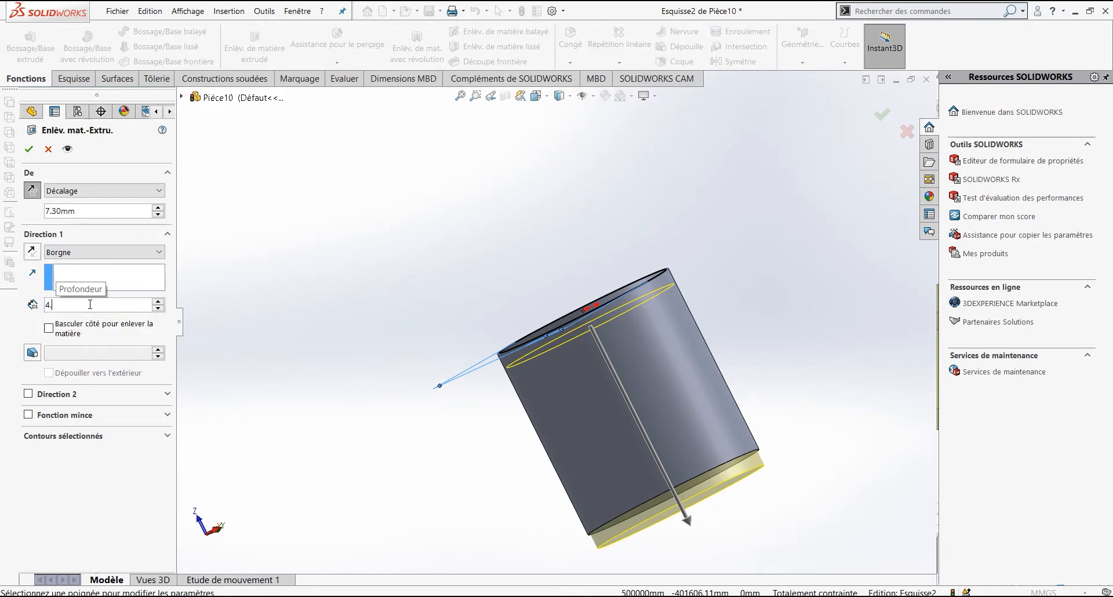
pyautogui.write('3')
pyautogui.press('Return')
pyautogui.scroll(-3, 544, 343)
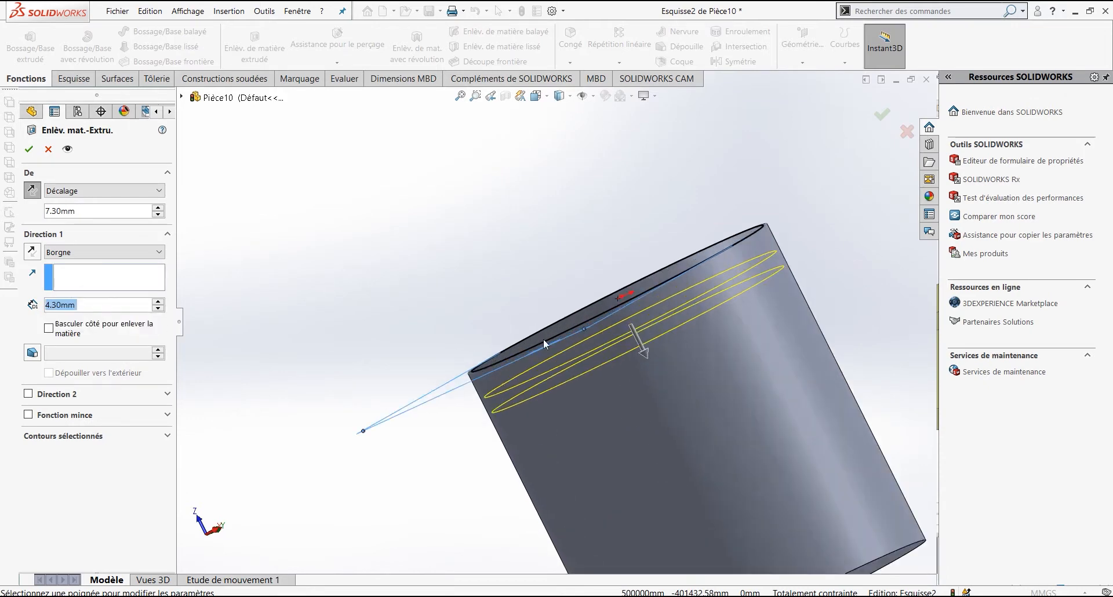
# Flip the side to cut so material outside the circle is removed, and accept the ring groove cut.
pyautogui.scroll(-3, 505, 386)
pyautogui.moveTo(481, 402); pyautogui.dragTo(519, 420, button='middle')
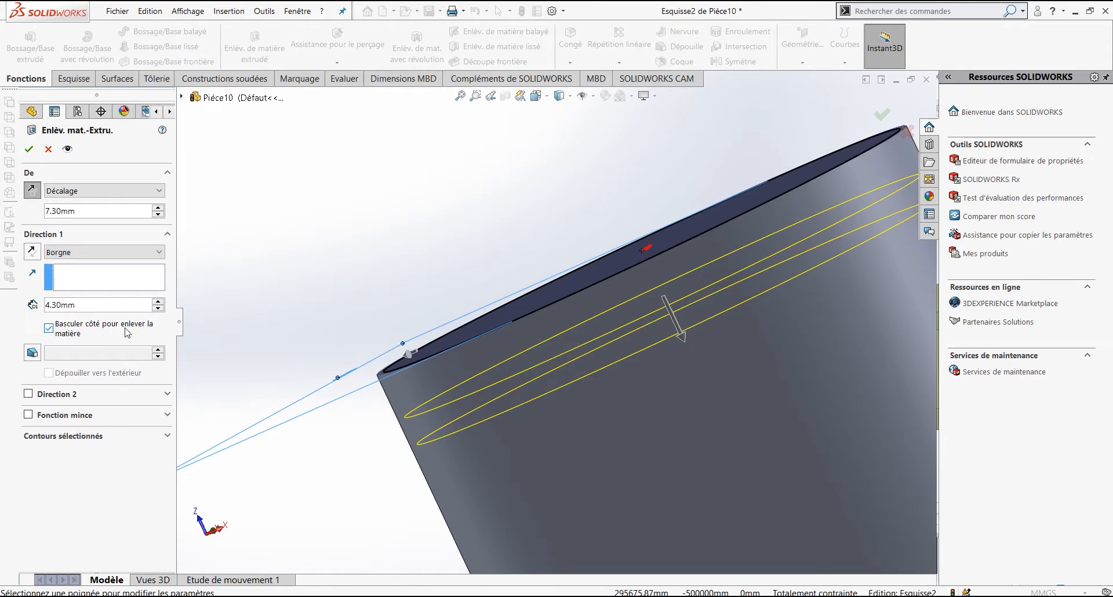
pyautogui.scroll(2, 676, 328)
pyautogui.moveTo(632, 330); pyautogui.dragTo(615, 394, button='middle')
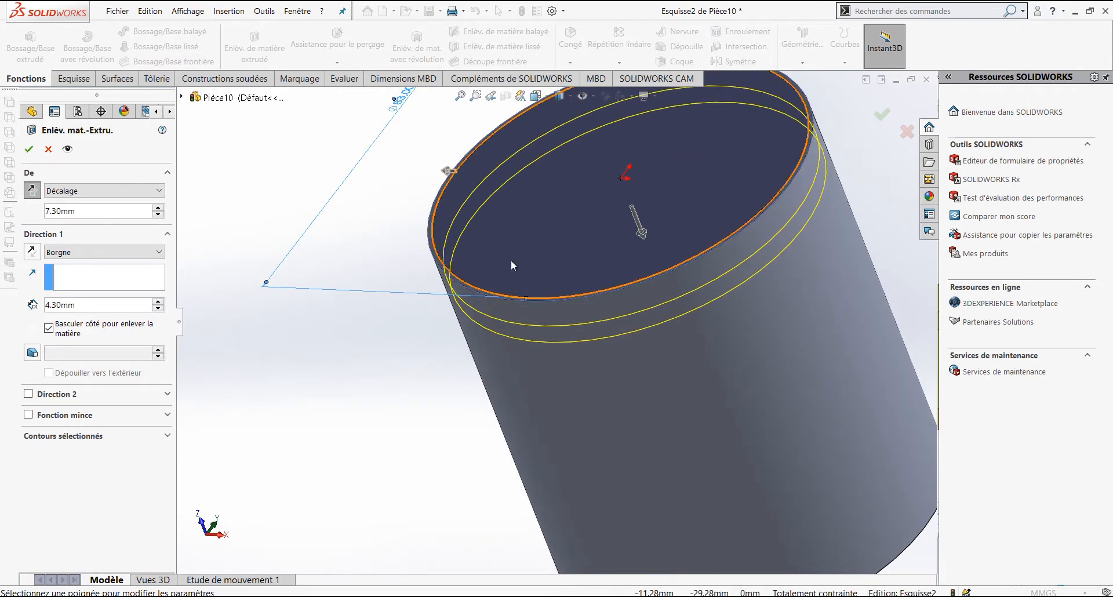
pyautogui.click(30, 150)
# Examine the ring groove near the cylinder's end face from several angles and clear the selection.
pyautogui.scroll(-3, 618, 321)
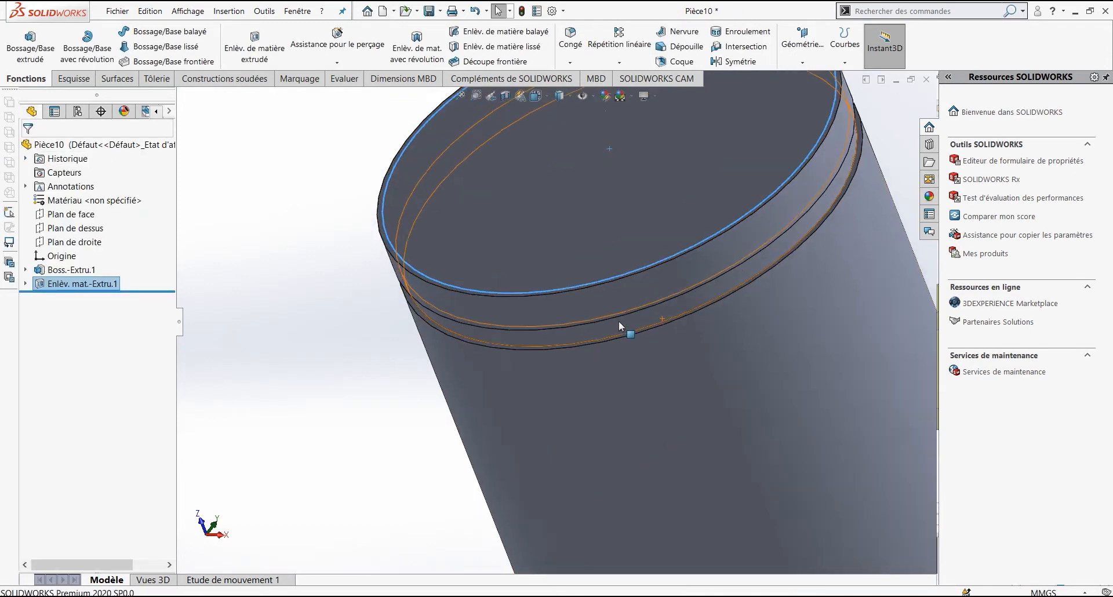
pyautogui.moveTo(618, 321); pyautogui.dragTo(585, 304, button='middle')
pyautogui.scroll(2, 584, 304)
pyautogui.scroll(-5, 540, 338)
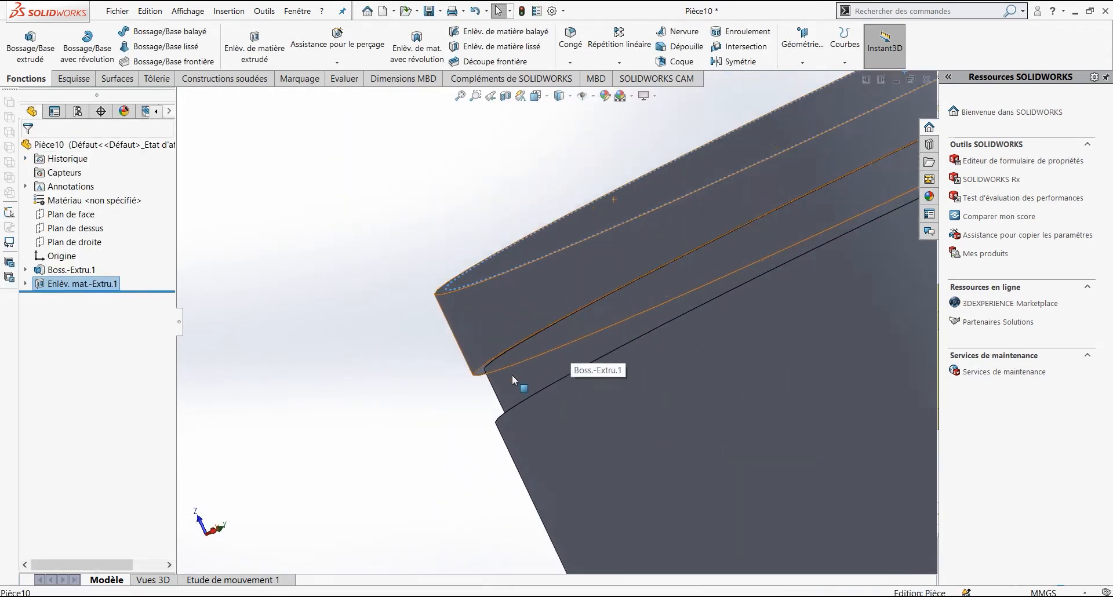
pyautogui.scroll(-1, 511, 378)
pyautogui.scroll(2, 566, 350)
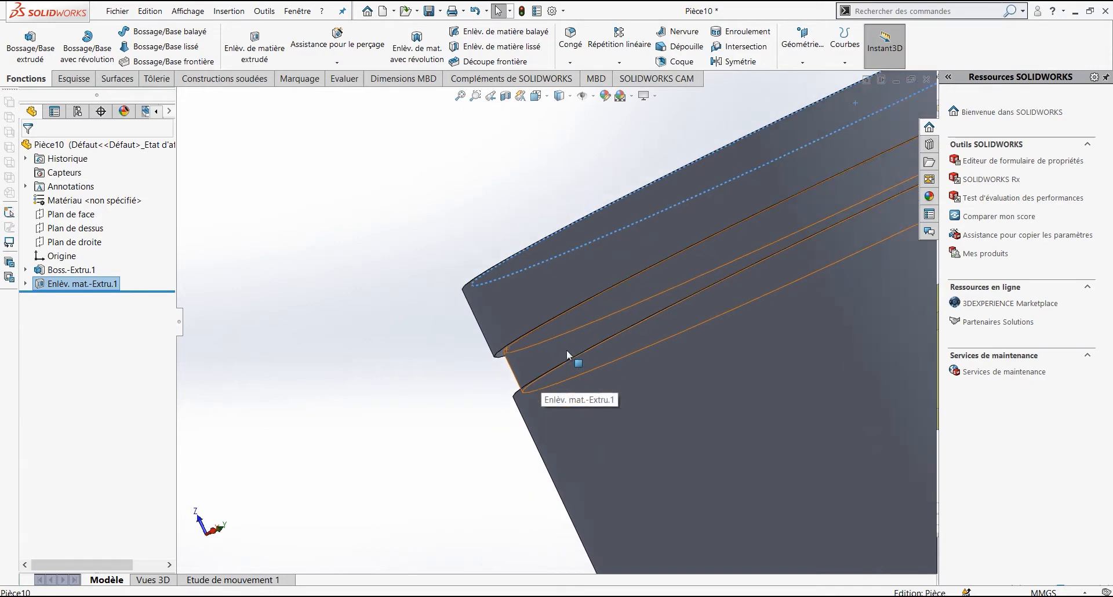
pyautogui.scroll(3, 567, 354)
pyautogui.moveTo(566, 332); pyautogui.dragTo(603, 312, button='middle')
pyautogui.scroll(-2, 602, 312)
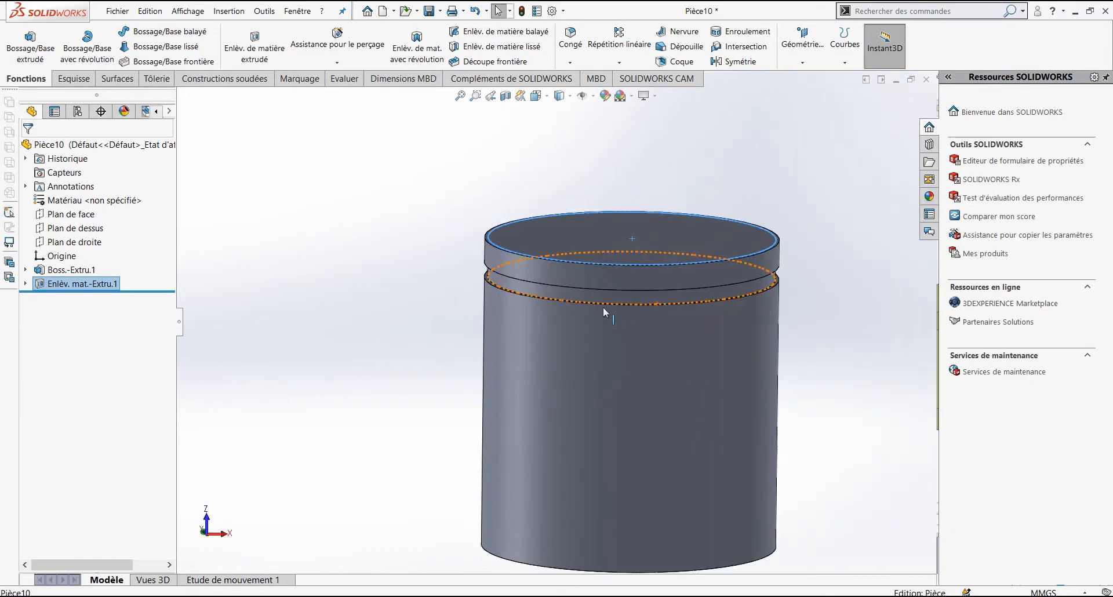
pyautogui.scroll(-1, 603, 307)
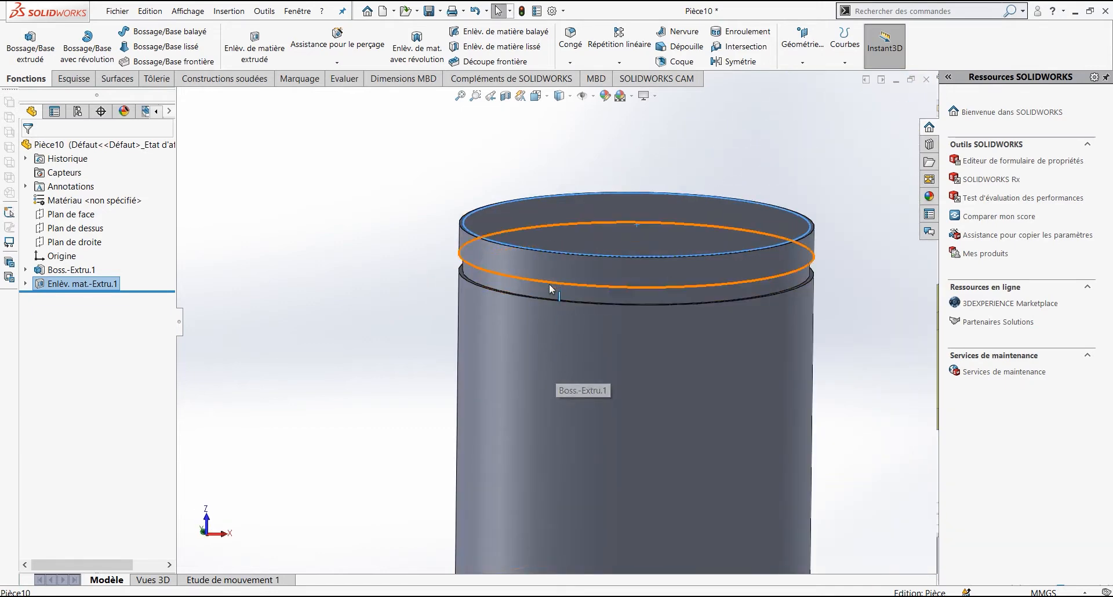
pyautogui.click(379, 276)
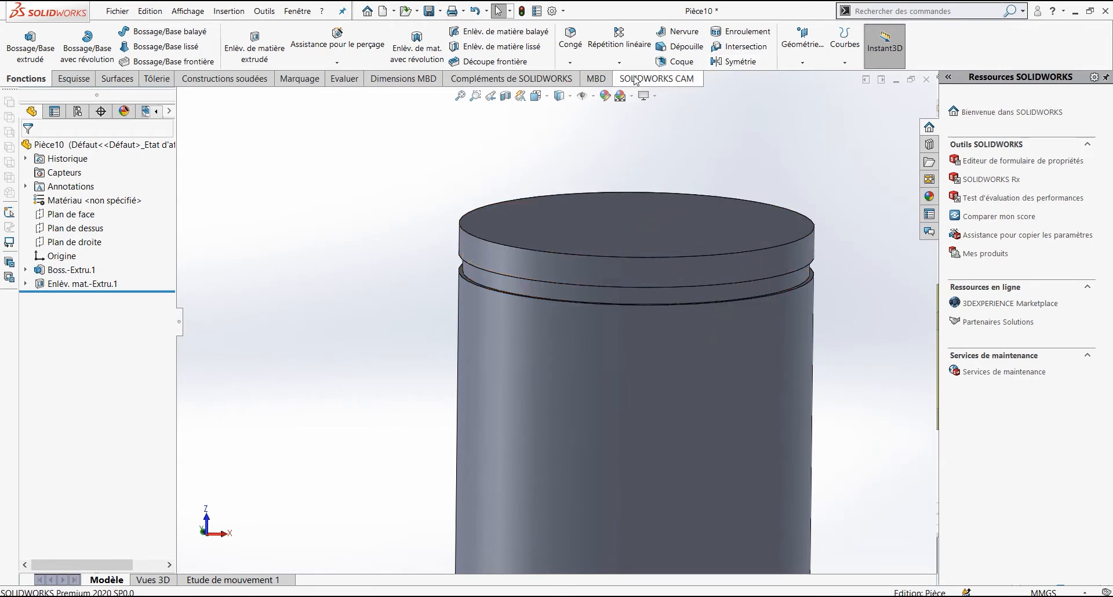
# Create a linear pattern of the groove cut along the cylinder's outer face with 7.3 mm spacing and 3 instances.
pyautogui.click(628, 49)
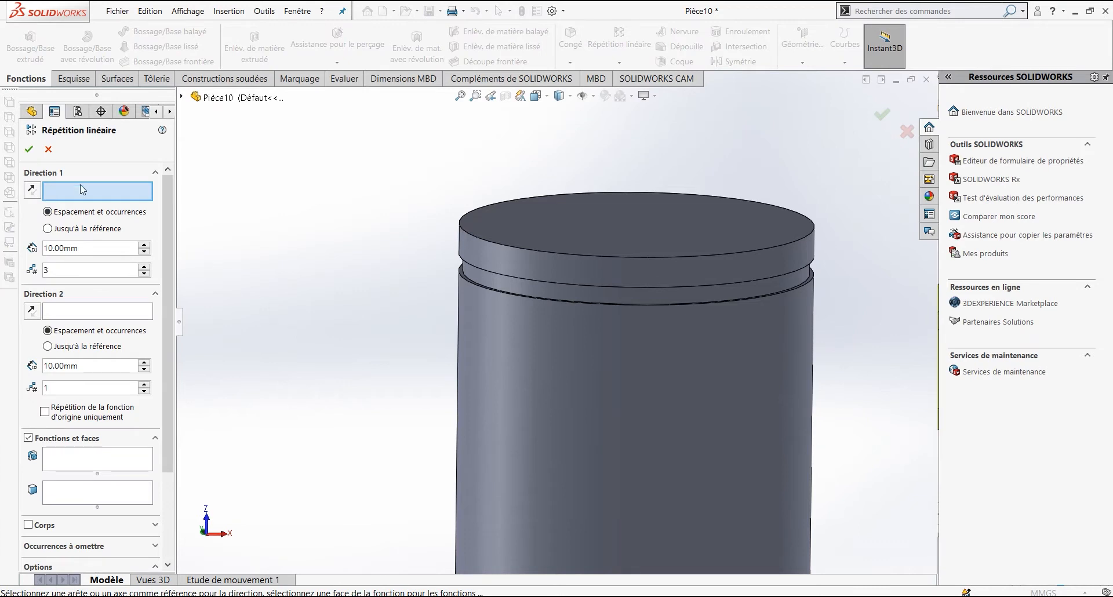
pyautogui.click(643, 445)
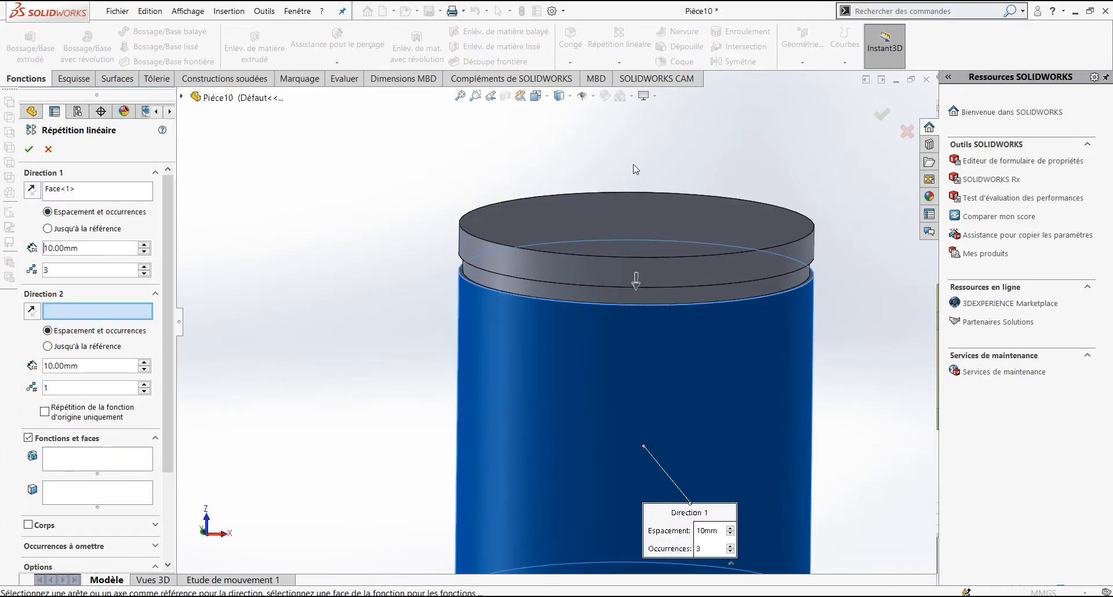
pyautogui.scroll(1, 609, 193)
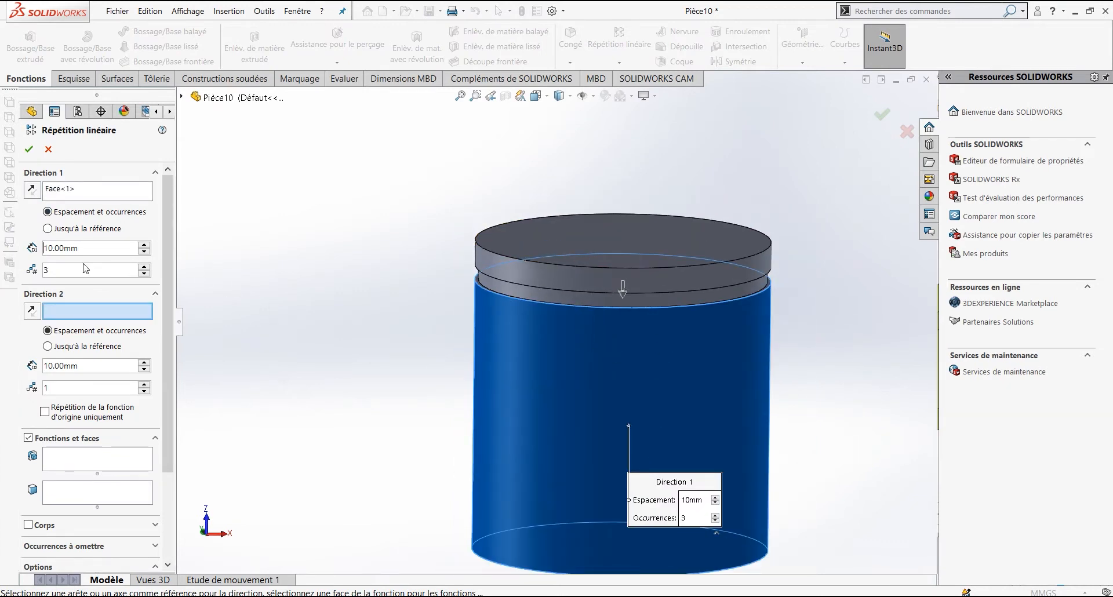
pyautogui.scroll(1, 356, 361)
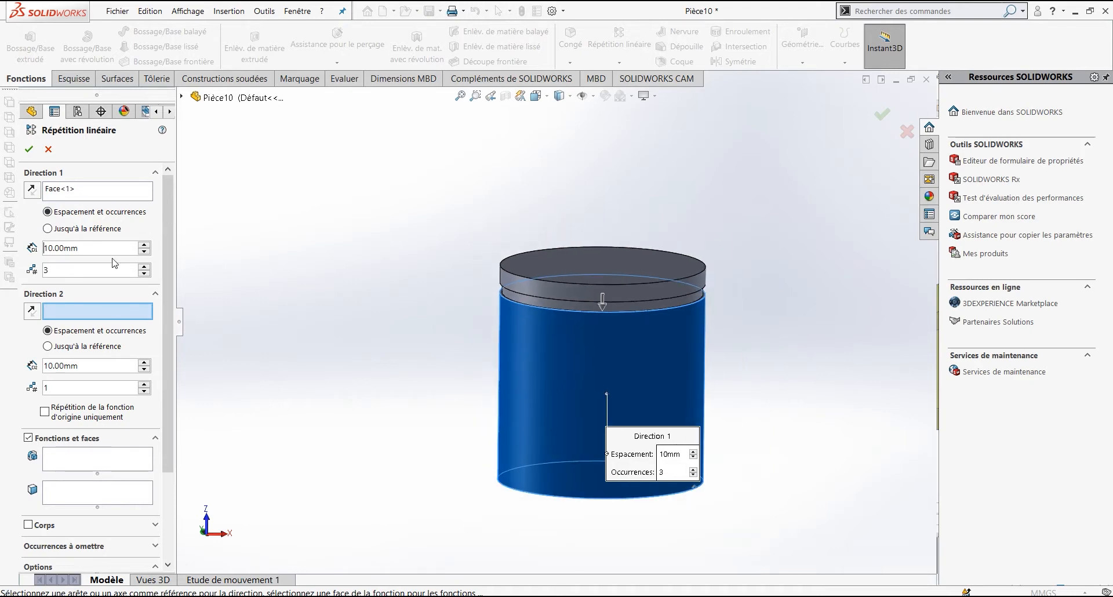
pyautogui.click(108, 468)
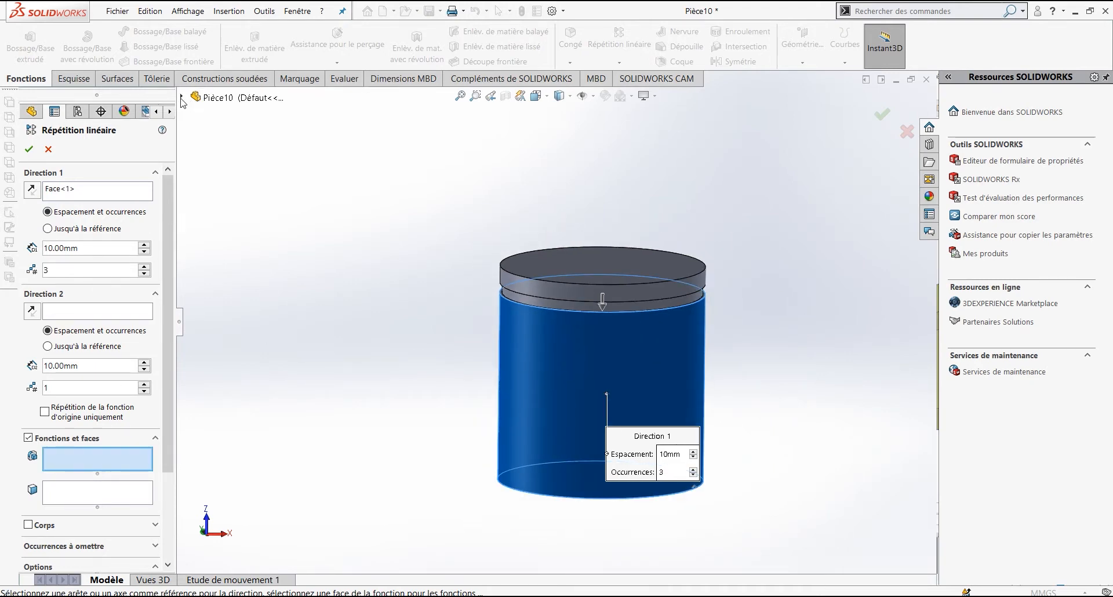
pyautogui.click(569, 307)
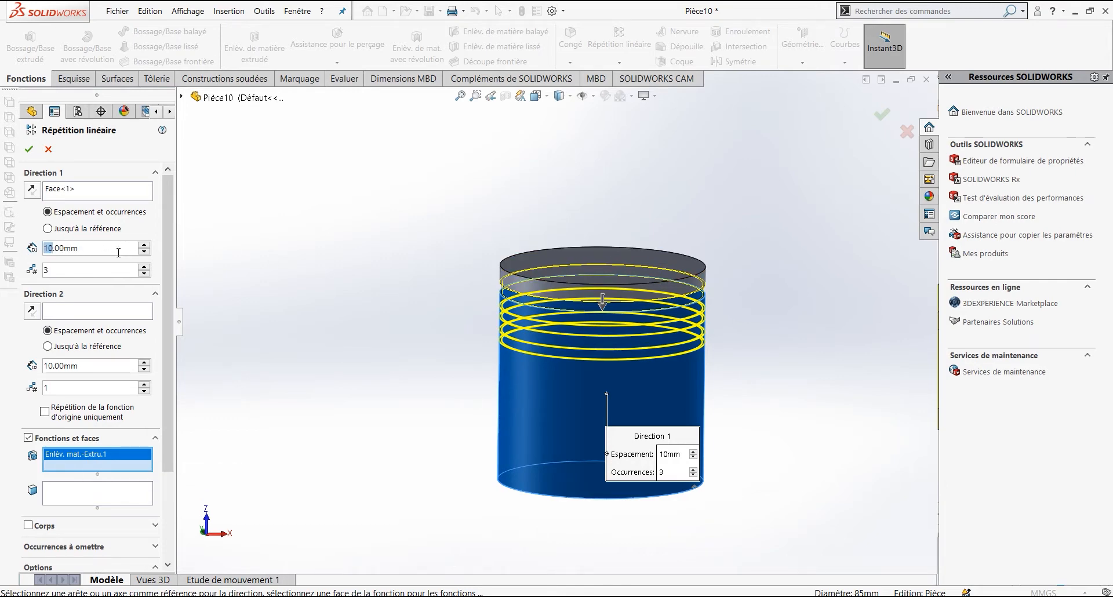
pyautogui.write('7.3')
pyautogui.press('Return')
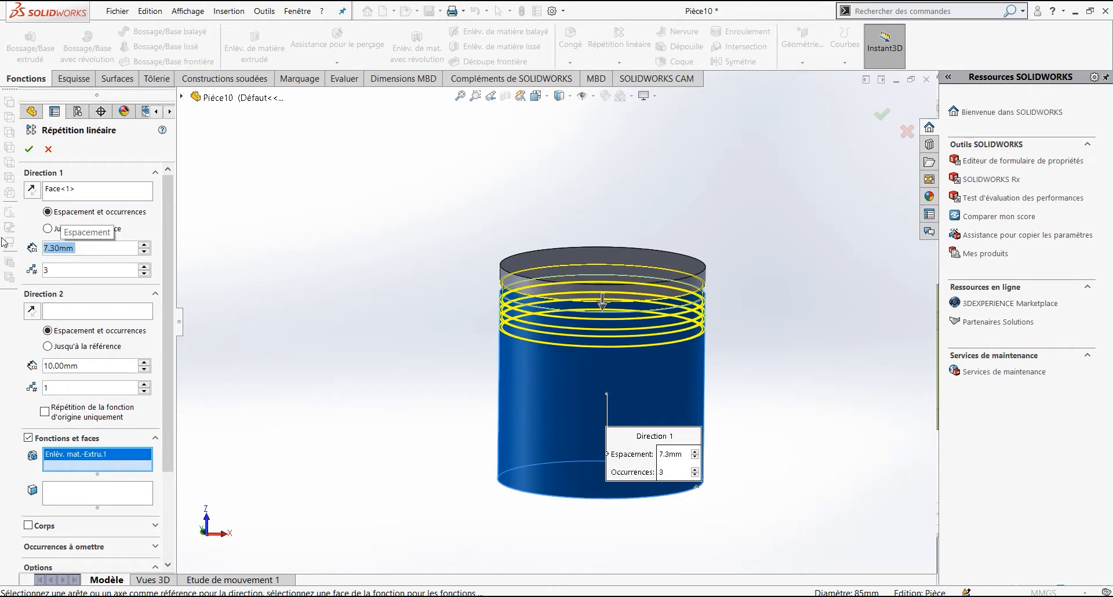
pyautogui.click(27, 151)
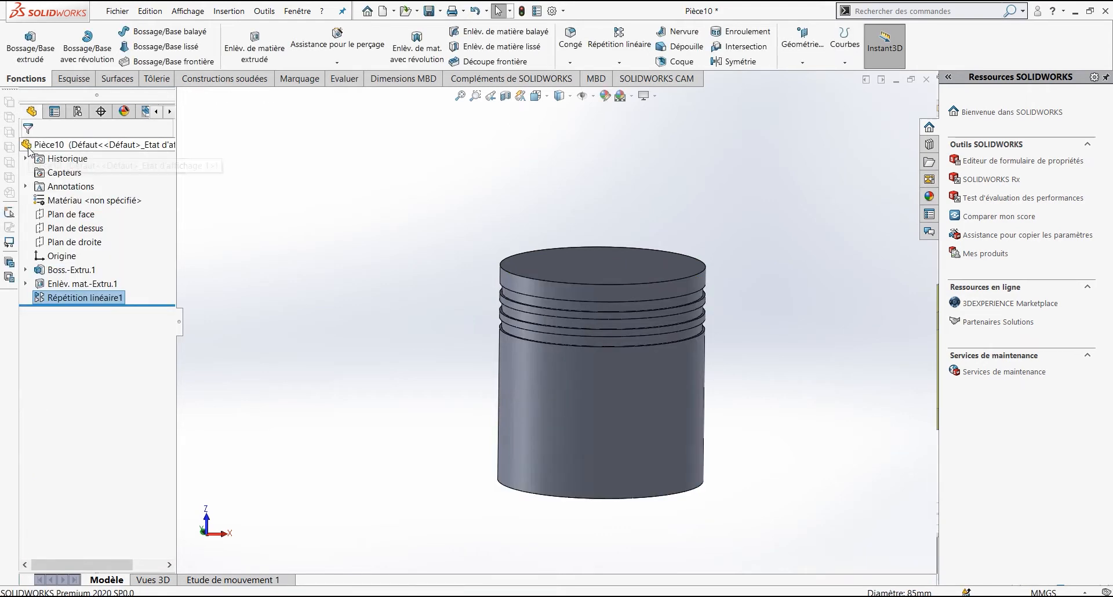
# Examine the patterned ring grooves up close and review the linear pattern's direction, spacing and instance settings.
pyautogui.scroll(-3, 609, 307)
pyautogui.moveTo(550, 339); pyautogui.dragTo(735, 530, button='middle')
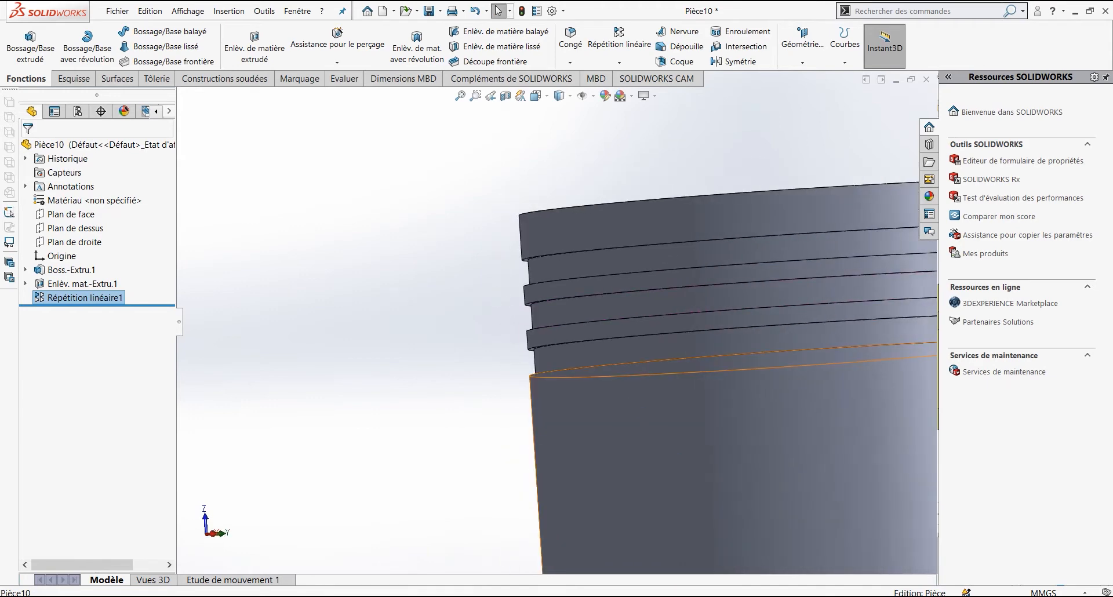
pyautogui.scroll(2, 635, 351)
pyautogui.moveTo(633, 350); pyautogui.dragTo(708, 353, button='middle')
pyautogui.scroll(-2, 394, 344)
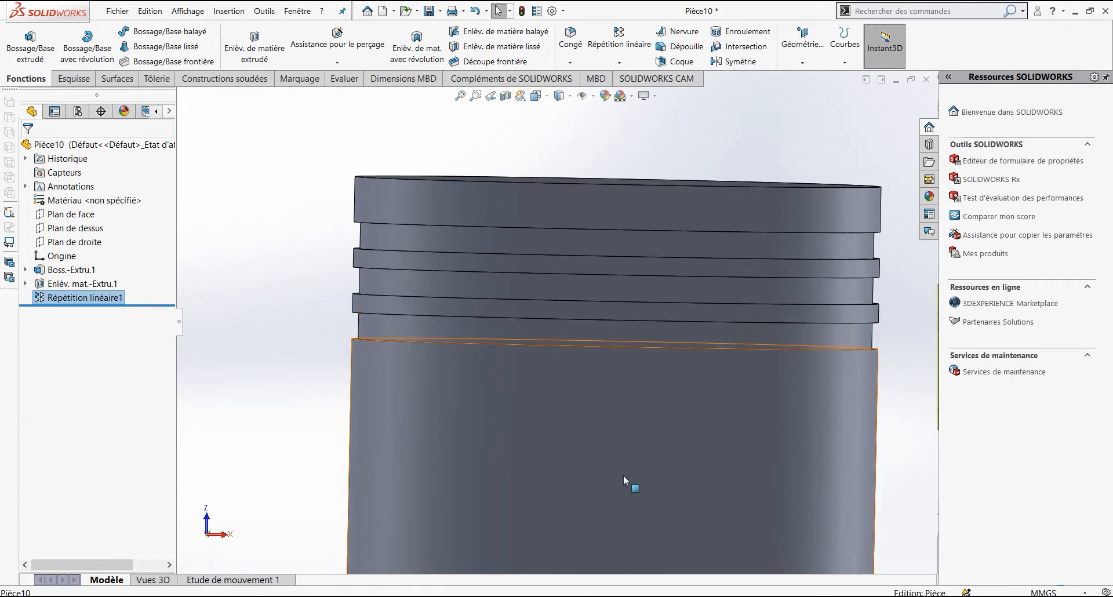
pyautogui.scroll(-1, 395, 248)
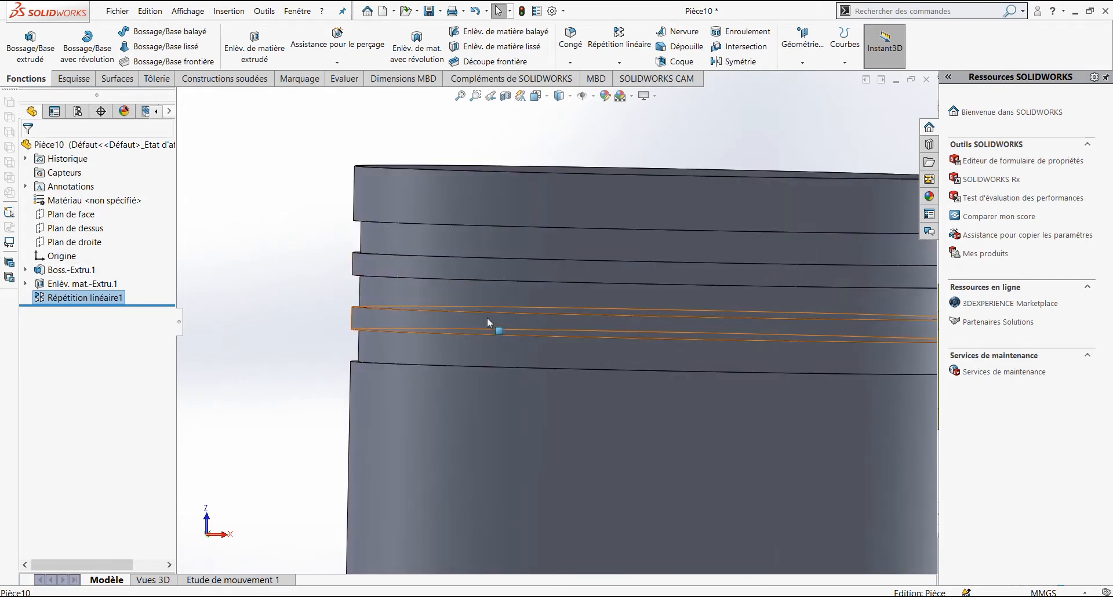
pyautogui.rightClick(71, 298)
pyautogui.click(82, 262)
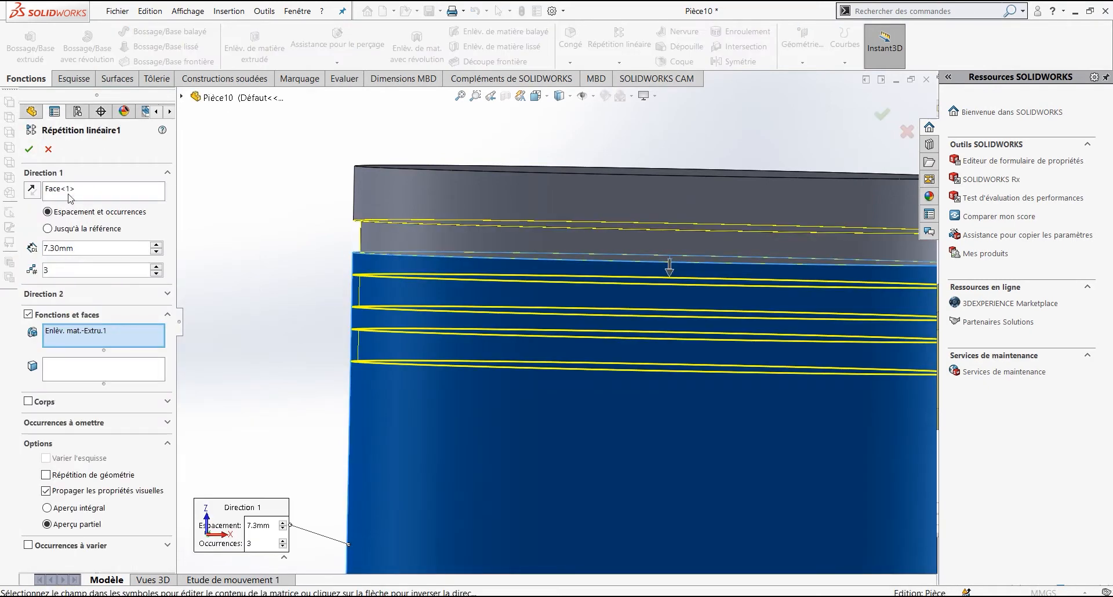
pyautogui.click(29, 150)
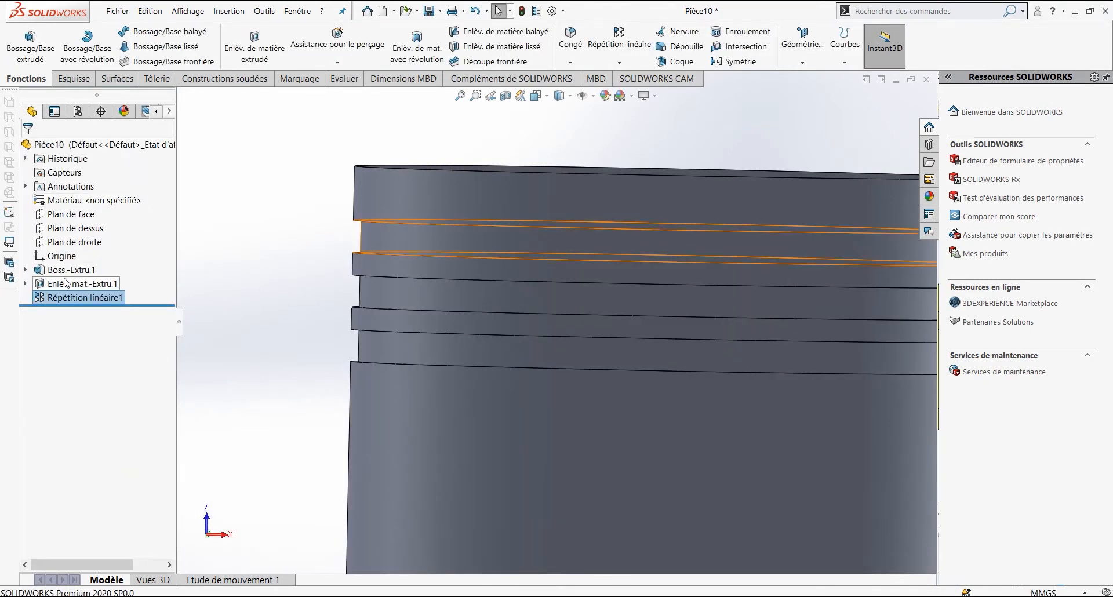
# Review the groove cut's offset and depth settings, accept them as they are, and inspect the patterned grooves on the cylinder.
pyautogui.rightClick(57, 283)
pyautogui.click(76, 245)
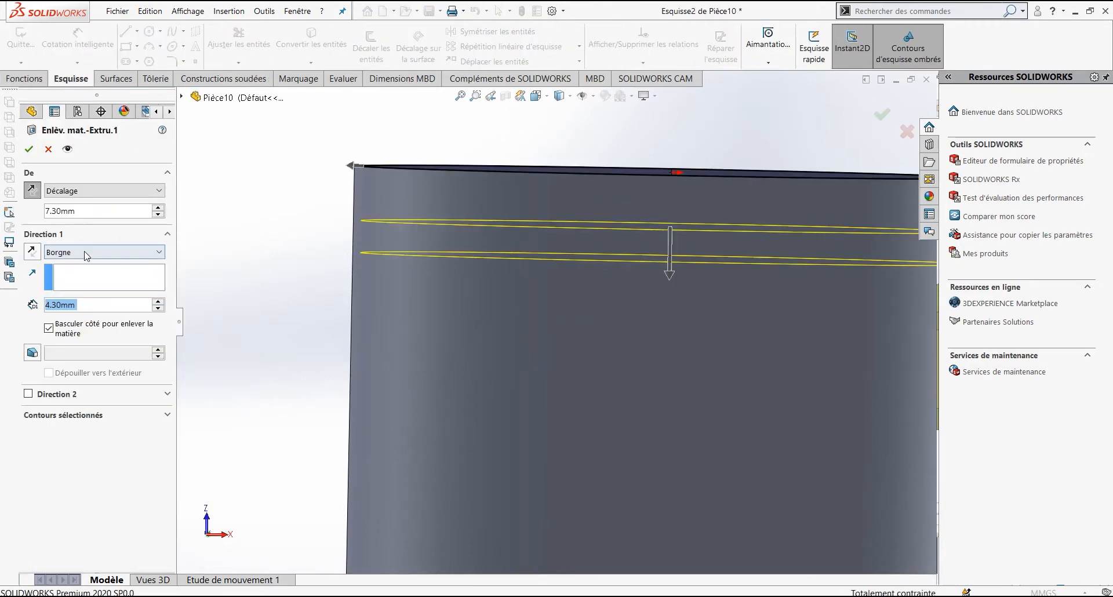
pyautogui.click(29, 149)
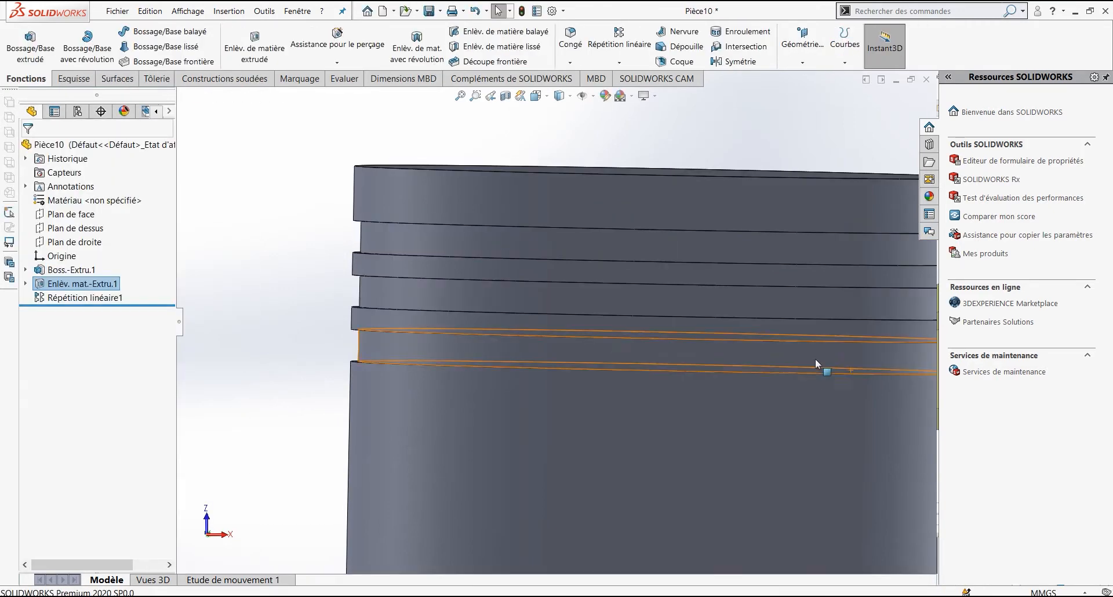
pyautogui.moveTo(578, 328); pyautogui.dragTo(504, 330, button='middle')
pyautogui.scroll(4, 645, 323)
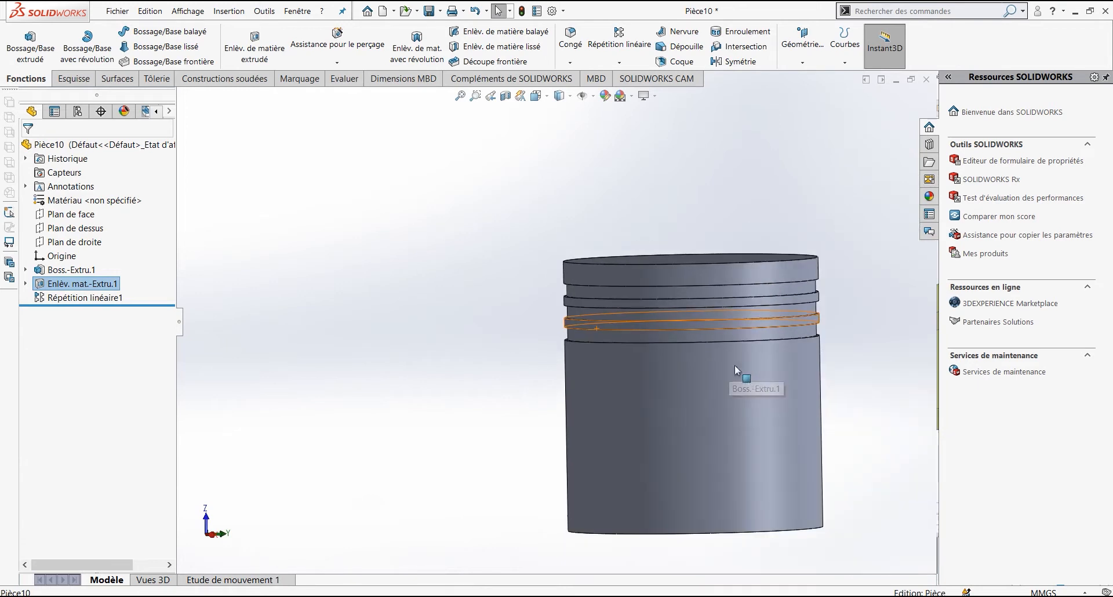
pyautogui.scroll(-3, 863, 383)
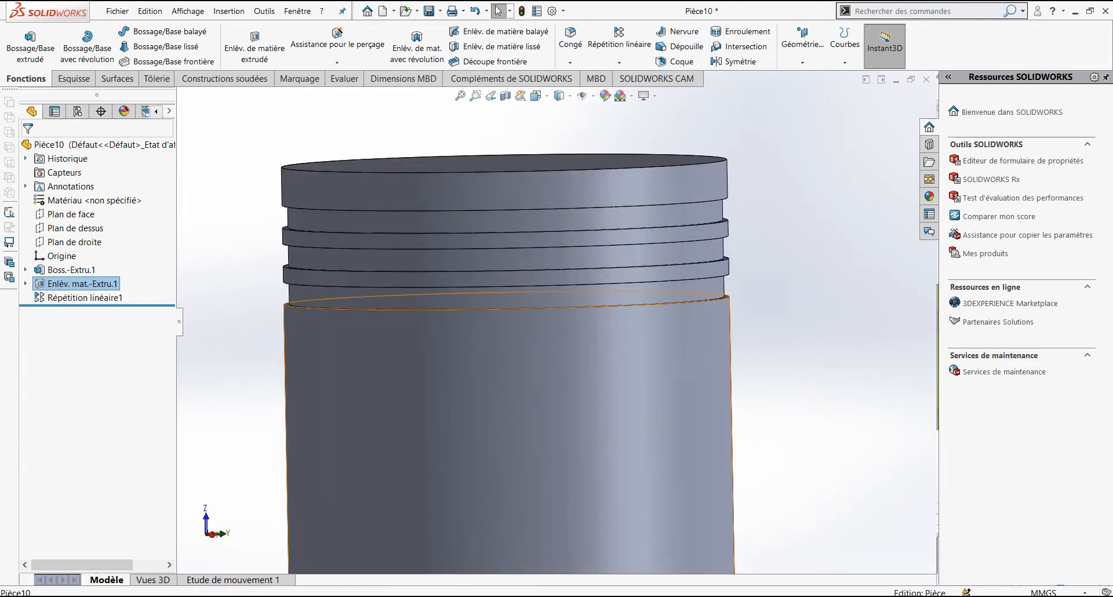
# Check the piston's dimensions on the reference drawing in Paint and return to the part in SOLIDWORKS.
pyautogui.hotkey('alt', 'Tab')
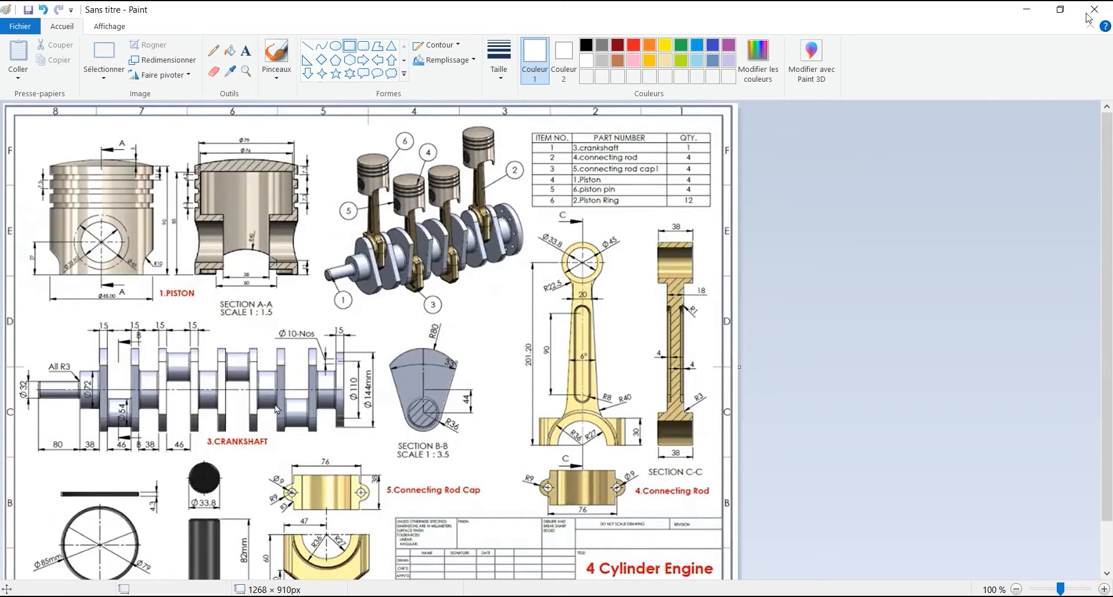
pyautogui.click(1026, 9)
pyautogui.scroll(4, 580, 348)
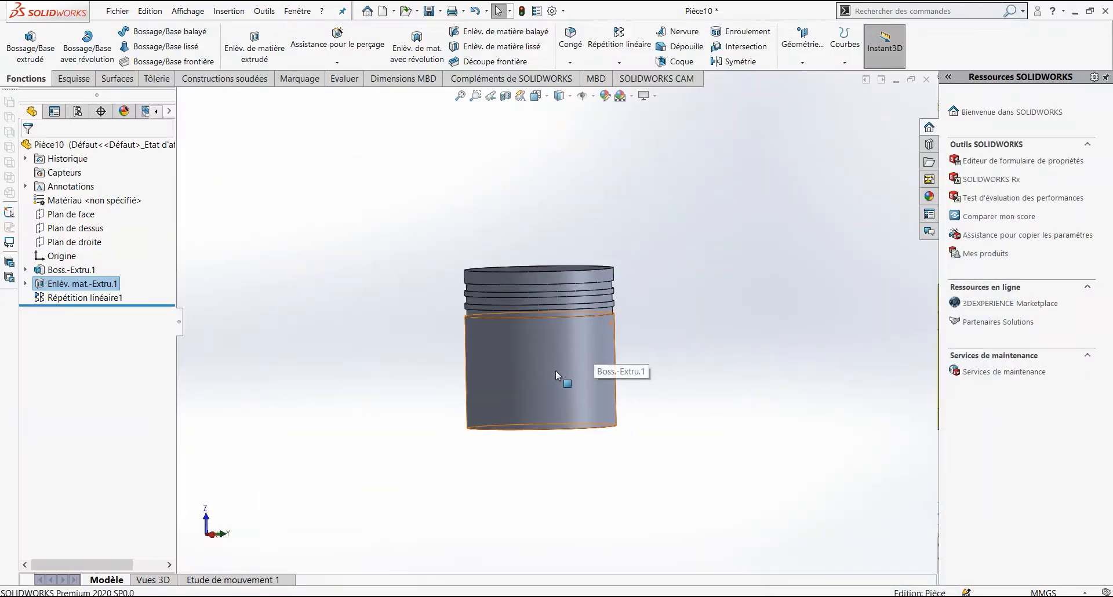
# Start a sketch on the cylinder's flat end face opposite the ring grooves and view it face-on.
pyautogui.moveTo(555, 371); pyautogui.dragTo(547, 239, button='middle')
pyautogui.scroll(-4, 532, 373)
pyautogui.click(514, 379)
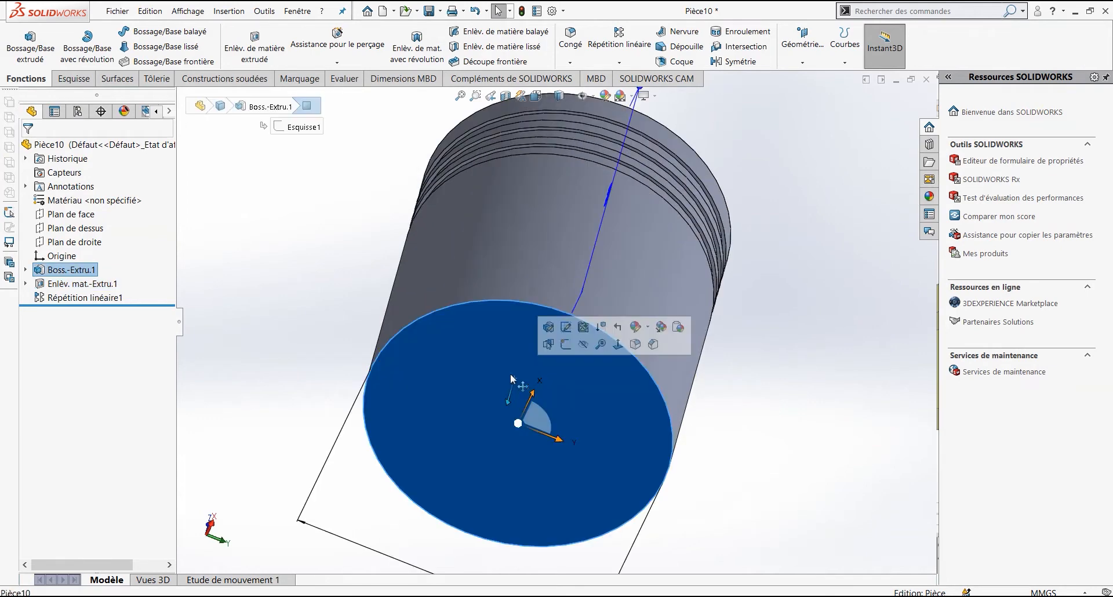
pyautogui.moveTo(515, 380); pyautogui.dragTo(494, 336, button='middle')
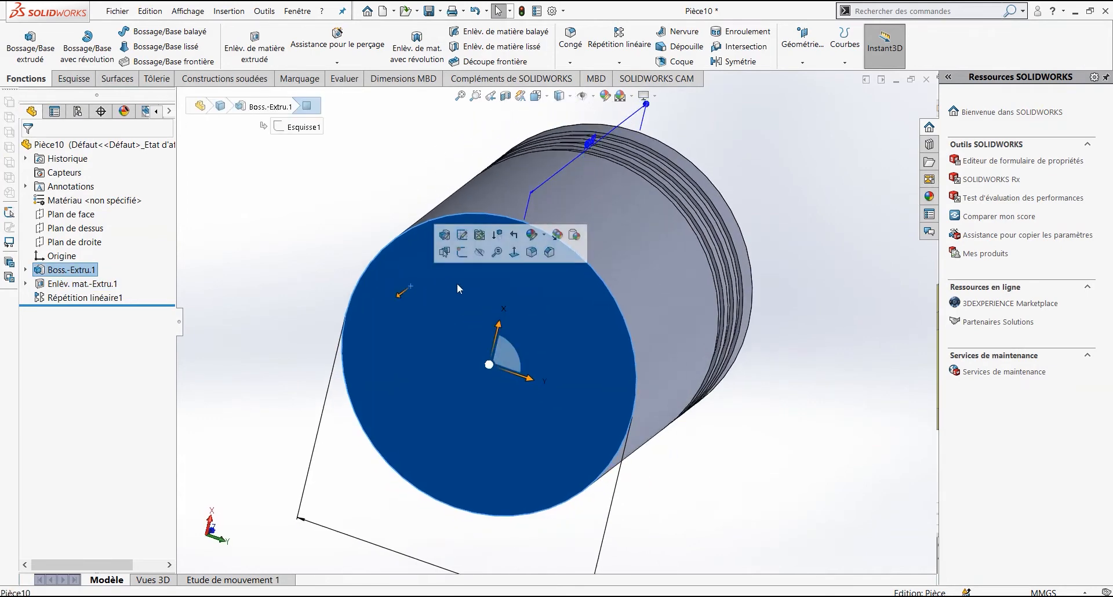
pyautogui.click(463, 256)
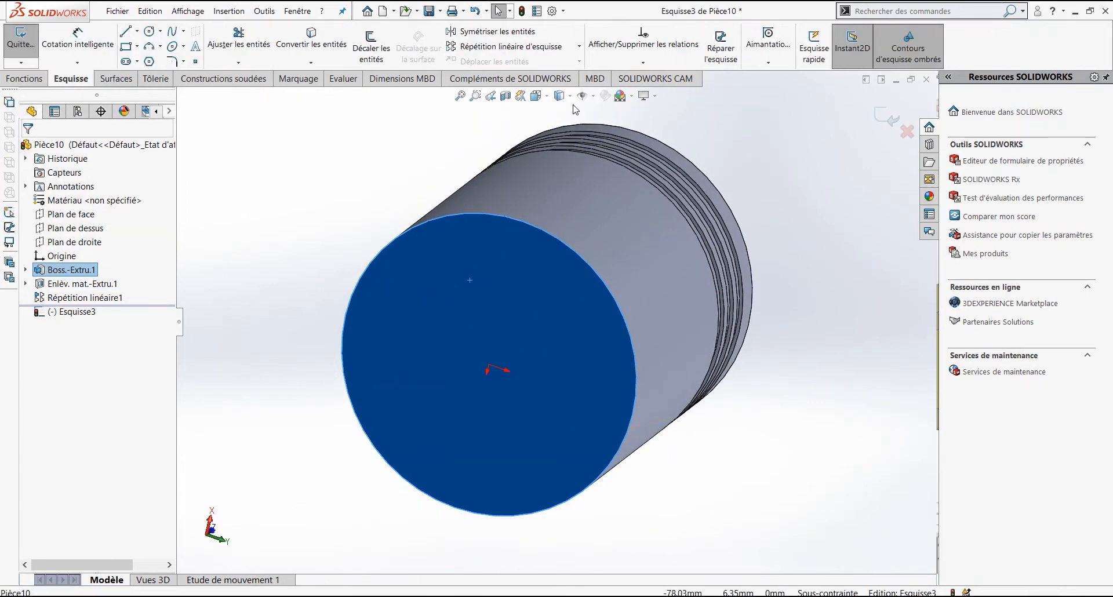
pyautogui.click(536, 96)
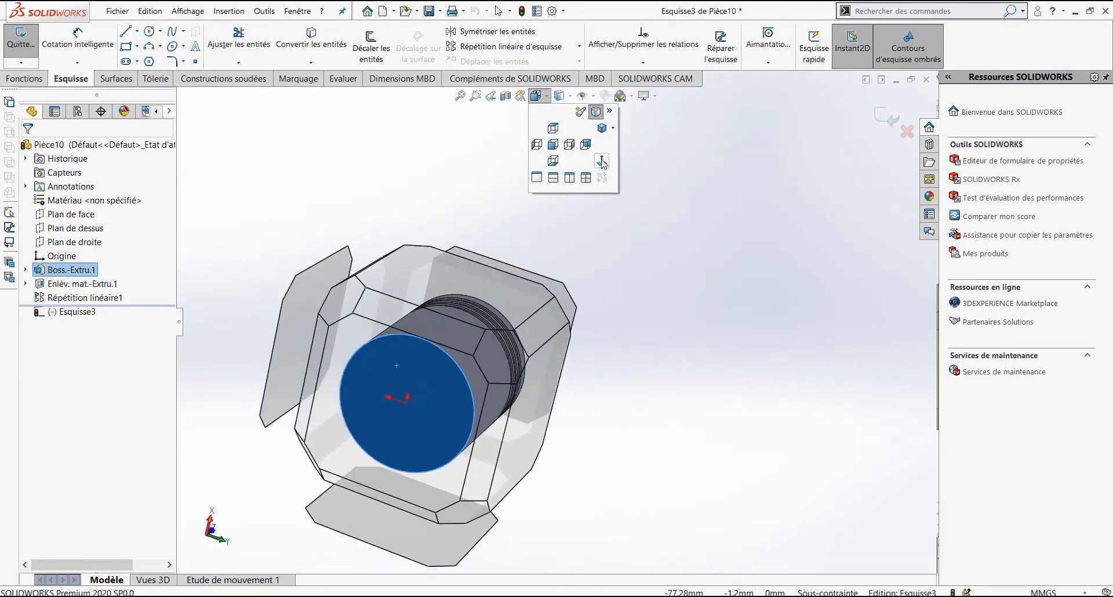
pyautogui.click(601, 161)
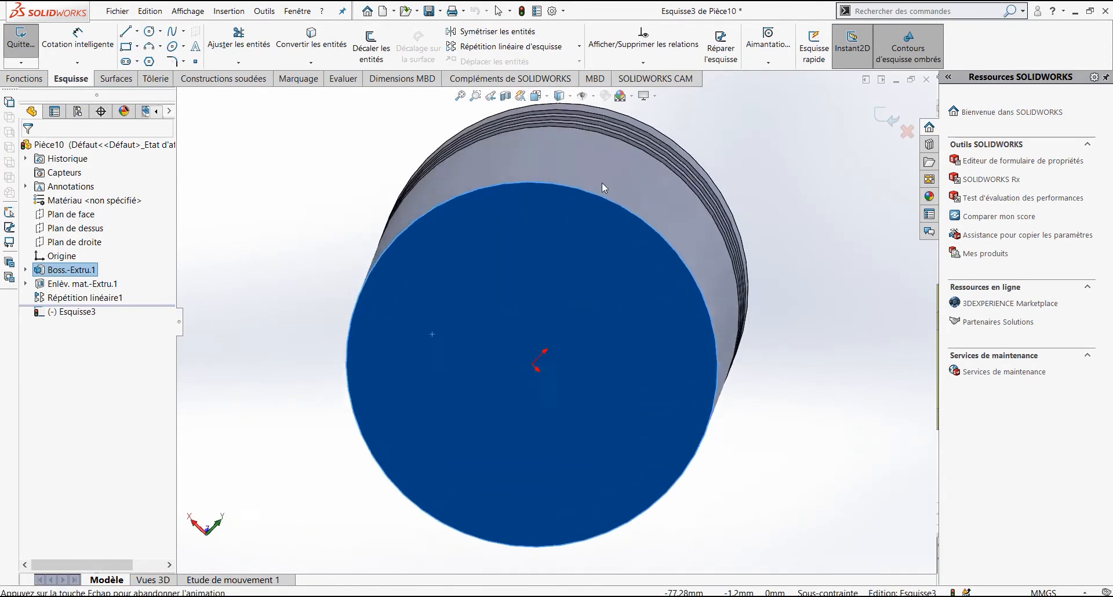
# Sketch a circle about 69 mm in diameter centred on the origin of the end face.
pyautogui.click(149, 32)
pyautogui.click(556, 322)
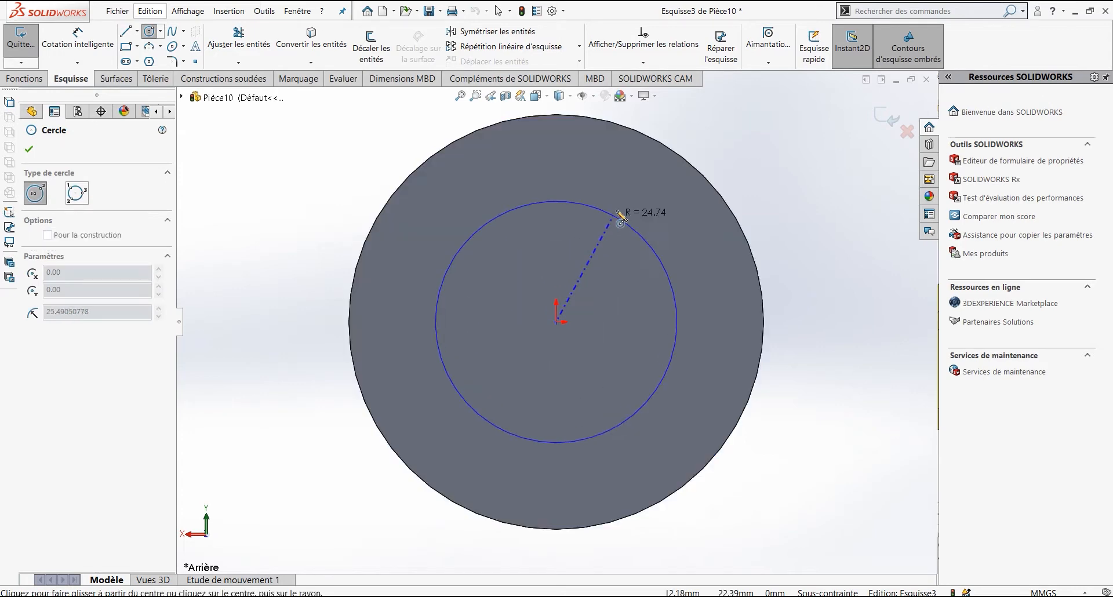
pyautogui.click(642, 178)
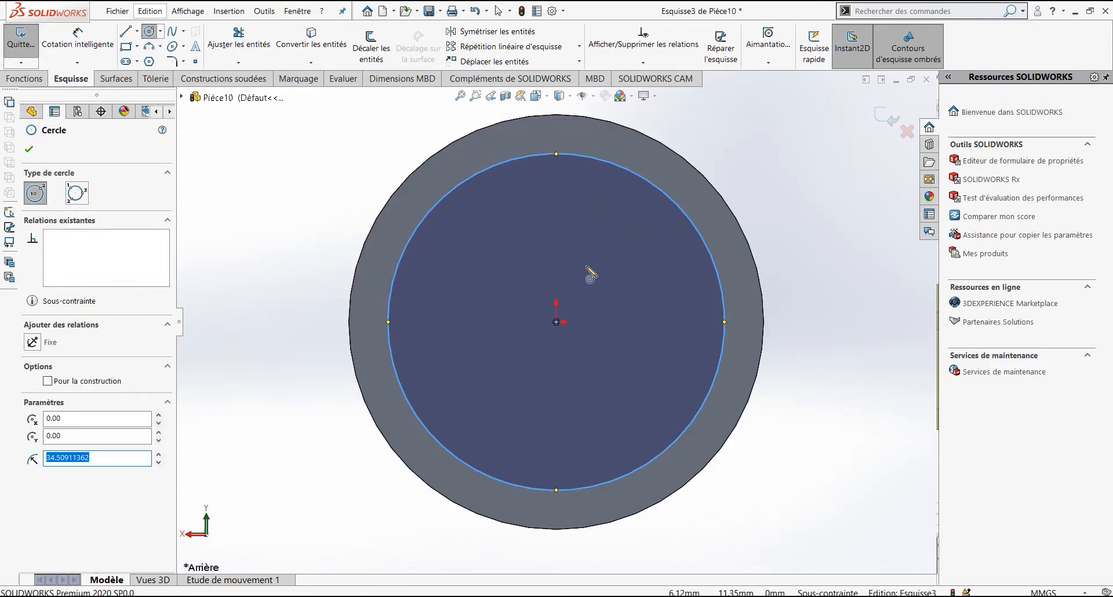
# Dimension the circle's diameter as 85-2-2, giving 81 mm.
pyautogui.scroll(1, 586, 267)
pyautogui.click(94, 39)
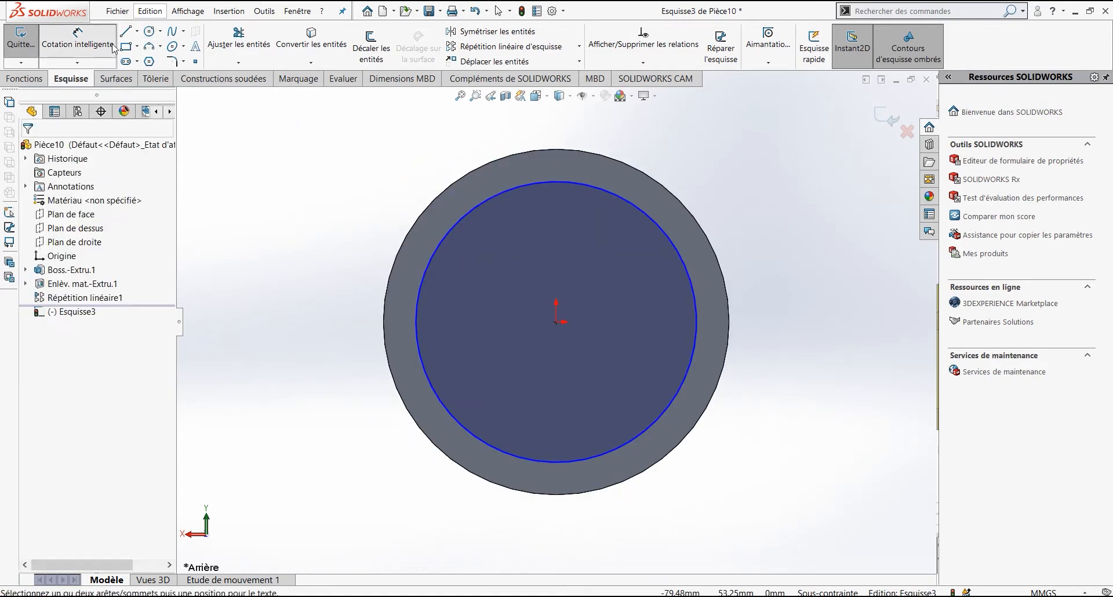
pyautogui.click(655, 227)
pyautogui.click(792, 200)
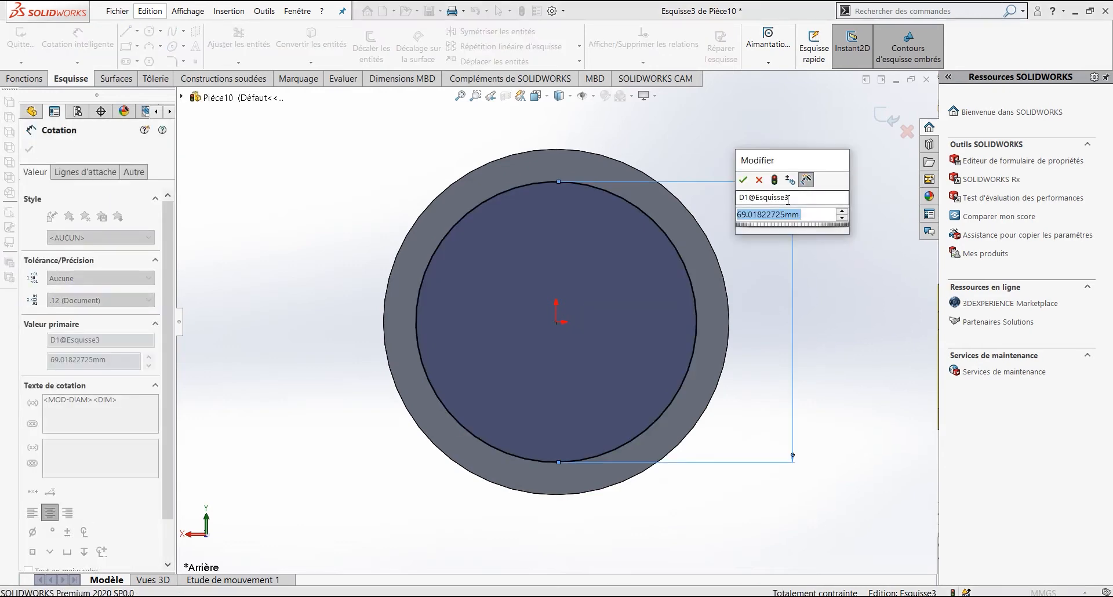
pyautogui.write('85-')
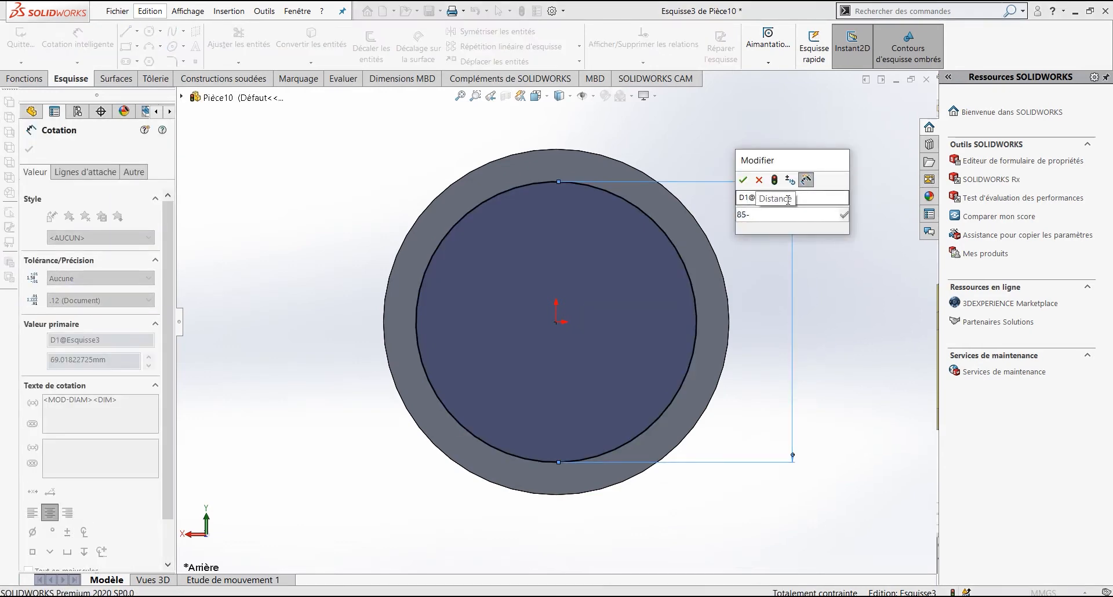
pyautogui.write('2')
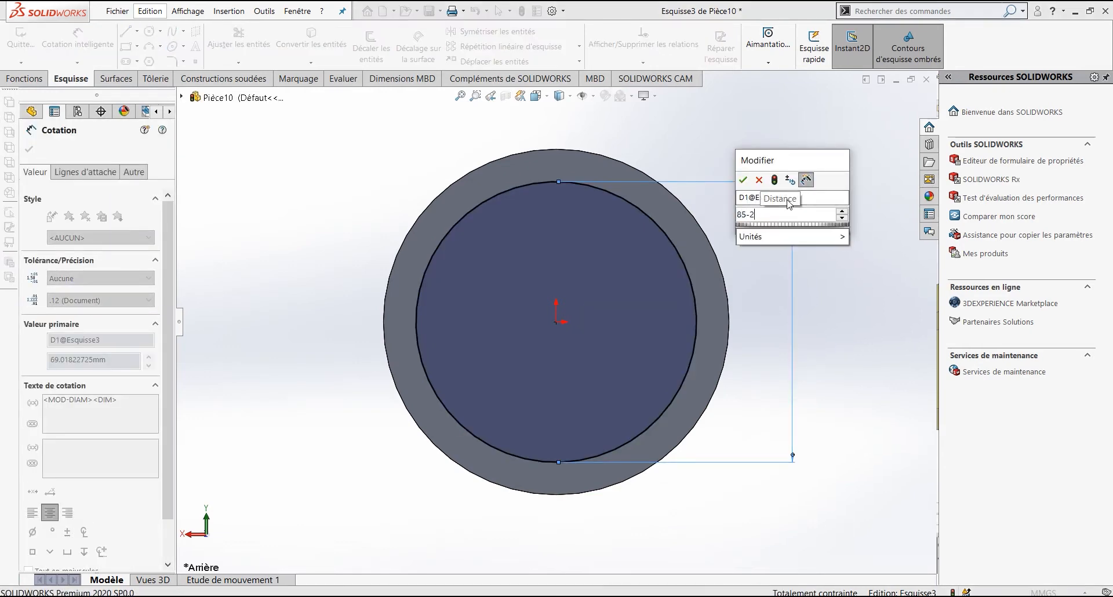
pyautogui.write('-2')
pyautogui.press('Return')
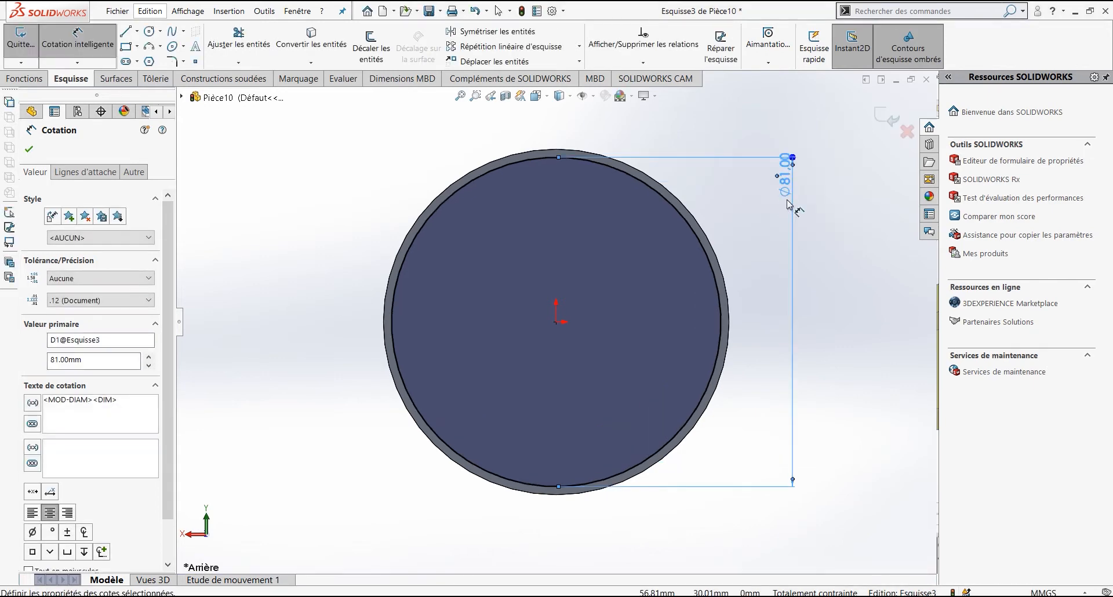
# Hollow out the cylinder with a blind extruded cut of the circle, entering the depth as 90-2*2, giving 86 mm.
pyautogui.click(26, 79)
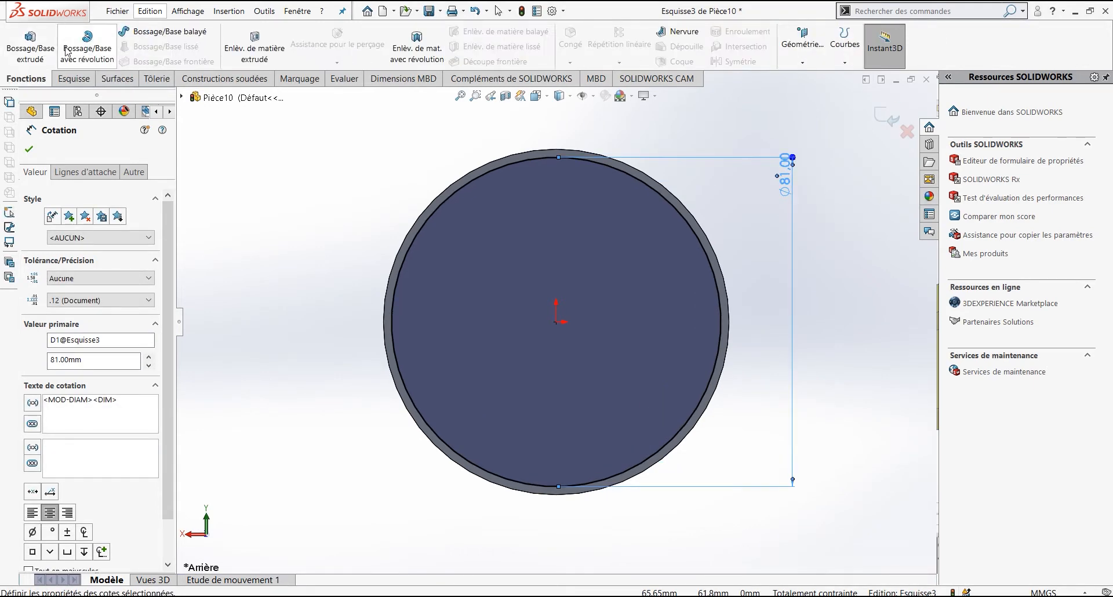
pyautogui.click(267, 57)
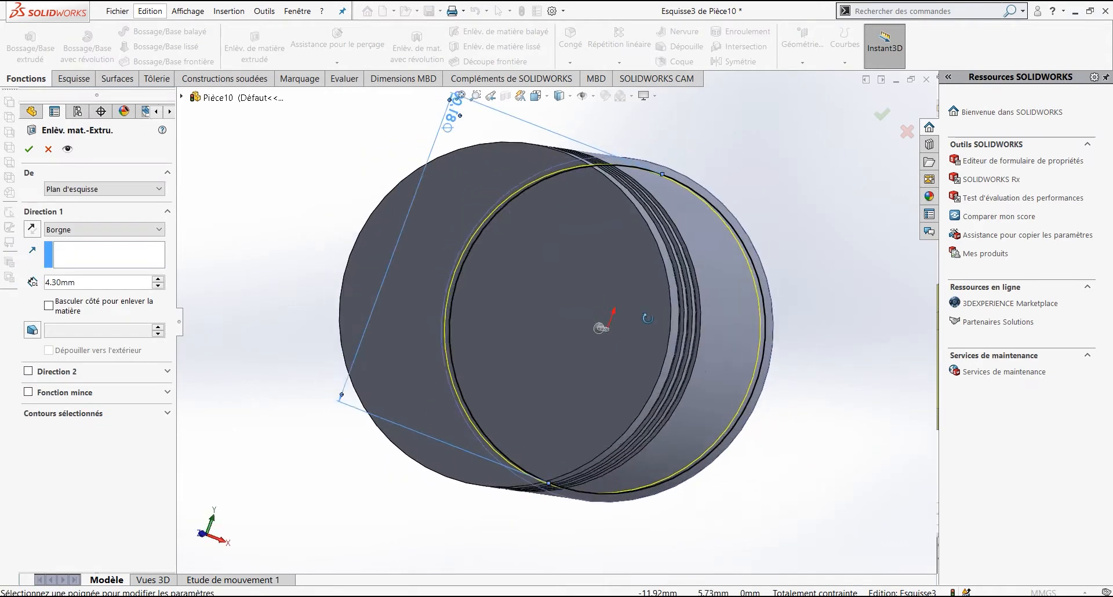
pyautogui.moveTo(647, 318); pyautogui.dragTo(510, 263, button='middle')
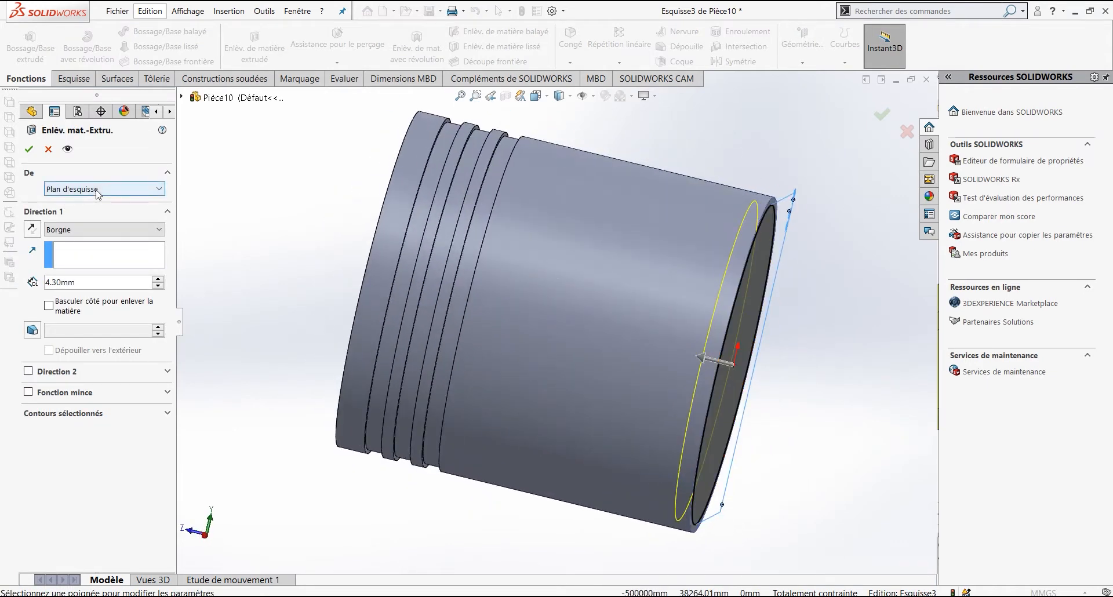
pyautogui.click(106, 229)
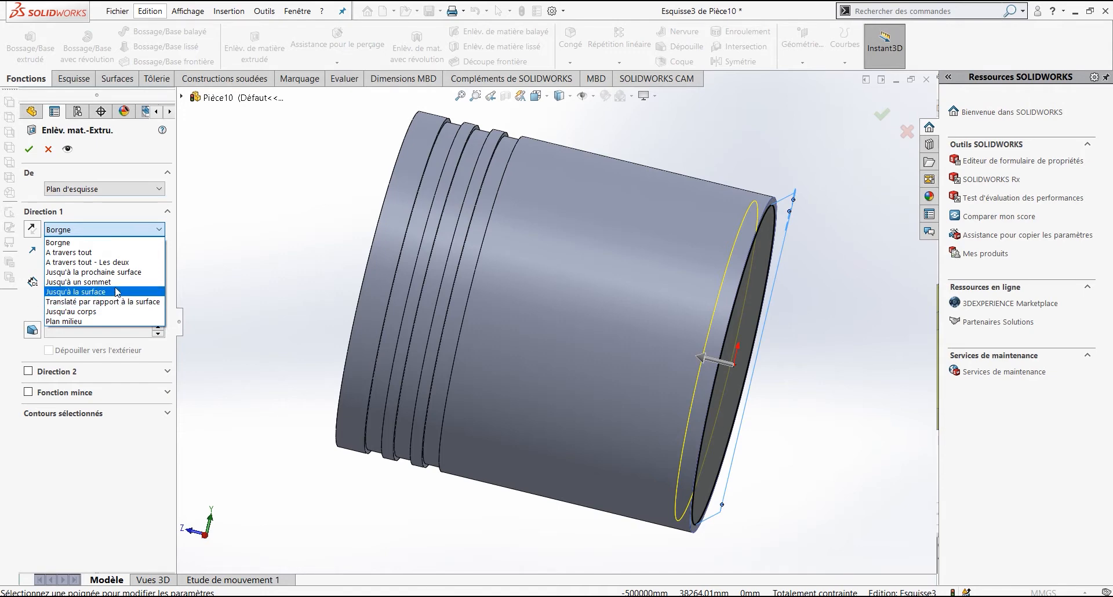
pyautogui.click(142, 146)
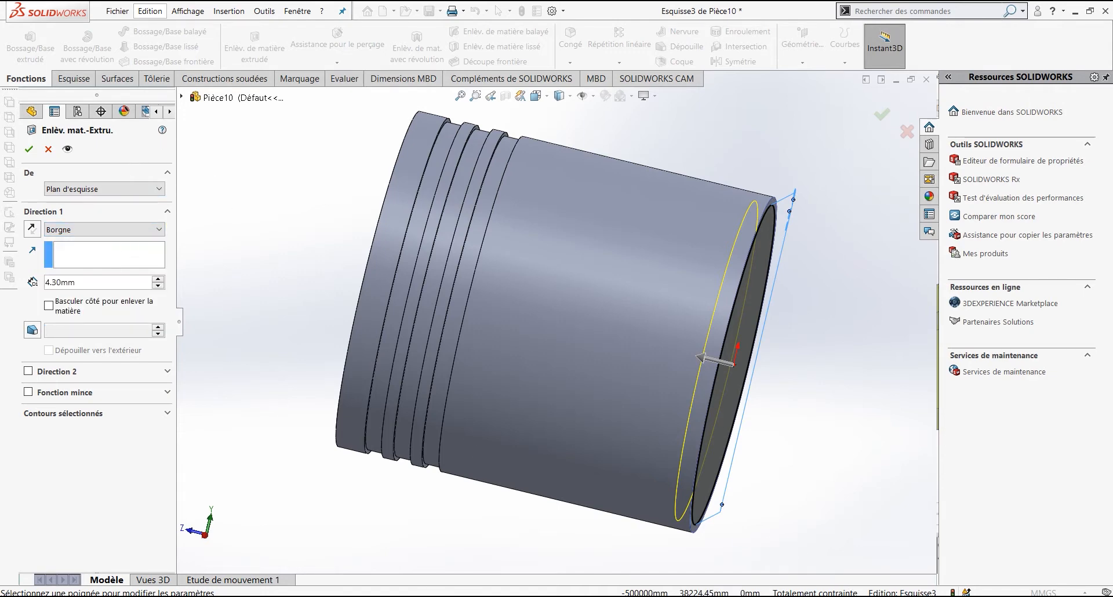
pyautogui.click(95, 280)
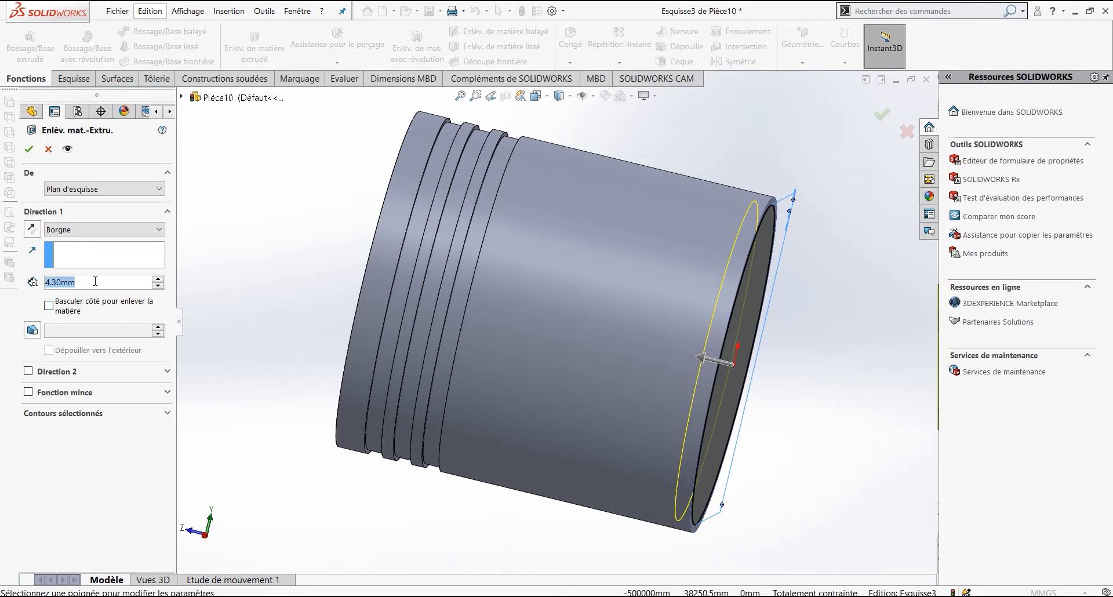
pyautogui.write('90-')
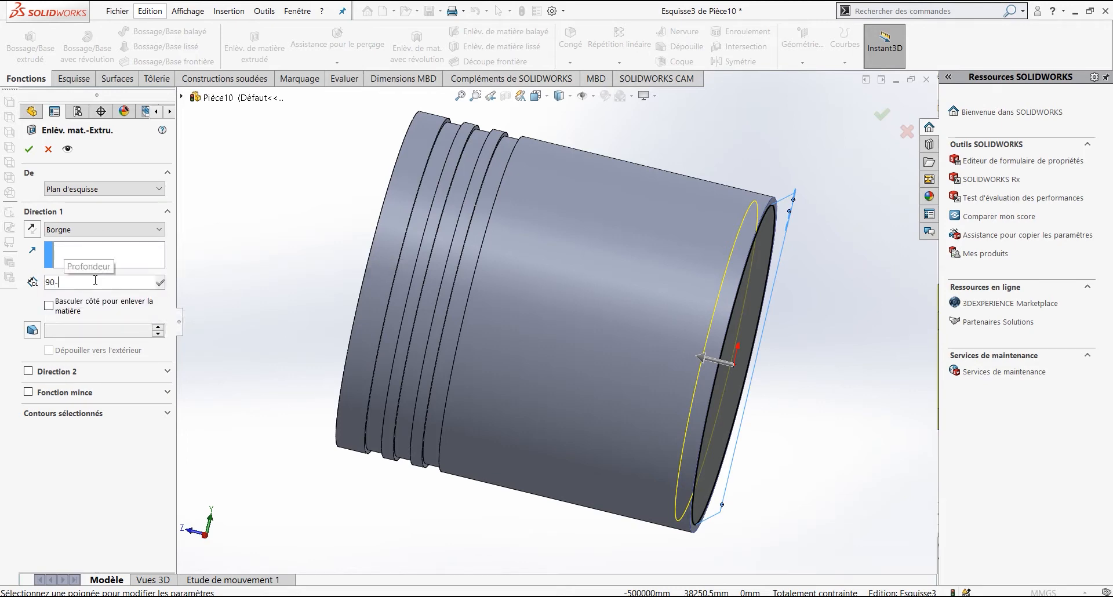
pyautogui.write('2')
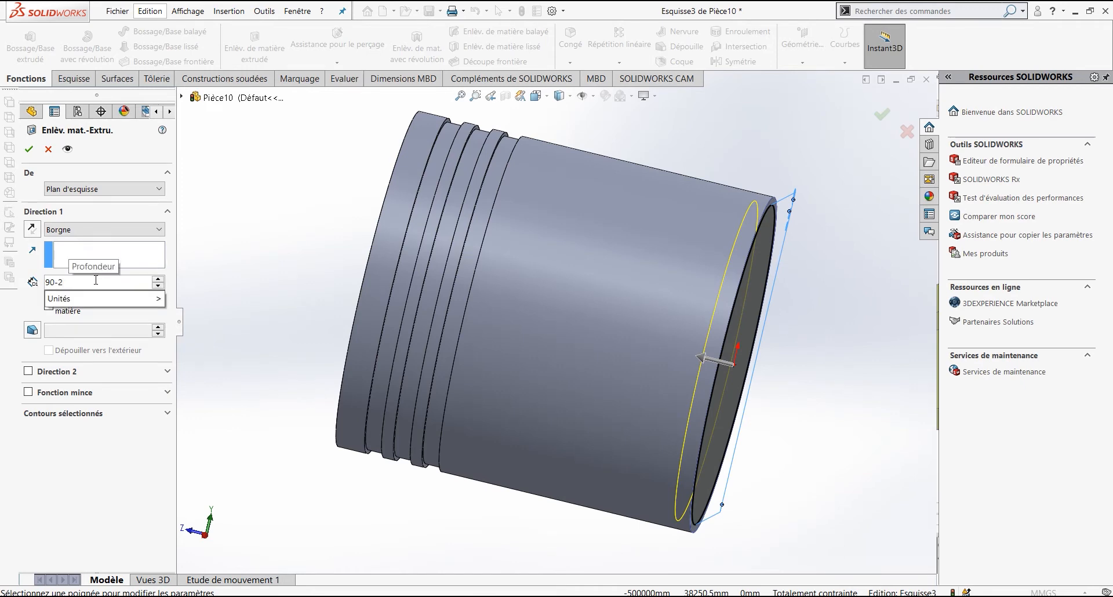
pyautogui.write('*2')
pyautogui.press('Return')
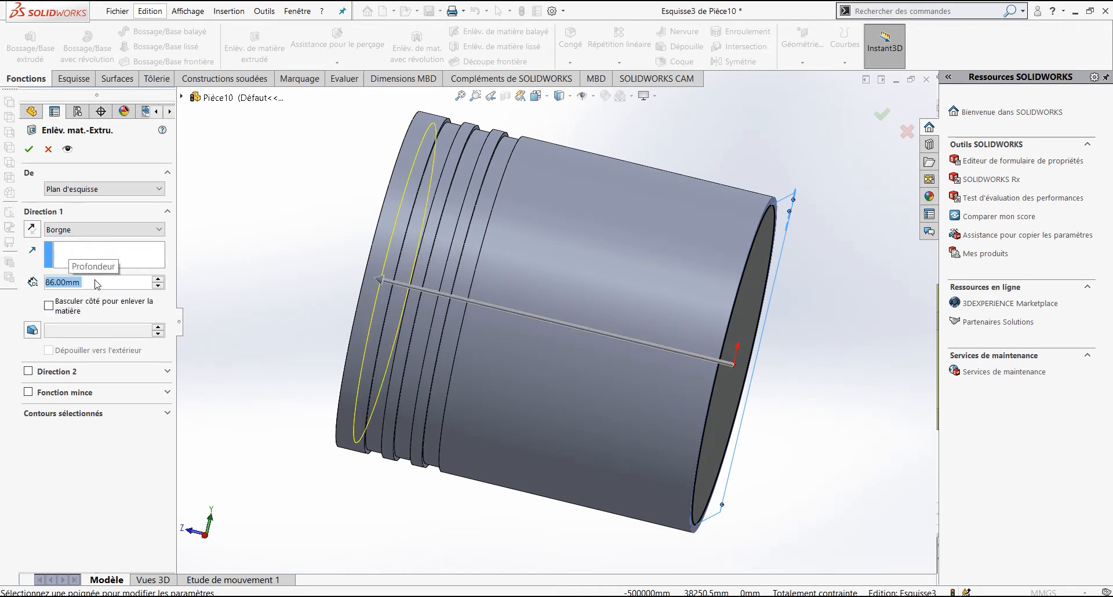
pyautogui.moveTo(531, 335); pyautogui.dragTo(424, 232, button='middle')
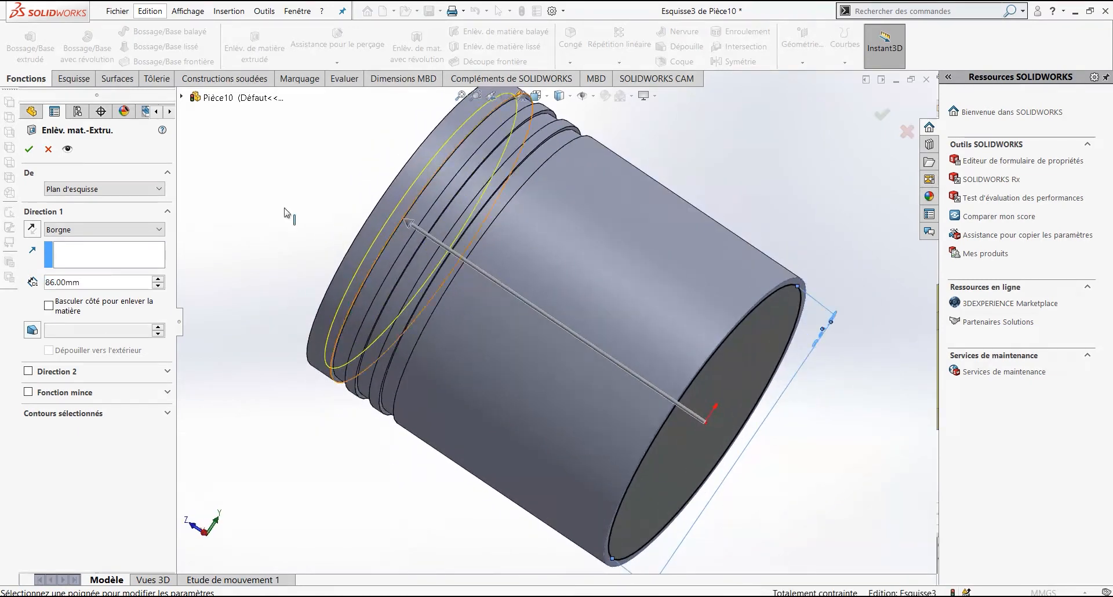
pyautogui.click(29, 150)
# Examine the hollowed piston's interior and outer shape from several angles and clear the selection.
pyautogui.moveTo(715, 317); pyautogui.dragTo(693, 327, button='middle')
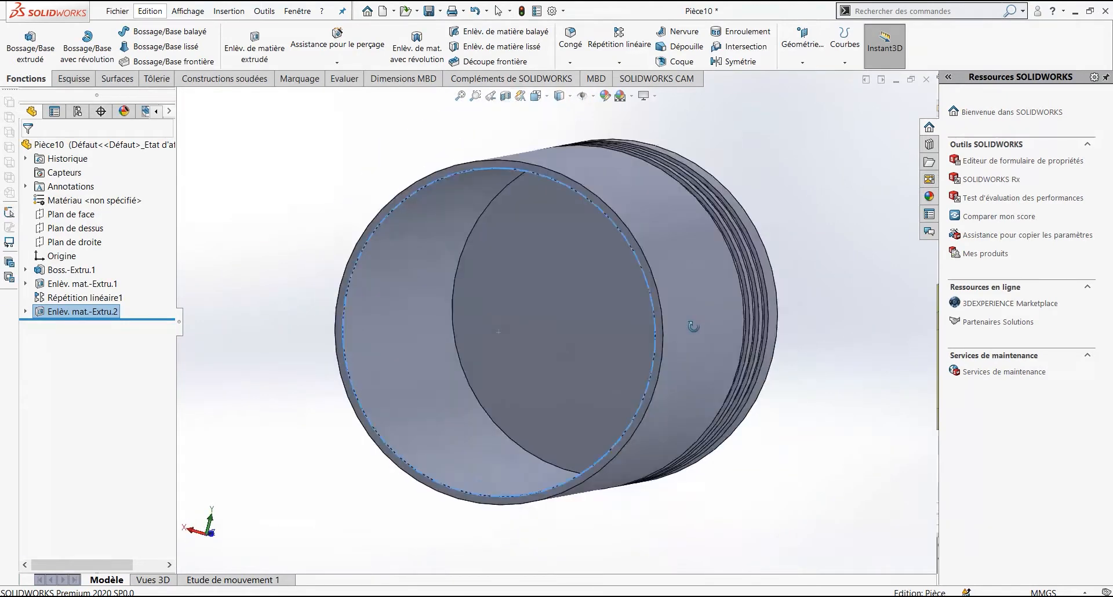
pyautogui.click(558, 327)
pyautogui.moveTo(558, 327); pyautogui.dragTo(352, 382, button='middle')
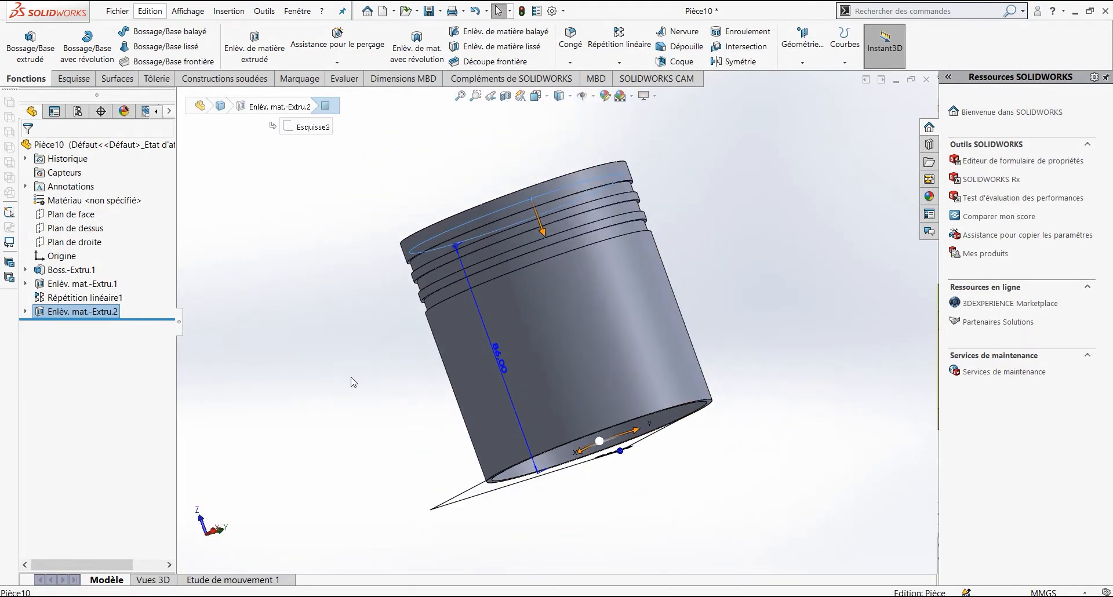
pyautogui.click(352, 382)
pyautogui.moveTo(664, 377); pyautogui.dragTo(711, 575, button='middle')
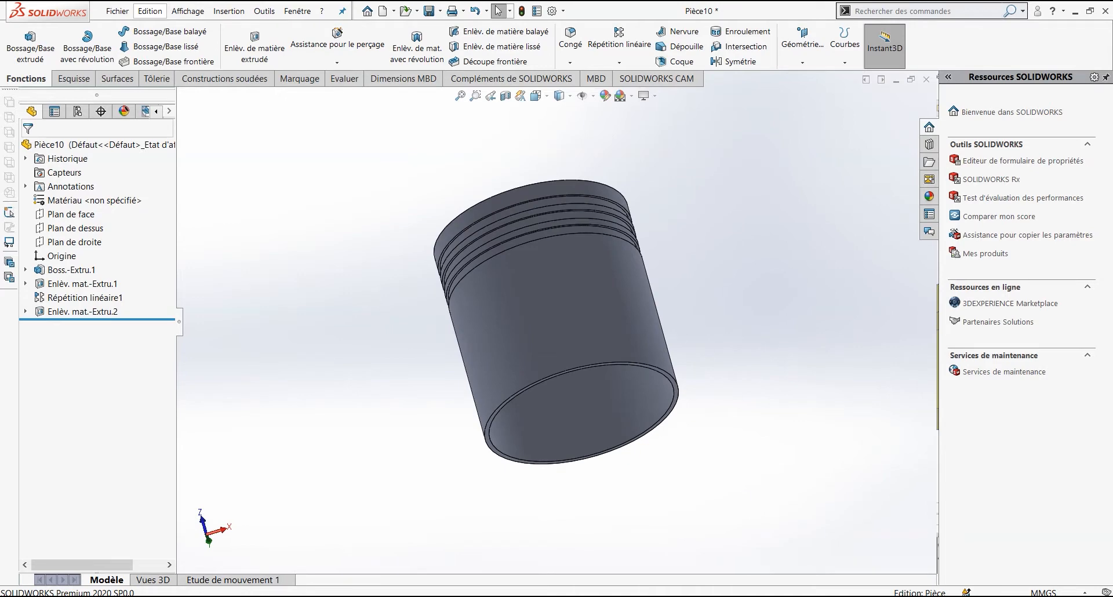
# Consult the piston views on the reference drawing in Paint and return to the Pièce10 part in SOLIDWORKS.
pyautogui.hotkey('alt', 'Tab')
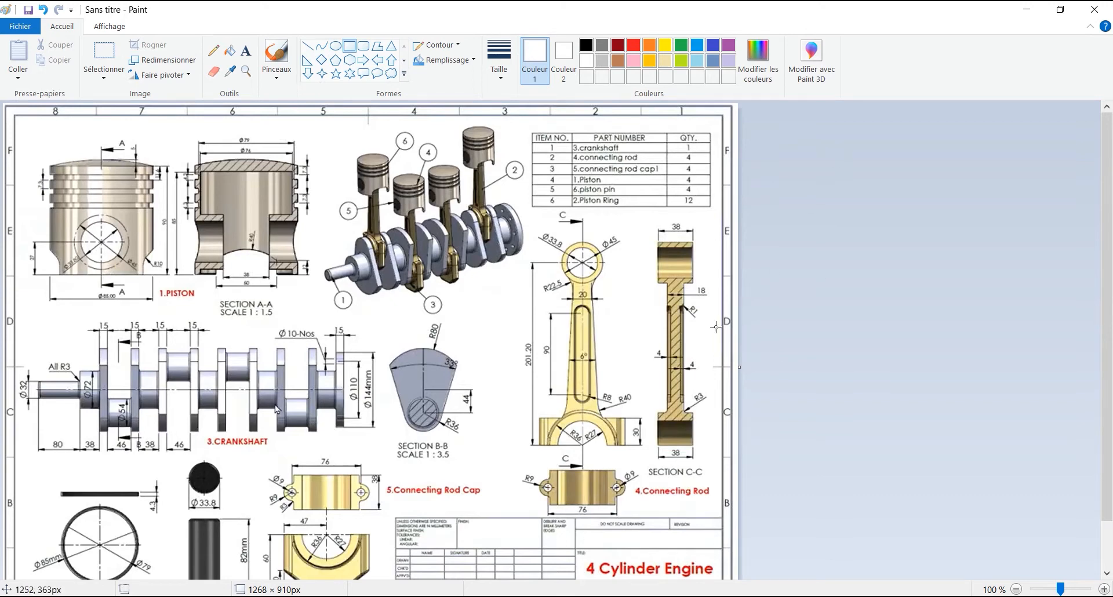
pyautogui.moveTo(595, 593)
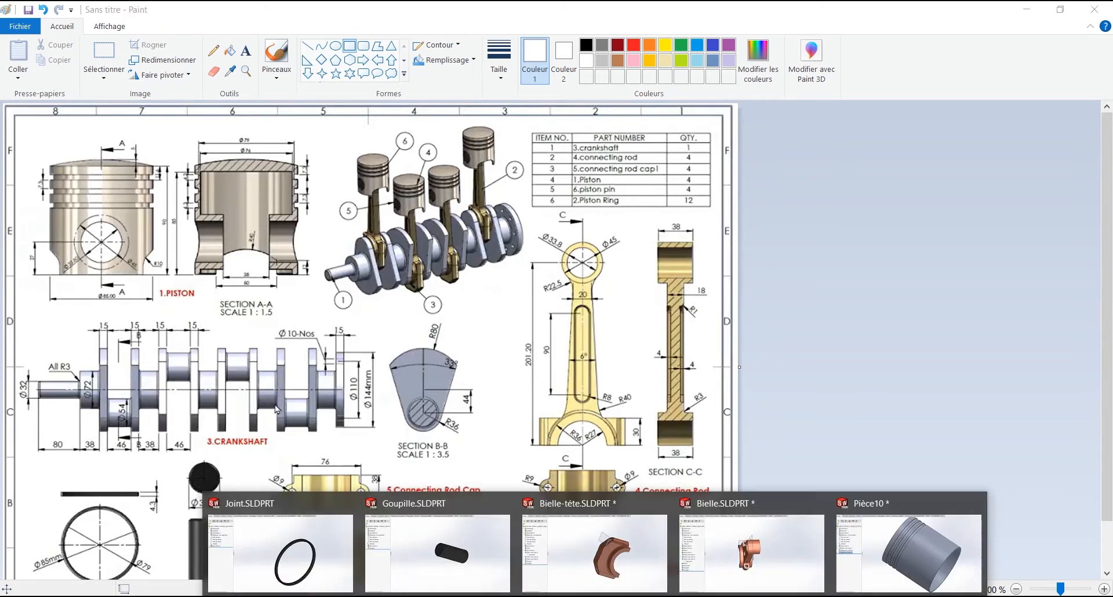
pyautogui.click(913, 529)
# Add a 5 mm high dome to the flat face at the piston's closed end.
pyautogui.scroll(2, 638, 301)
pyautogui.moveTo(638, 302); pyautogui.dragTo(608, 395, button='middle')
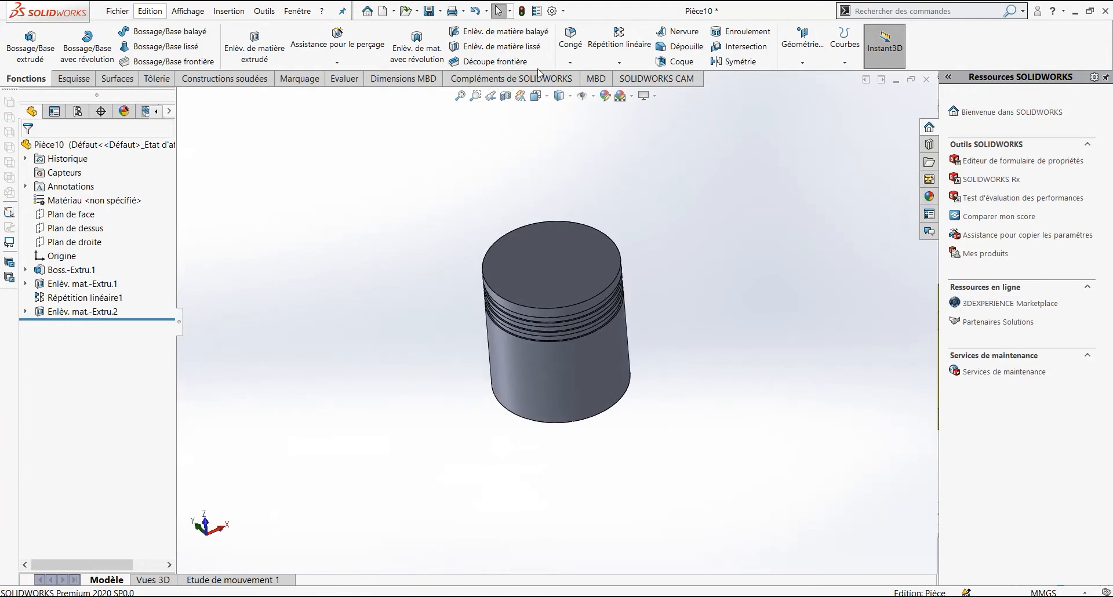
pyautogui.click(229, 11)
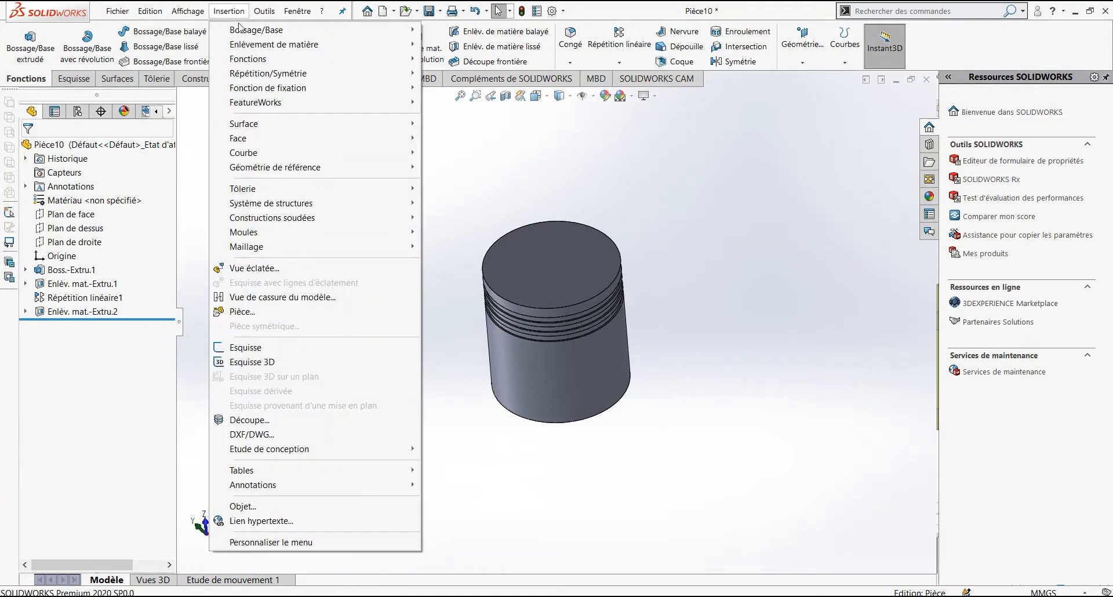
pyautogui.moveTo(312, 49)
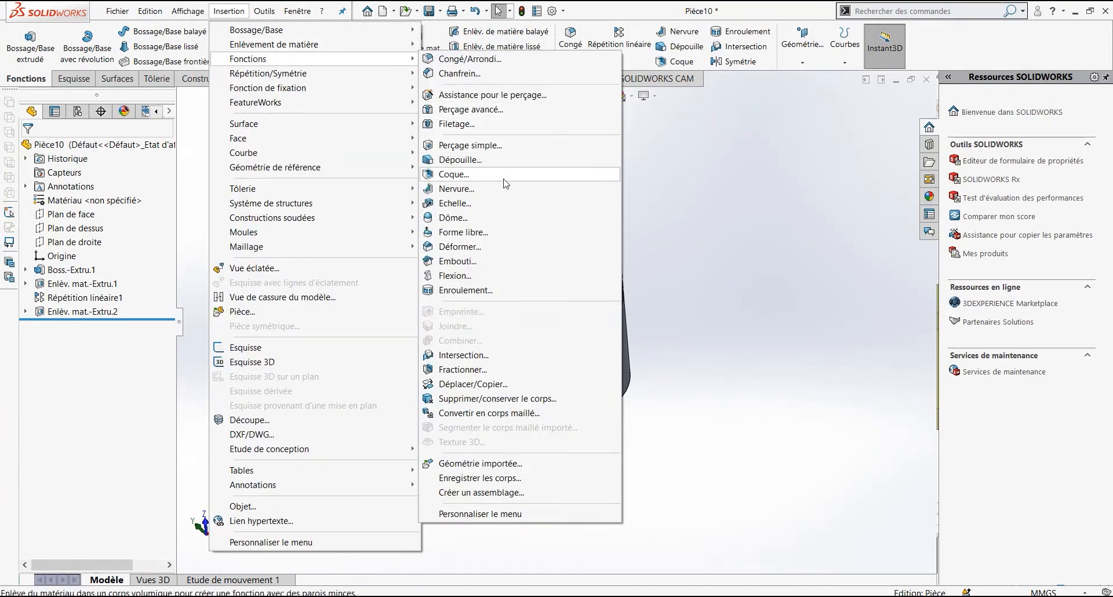
pyautogui.click(492, 219)
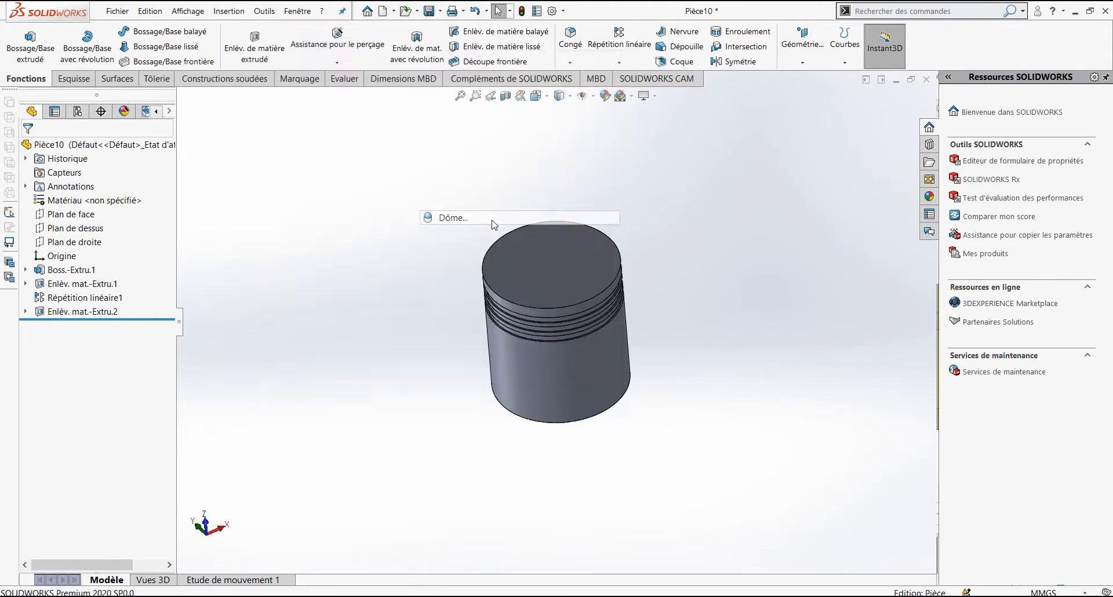
pyautogui.click(537, 259)
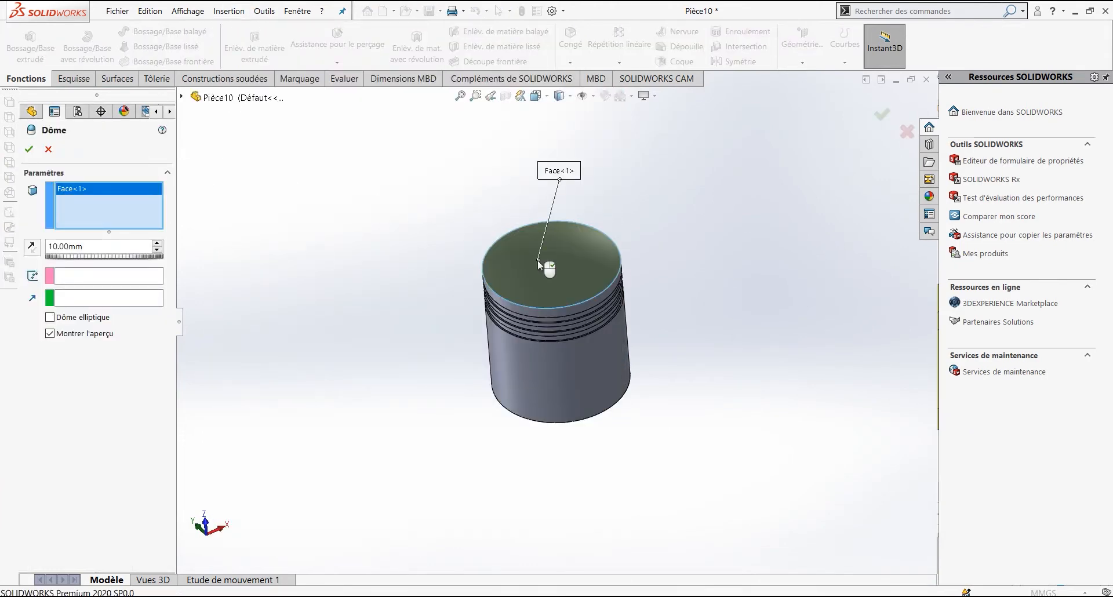
pyautogui.moveTo(459, 312); pyautogui.dragTo(372, 258, button='middle')
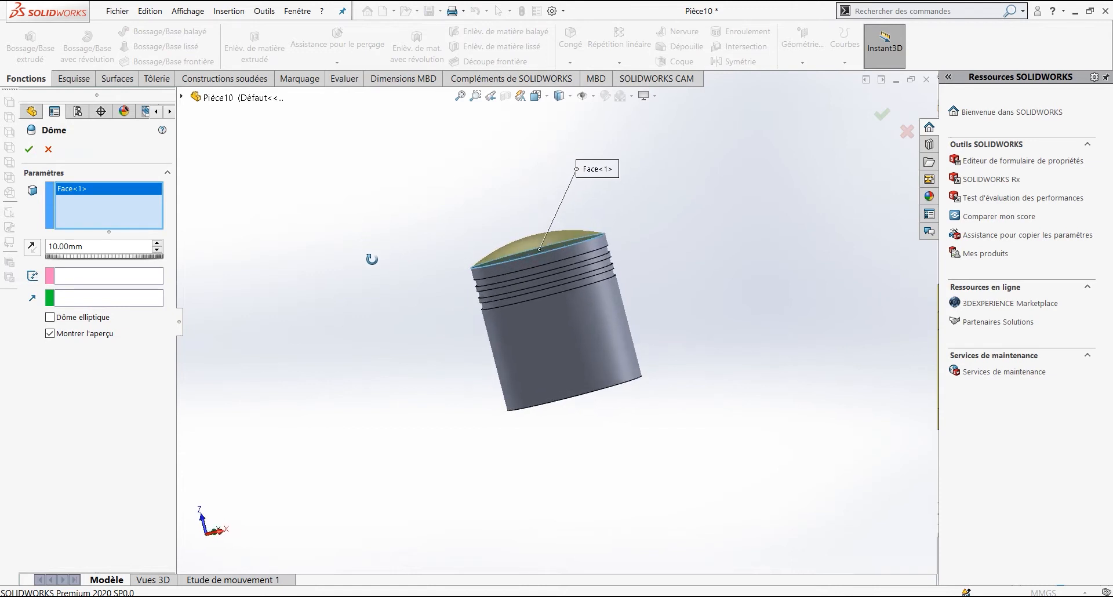
pyautogui.doubleClick(109, 245)
pyautogui.write('5')
pyautogui.press('Return')
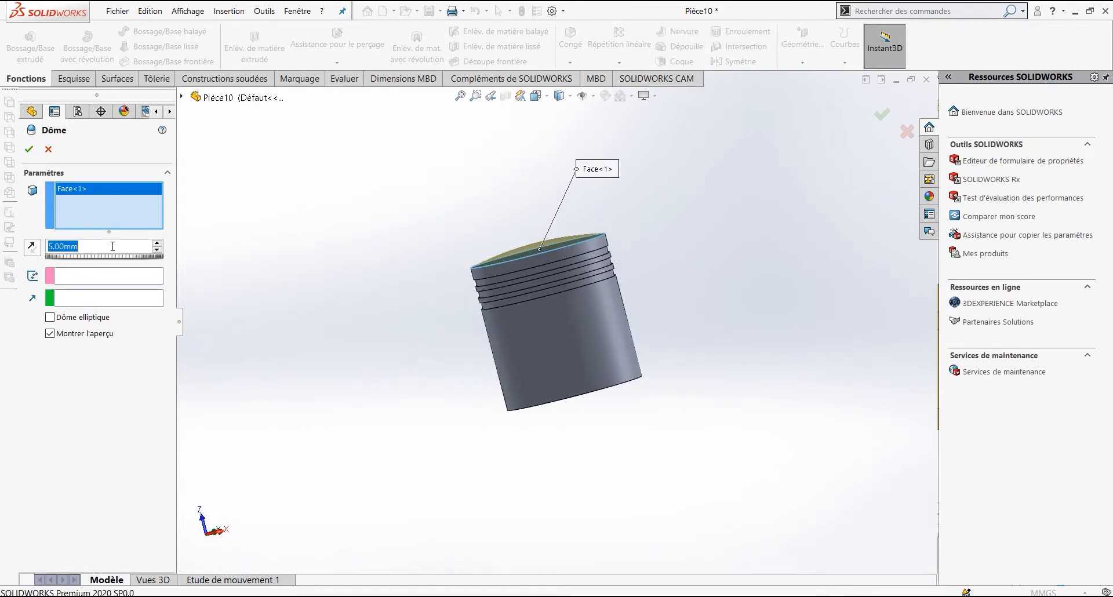
pyautogui.click(28, 149)
# Consult the piston views on the reference drawing in Paint and examine the domed piston from several angles in SOLIDWORKS.
pyautogui.moveTo(586, 286); pyautogui.dragTo(611, 376, button='middle')
pyautogui.hotkey('alt', 'Tab')
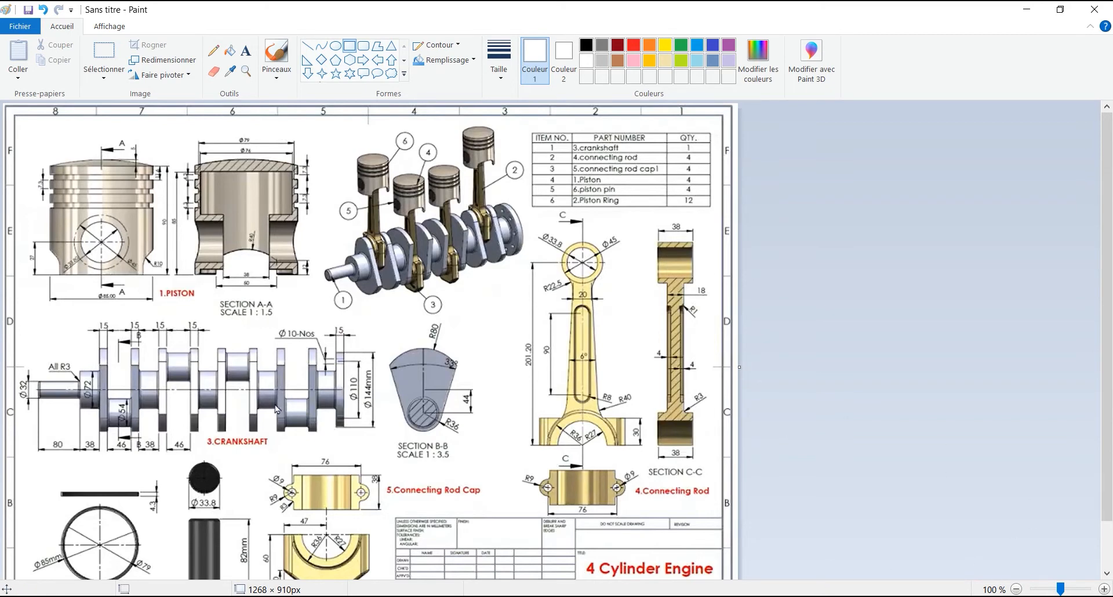
pyautogui.hotkey('alt', 'Tab')
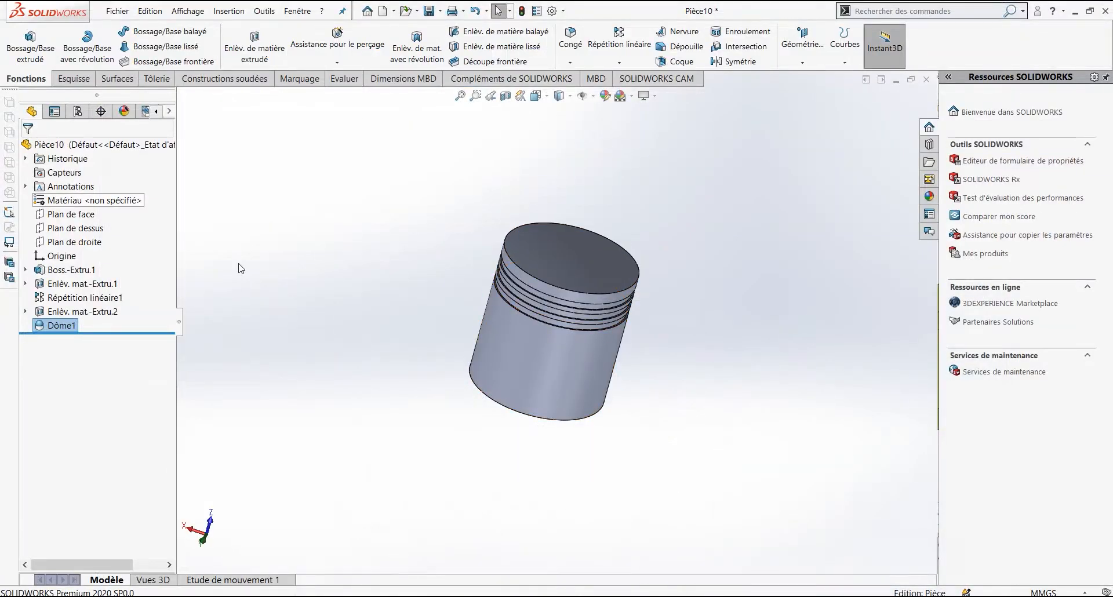
pyautogui.moveTo(497, 318)
pyautogui.mouseDown(button='middle')
pyautogui.moveTo(480, 177)
pyautogui.moveTo(597, 368)
pyautogui.mouseUp(button='middle')
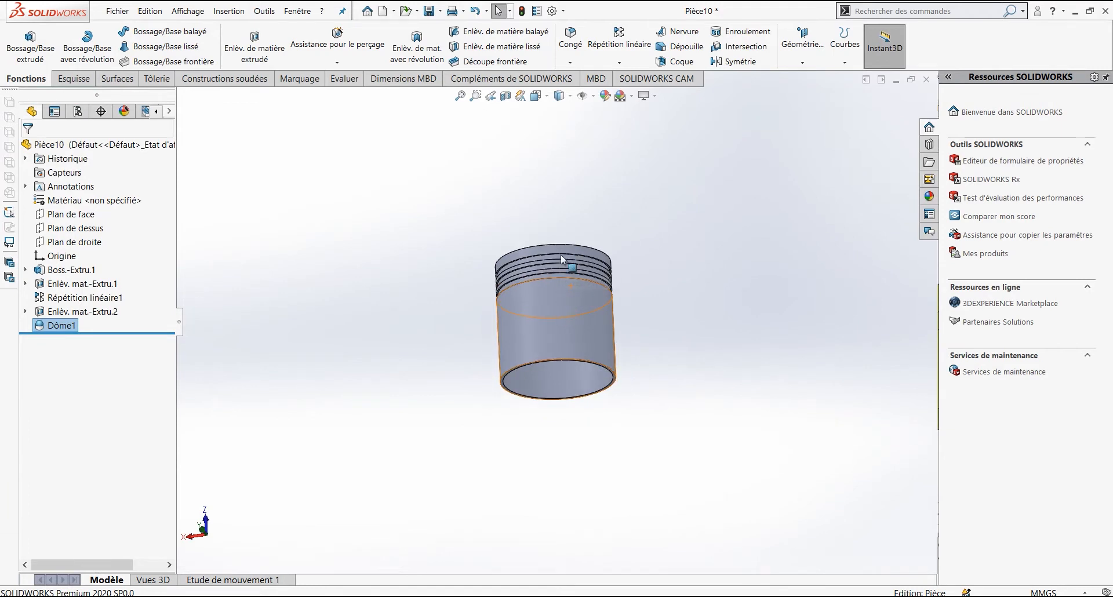
pyautogui.moveTo(523, 351)
pyautogui.mouseDown(button='middle')
pyautogui.moveTo(519, 318)
pyautogui.moveTo(509, 366)
pyautogui.mouseUp(button='middle')
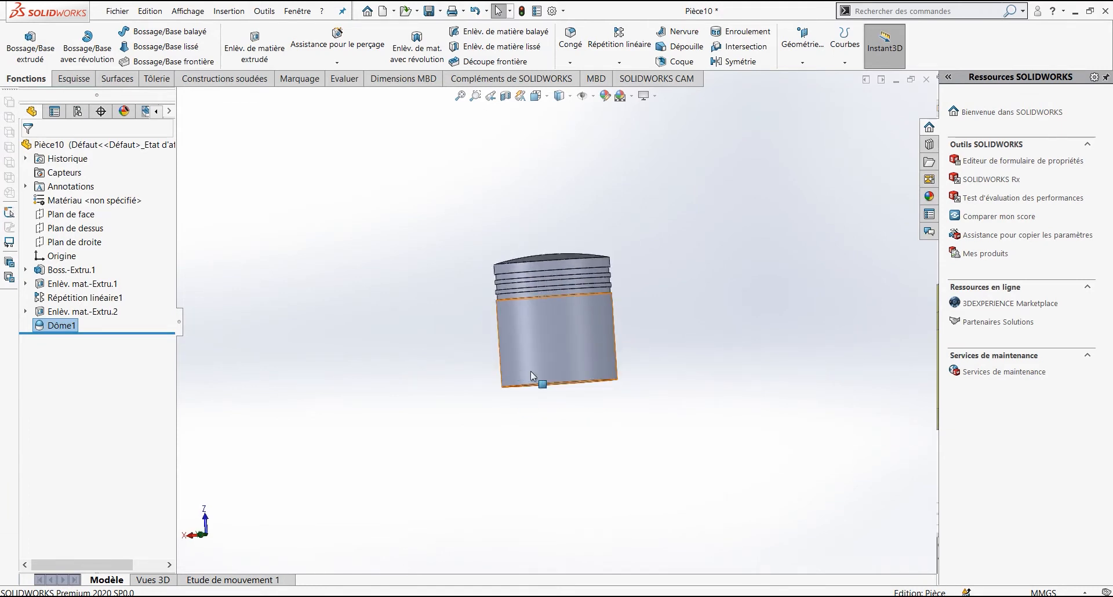
pyautogui.moveTo(531, 371); pyautogui.dragTo(502, 370, button='middle')
pyautogui.moveTo(632, 357); pyautogui.dragTo(523, 269, button='middle')
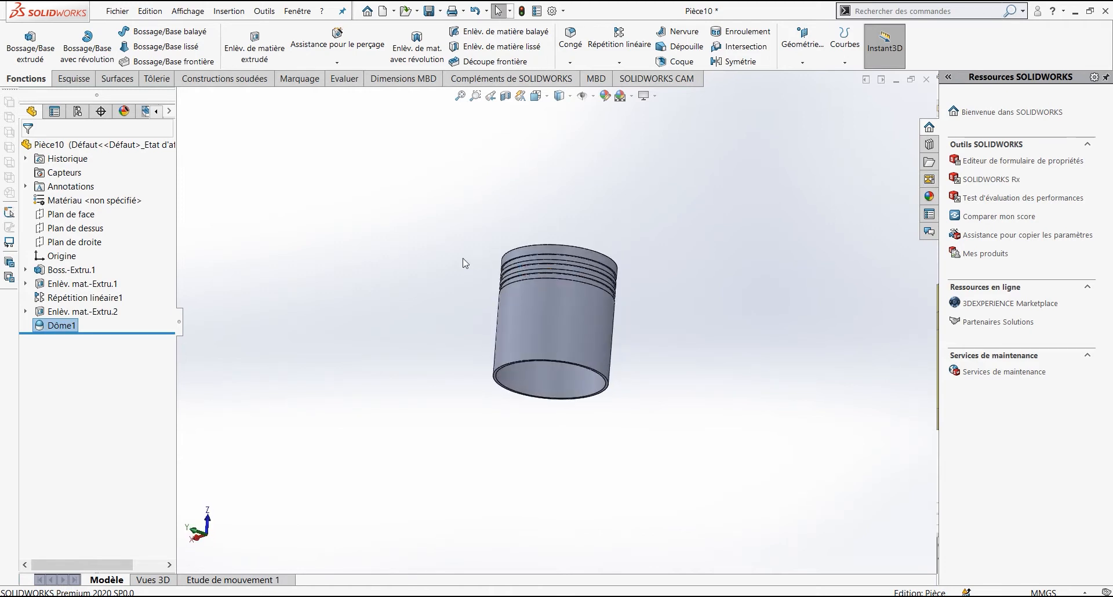
# Sketch a circle about 27 mm in diameter on Plan de dessus, aligned with the origin and centred about 20 mm from the piston's open end.
pyautogui.click(65, 233)
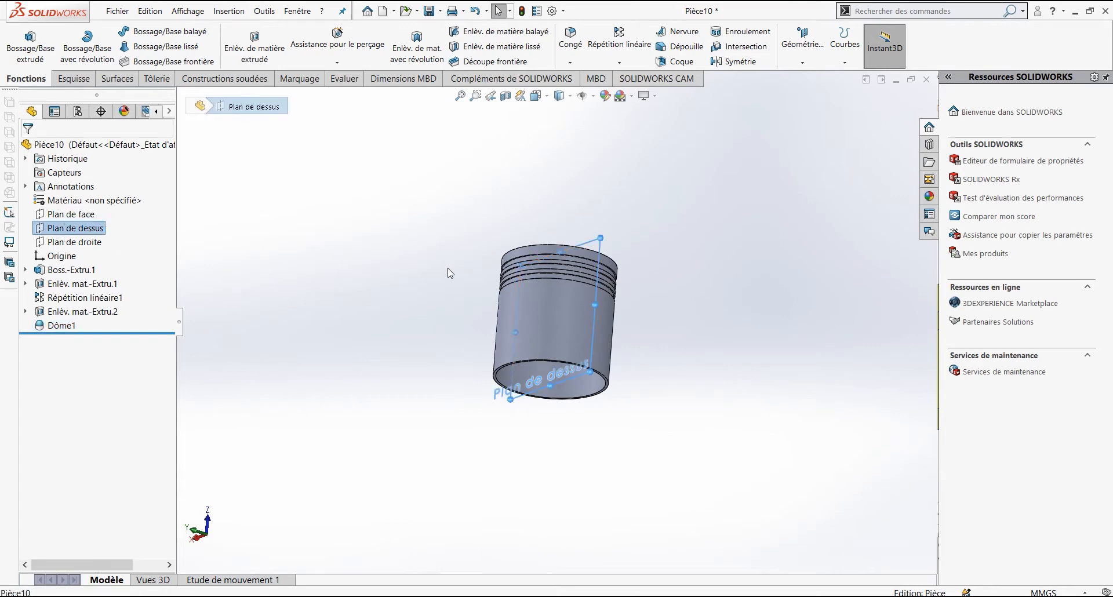
pyautogui.moveTo(449, 267); pyautogui.dragTo(429, 459, button='middle')
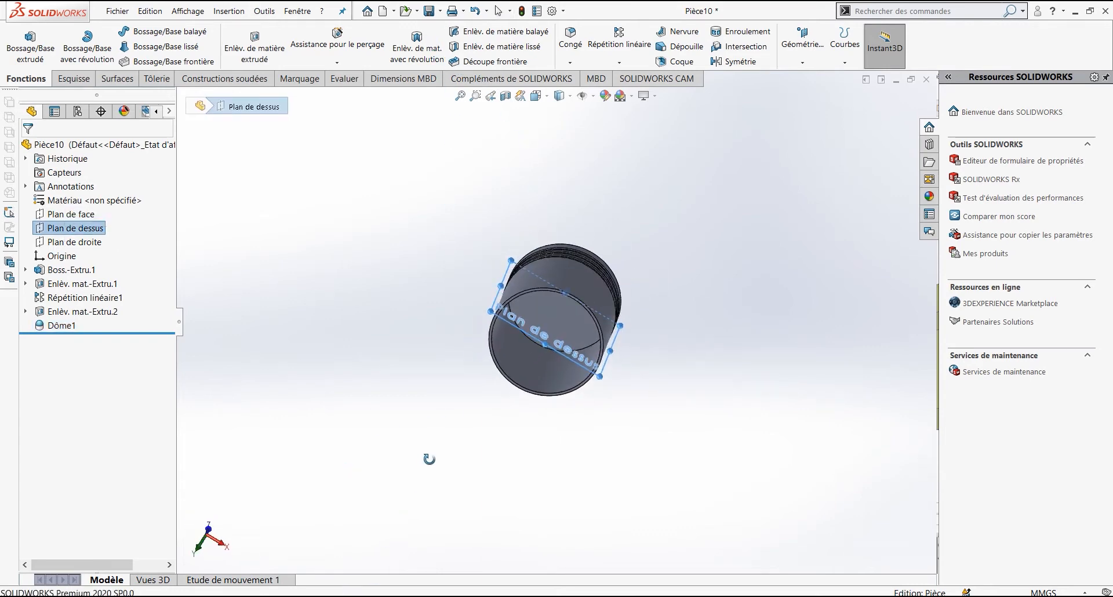
pyautogui.click(81, 80)
pyautogui.click(149, 31)
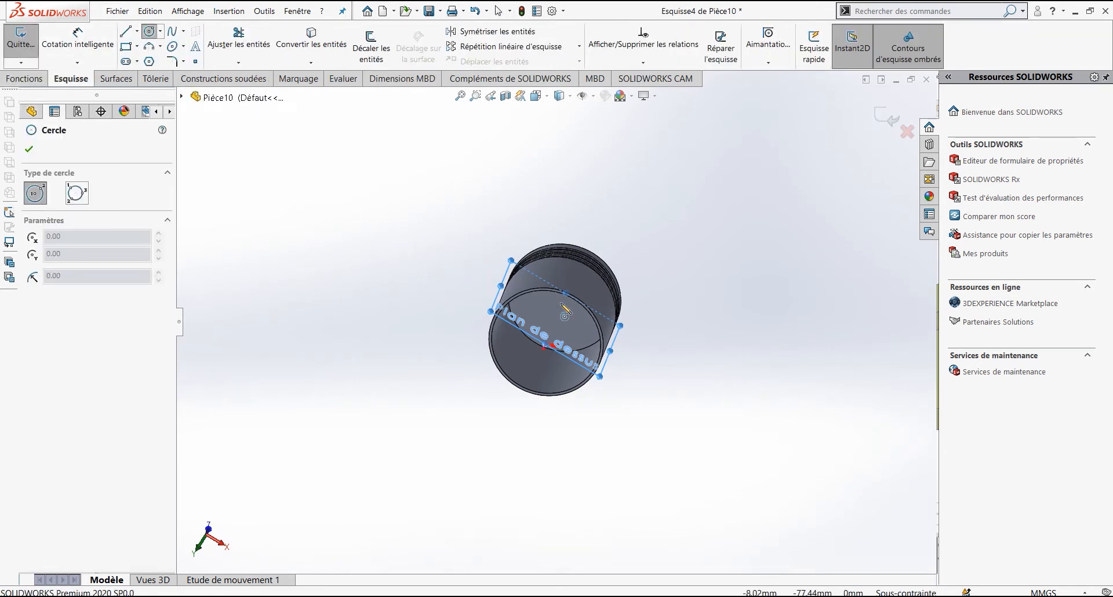
pyautogui.moveTo(559, 351)
pyautogui.mouseDown(button='middle')
pyautogui.moveTo(534, 297)
pyautogui.moveTo(608, 169)
pyautogui.moveTo(603, 244)
pyautogui.moveTo(686, 510)
pyautogui.moveTo(683, 476)
pyautogui.mouseUp(button='middle')
pyautogui.click(537, 96)
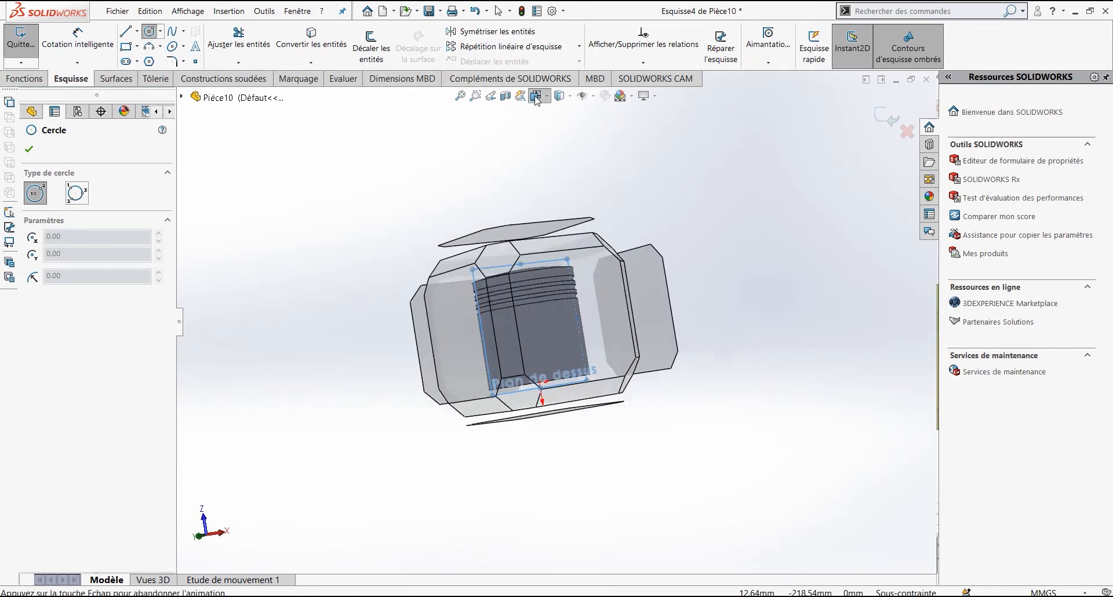
pyautogui.click(603, 162)
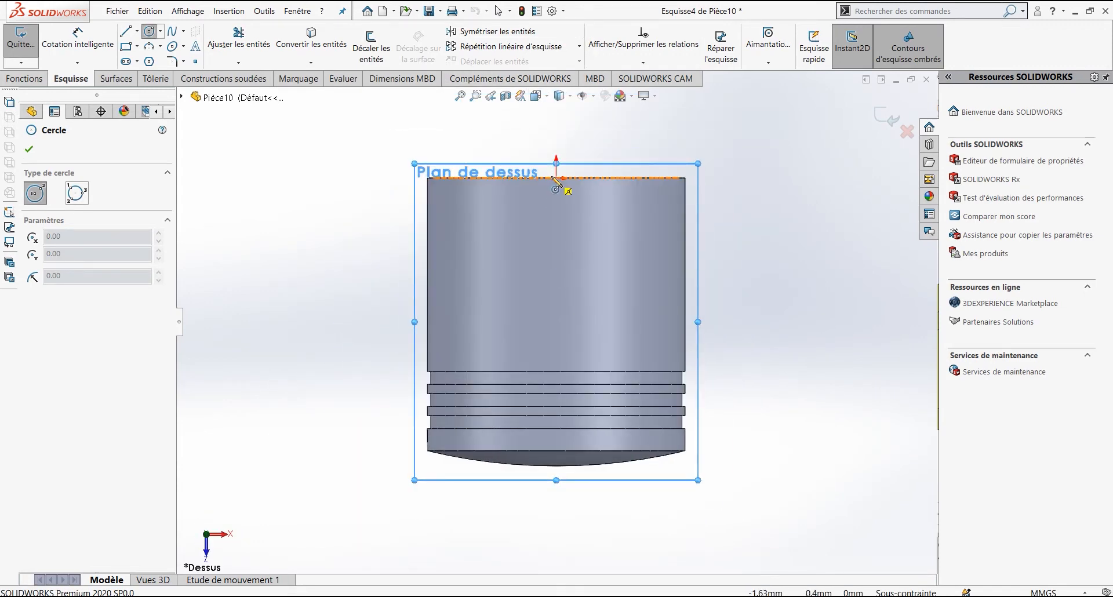
pyautogui.click(556, 238)
pyautogui.click(558, 280)
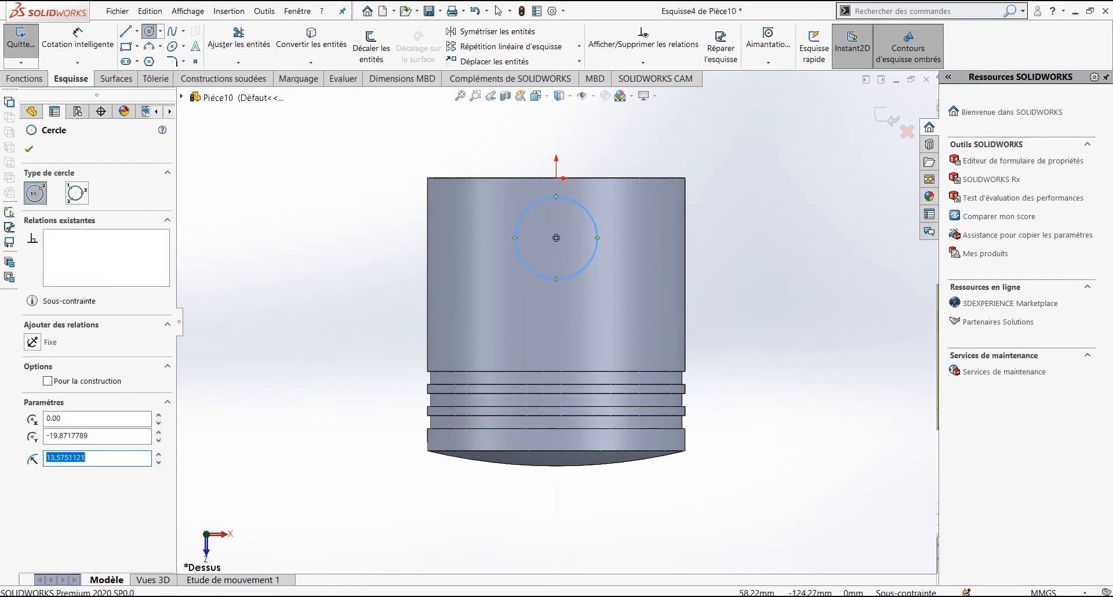
# Check the pin bore on the Paint reference drawing and dimension the circle's centre 27 mm from the piston's open edge in the Pièce10 sketch.
pyautogui.click(277, 596)
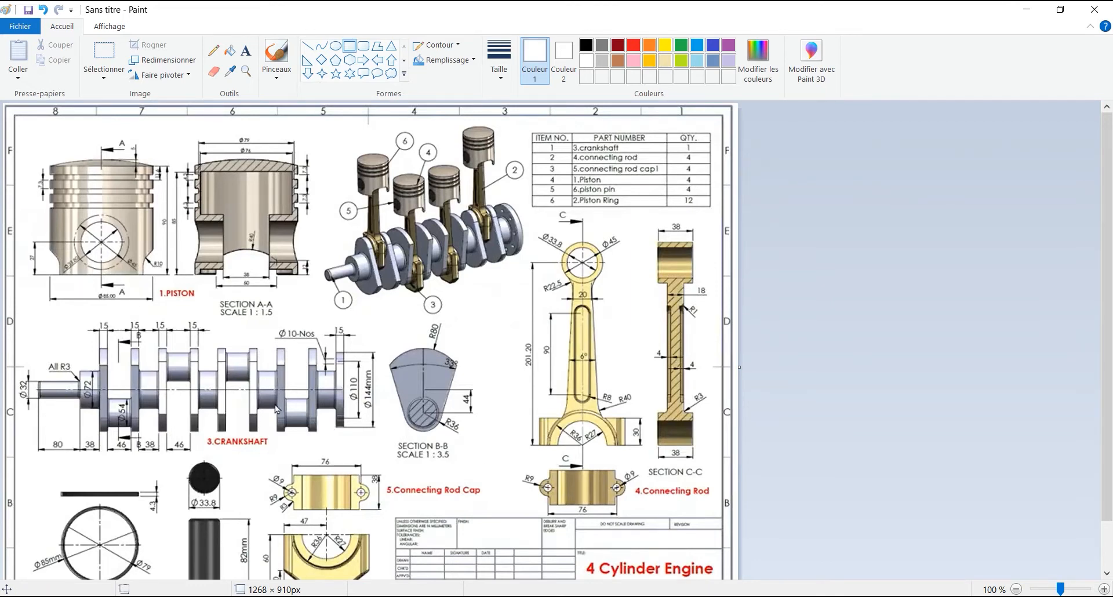
pyautogui.moveTo(595, 596)
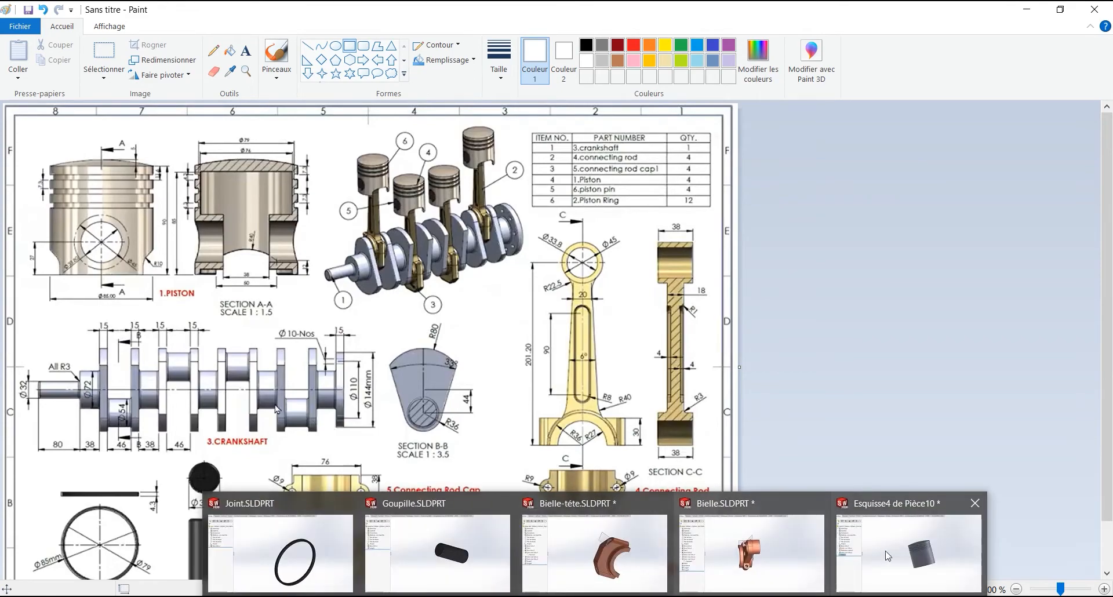
pyautogui.click(888, 557)
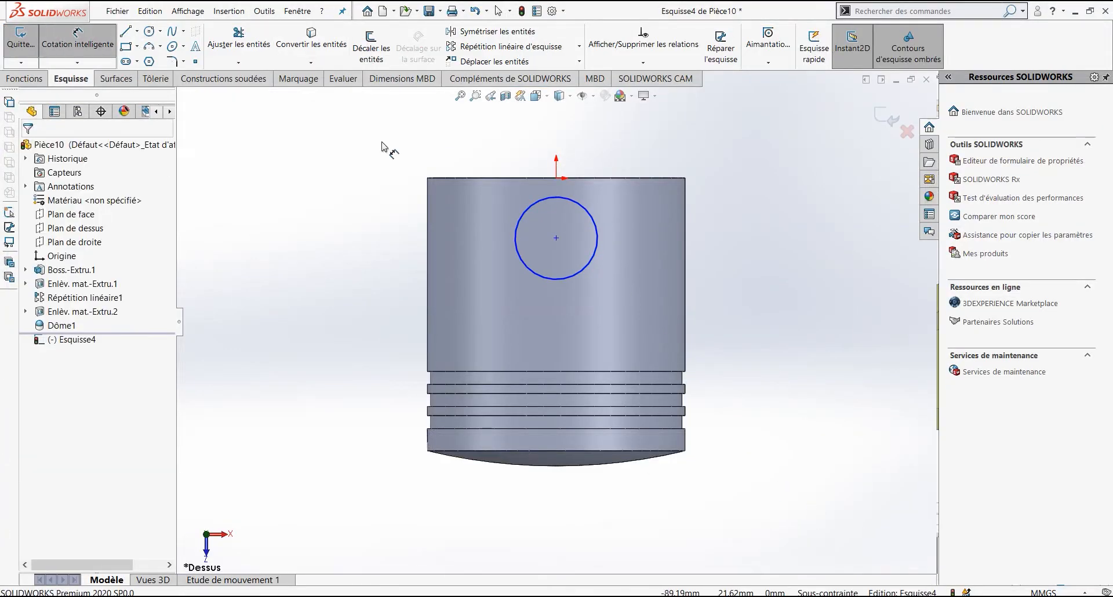
pyautogui.click(556, 237)
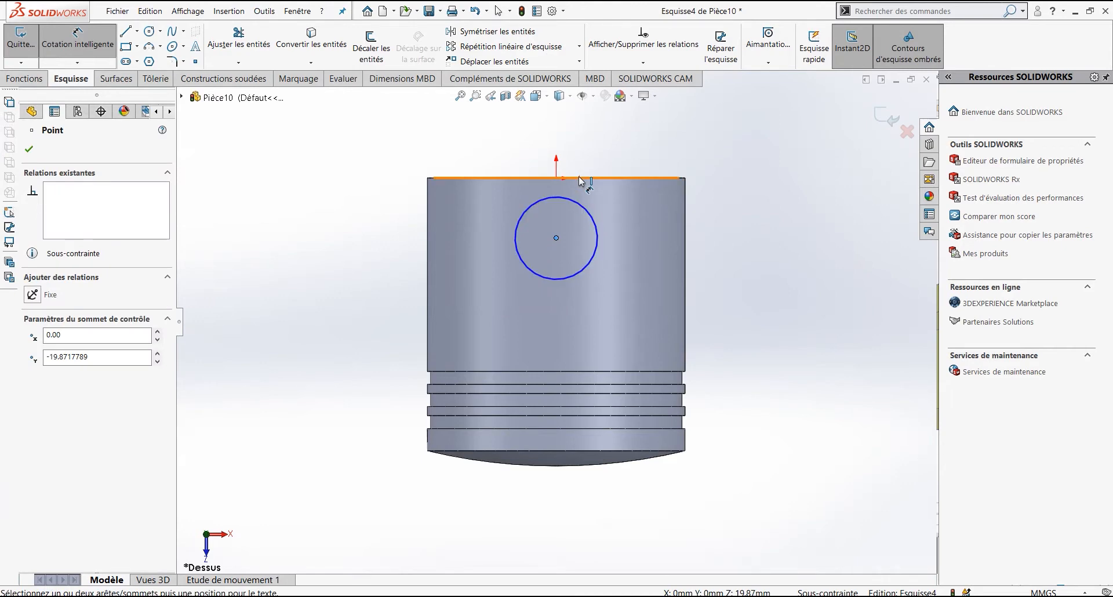
pyautogui.click(580, 179)
pyautogui.click(290, 205)
pyautogui.write('27')
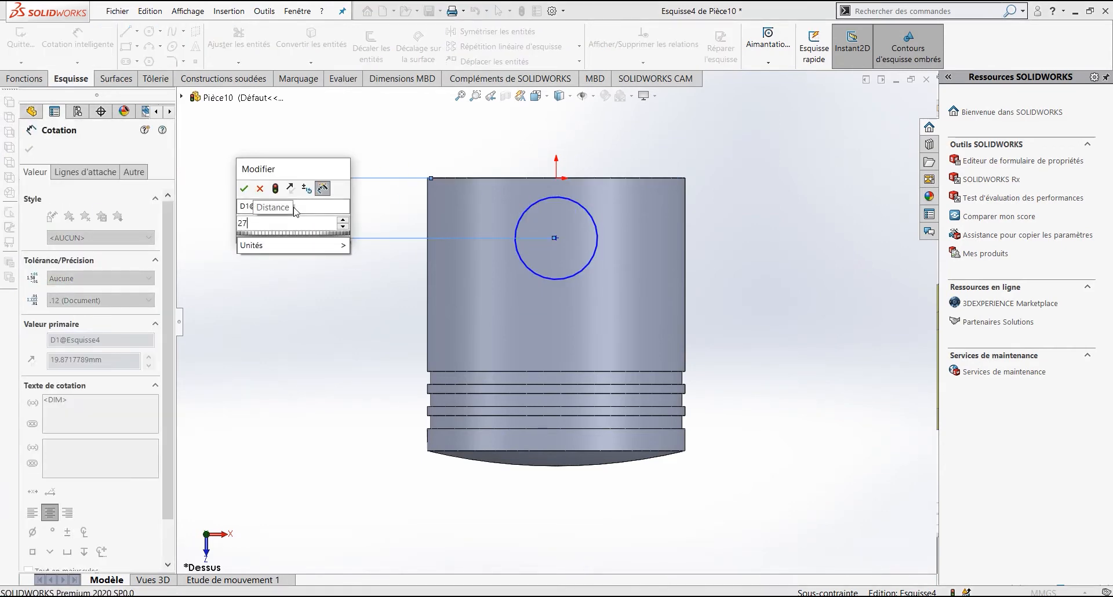
pyautogui.press('Return')
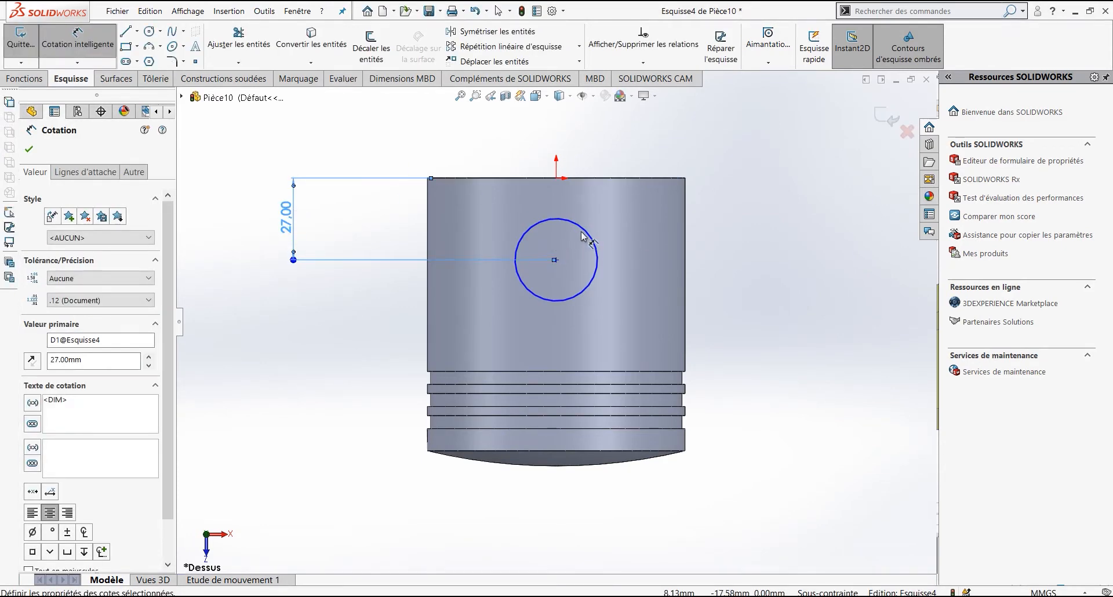
# Dimension the circle's diameter as 33.8 mm.
pyautogui.click(581, 236)
pyautogui.click(826, 226)
pyautogui.write('3')
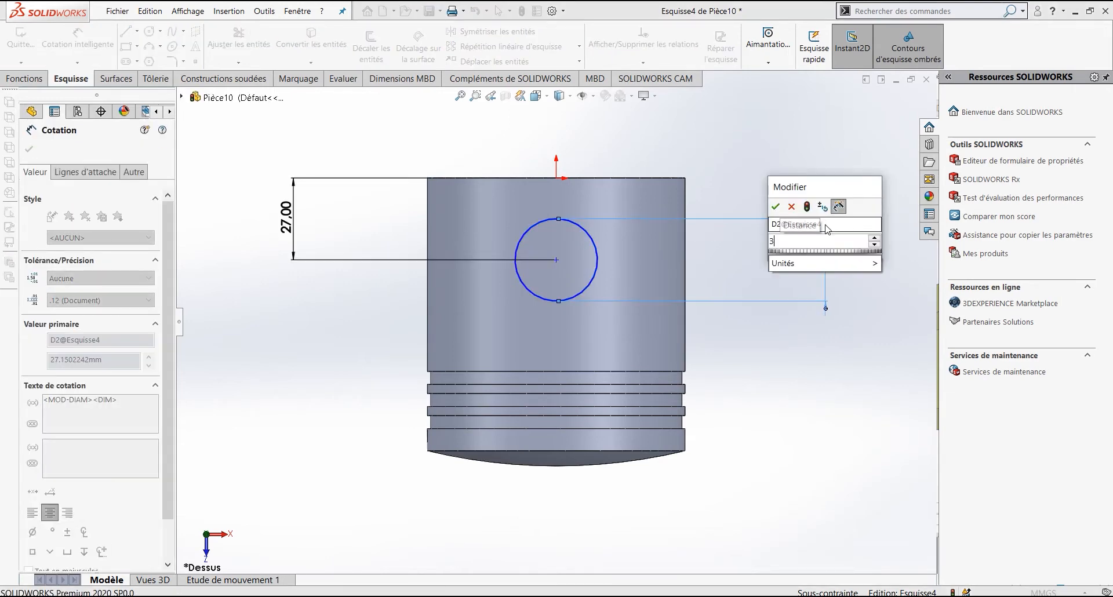
pyautogui.write('3.8')
pyautogui.press('Return')
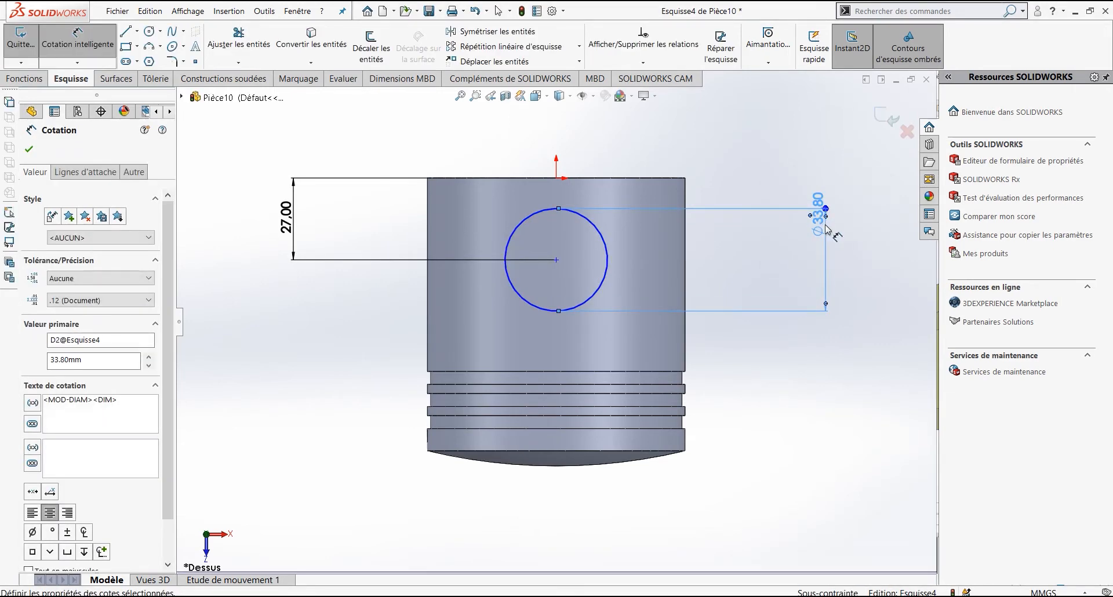
# Cut the pin bore through both piston walls with a blind extruded cut of the circle, 86 mm deep in both directions.
pyautogui.click(41, 79)
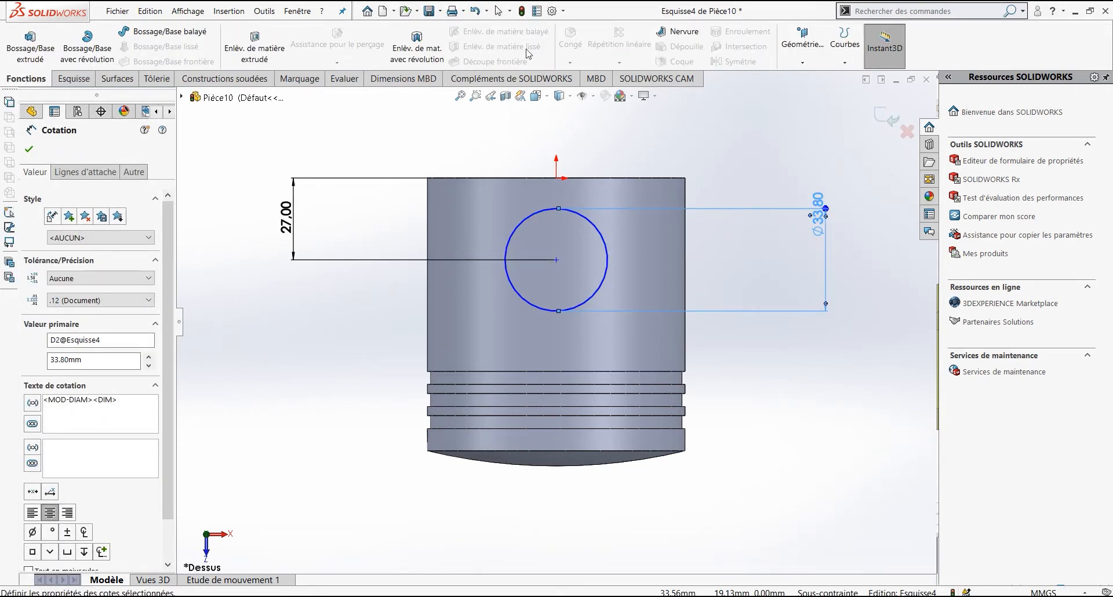
pyautogui.click(254, 47)
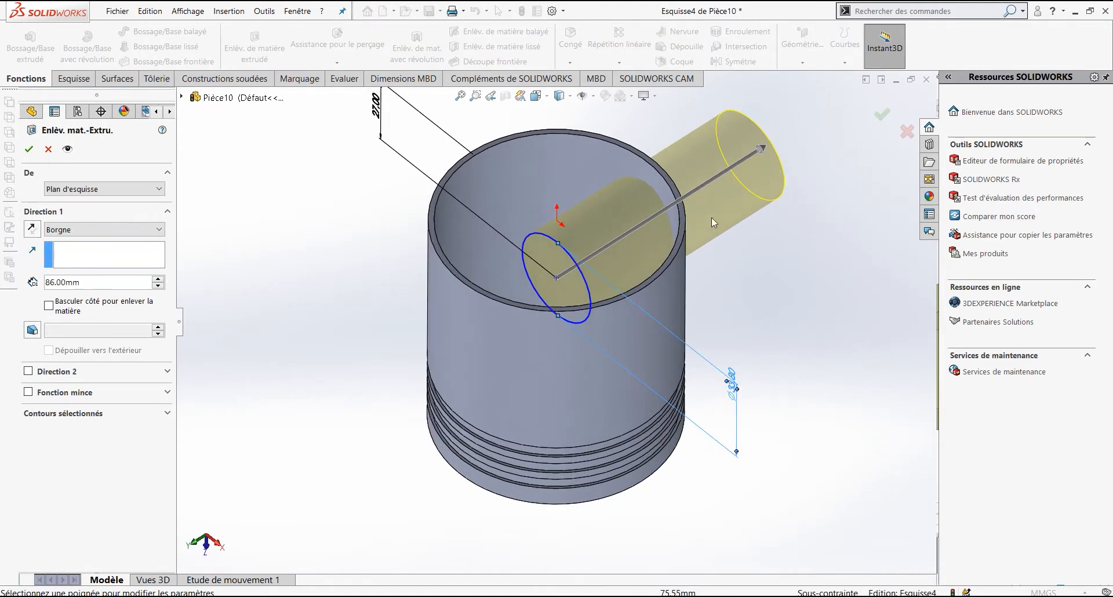
pyautogui.moveTo(713, 222); pyautogui.dragTo(659, 255, button='middle')
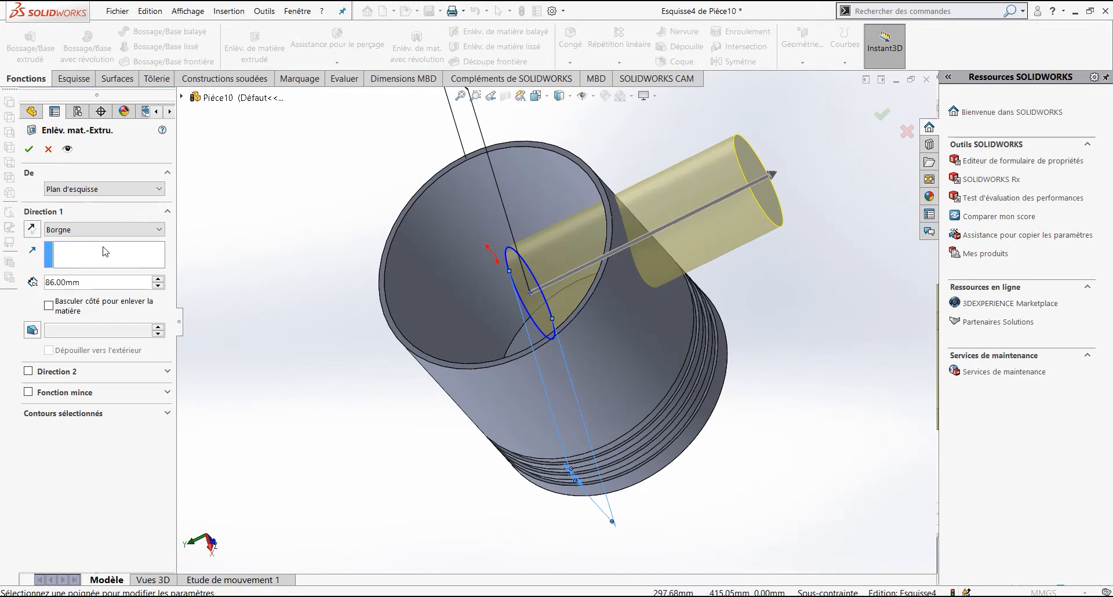
pyautogui.click(116, 230)
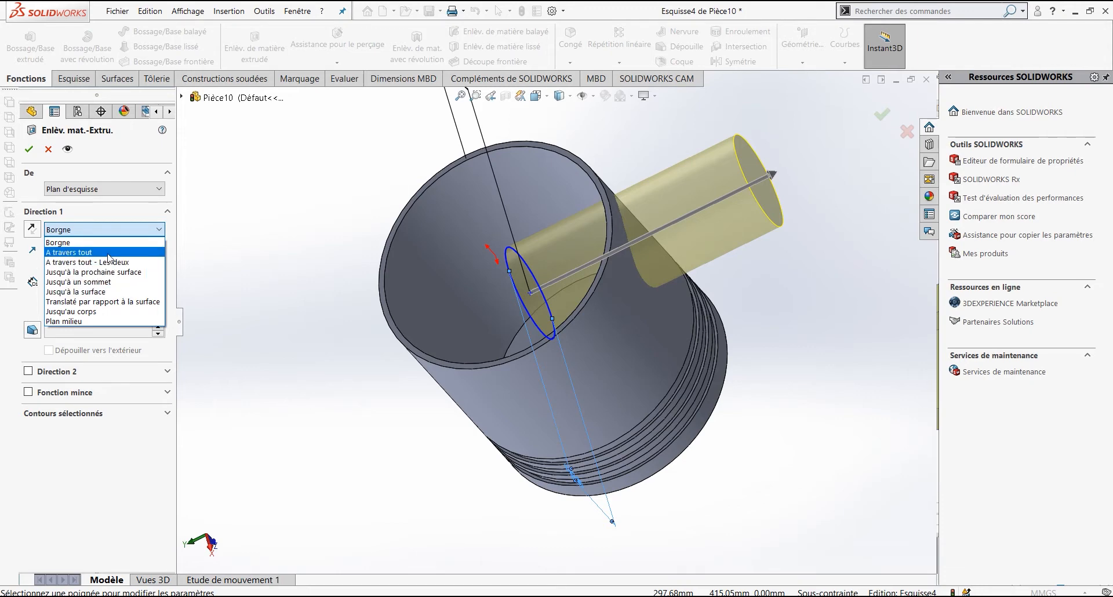
pyautogui.click(110, 216)
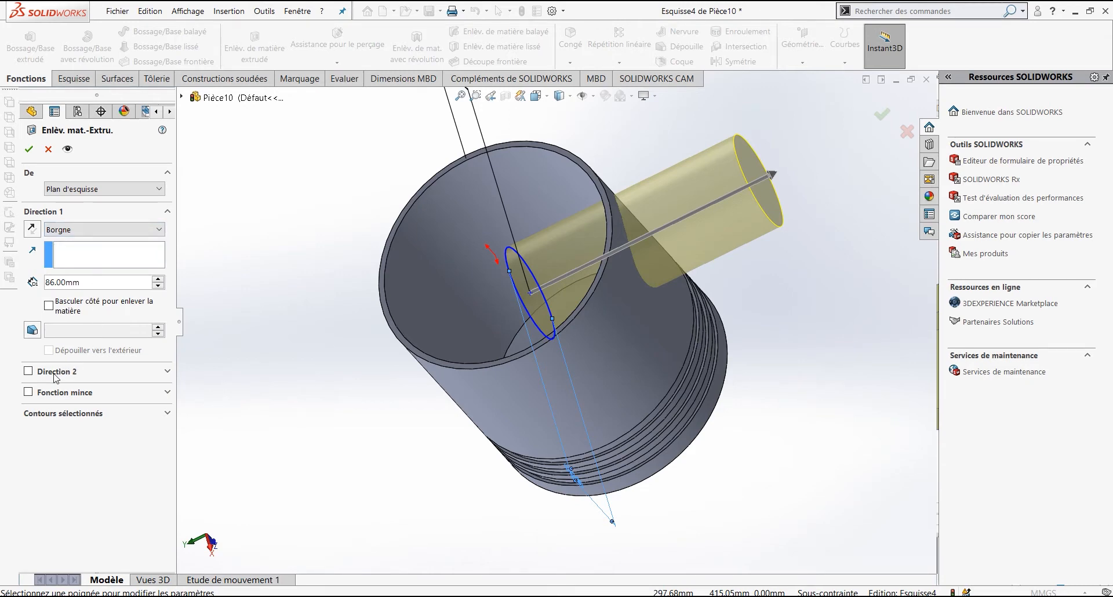
pyautogui.click(29, 371)
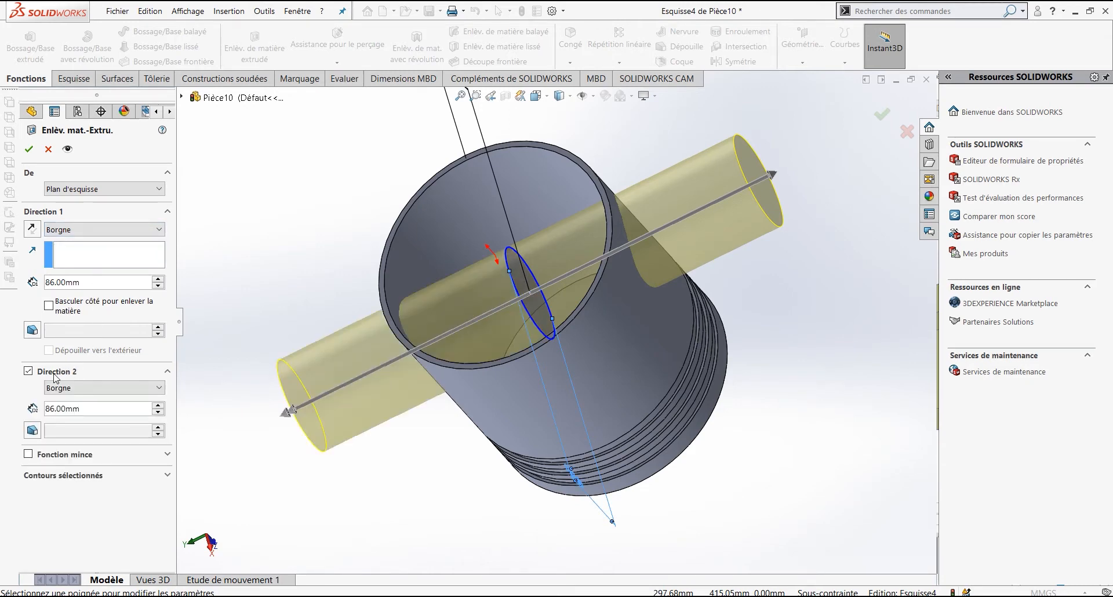
pyautogui.moveTo(574, 261); pyautogui.dragTo(506, 297, button='middle')
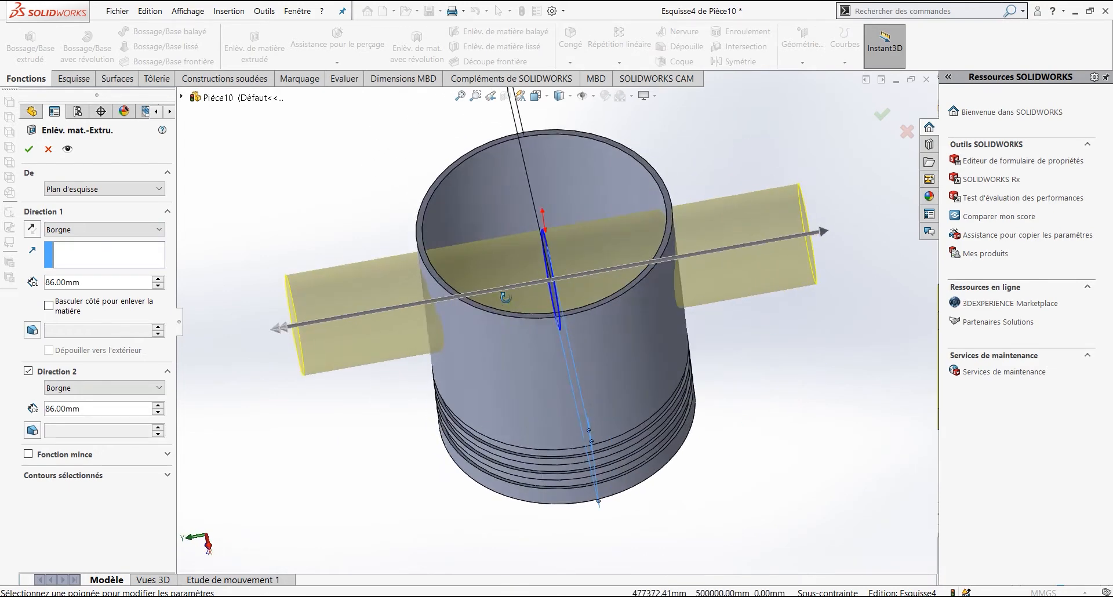
pyautogui.click(28, 149)
# Examine the pin holes from the piston's open end and switch to Paint to consult the piston views on the reference drawing.
pyautogui.moveTo(542, 394); pyautogui.dragTo(480, 358, button='middle')
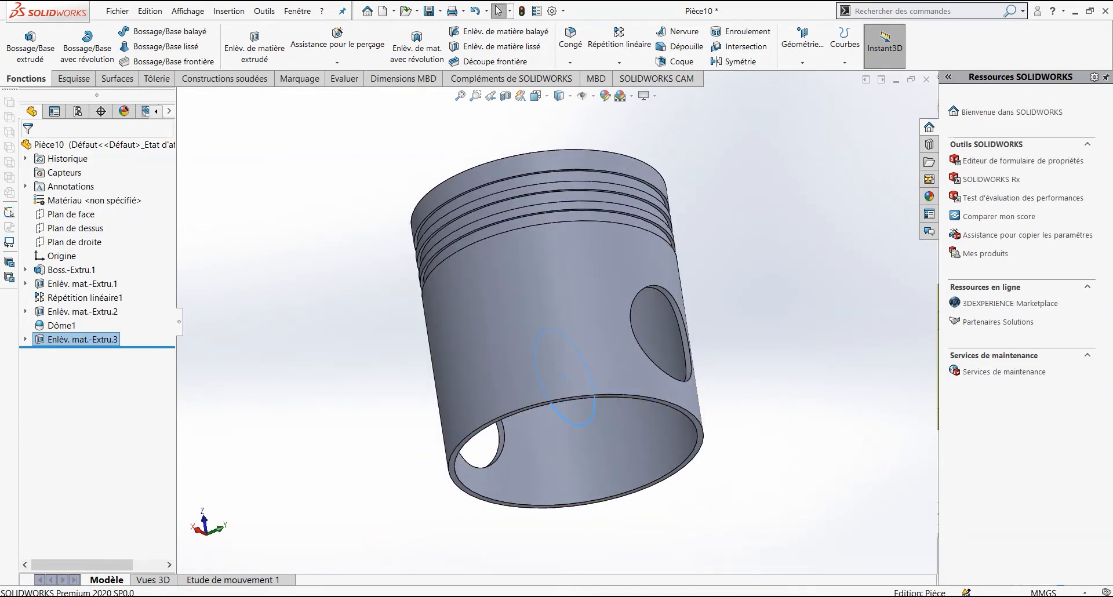
pyautogui.click(687, 541)
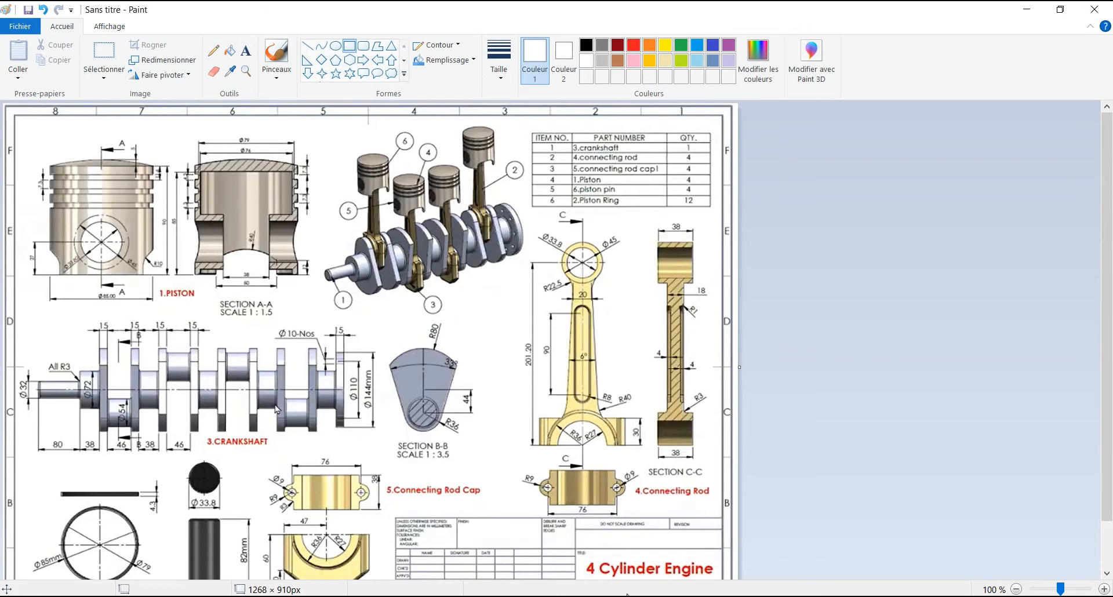
# Switch back to SOLIDWORKS and start a sketch on Plan de droite, seen in the right view.
pyautogui.click(596, 596)
pyautogui.click(904, 542)
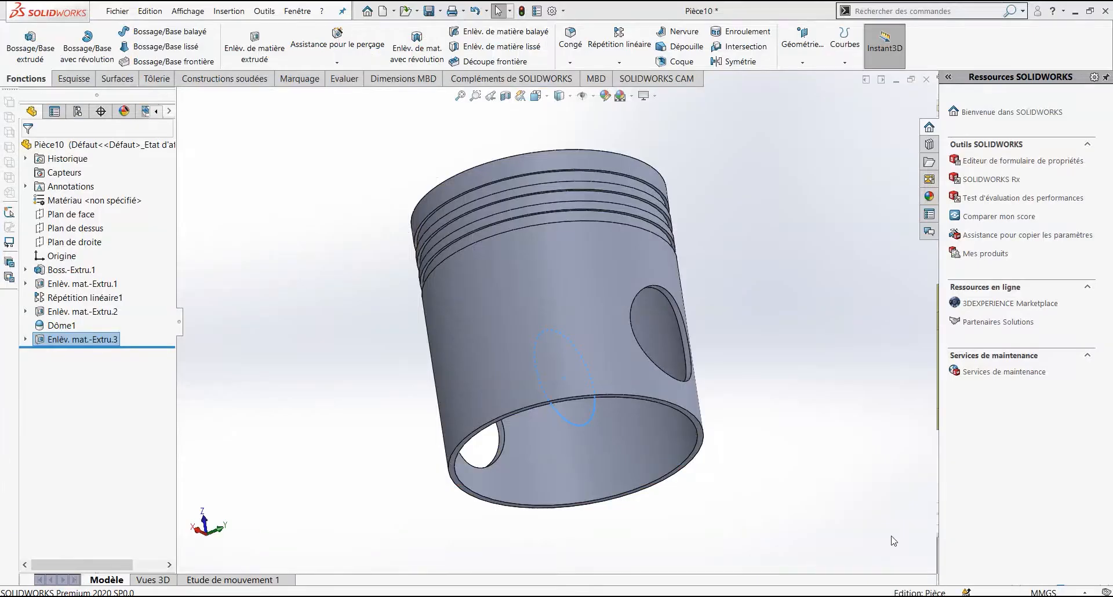
pyautogui.click(76, 227)
pyautogui.moveTo(436, 296); pyautogui.dragTo(629, 246, button='middle')
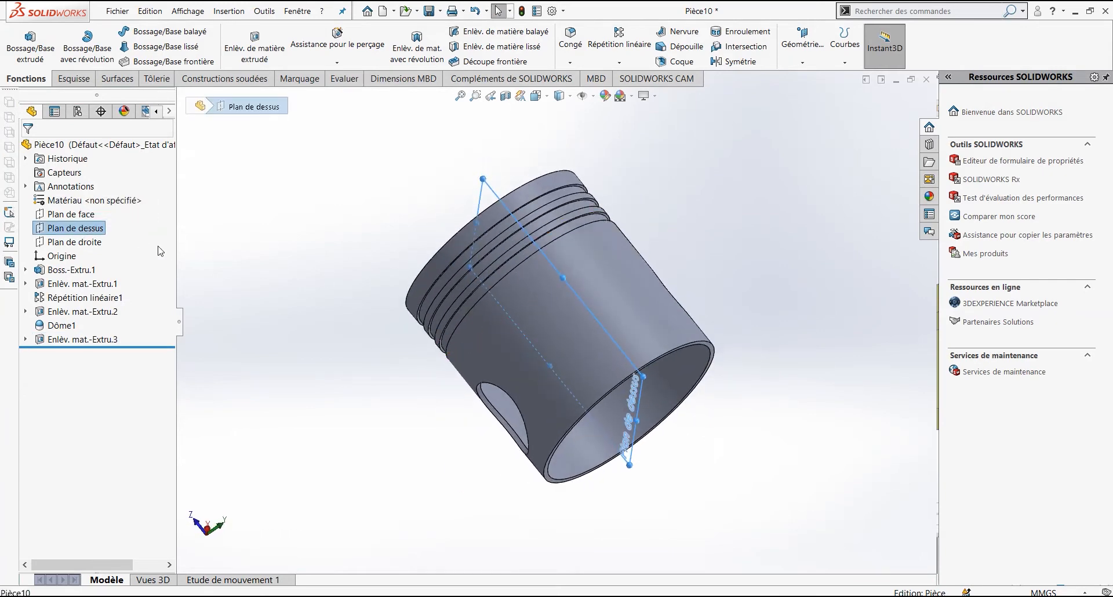
pyautogui.click(85, 246)
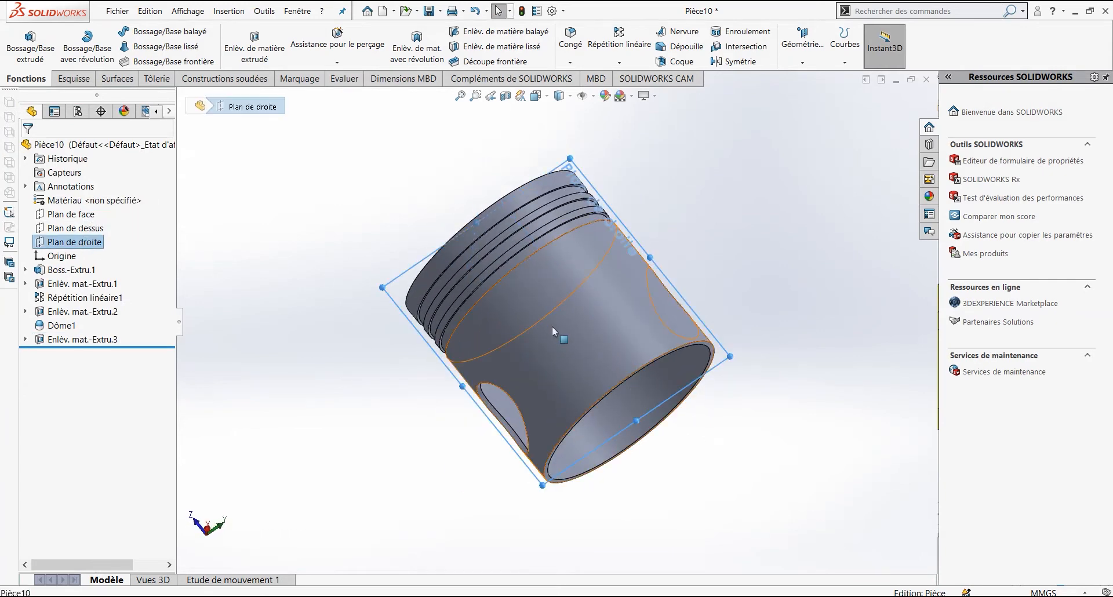
pyautogui.click(536, 96)
pyautogui.click(603, 165)
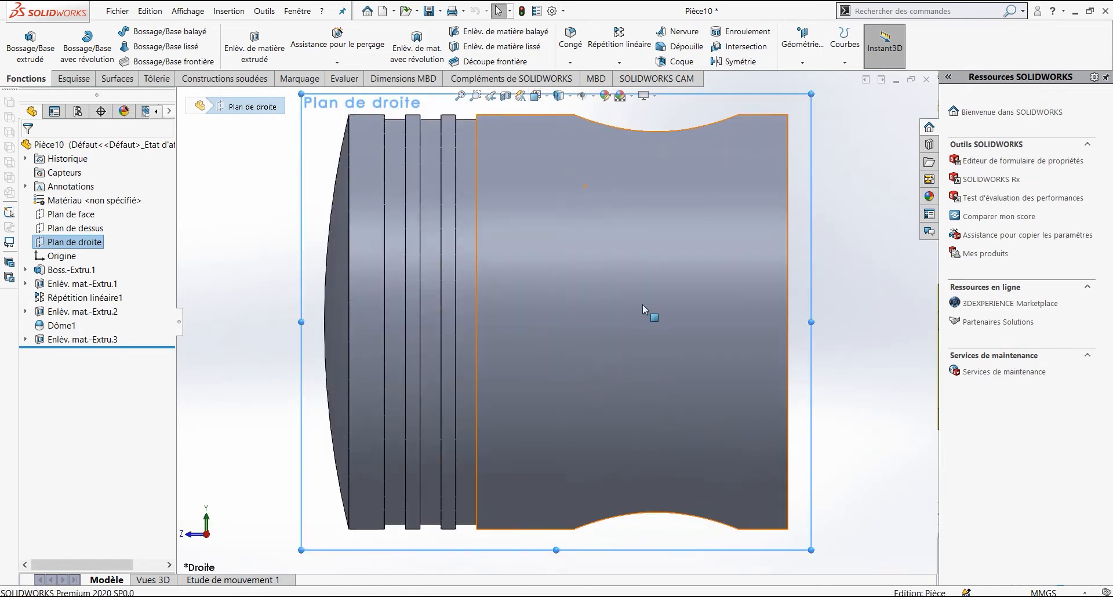
pyautogui.click(71, 79)
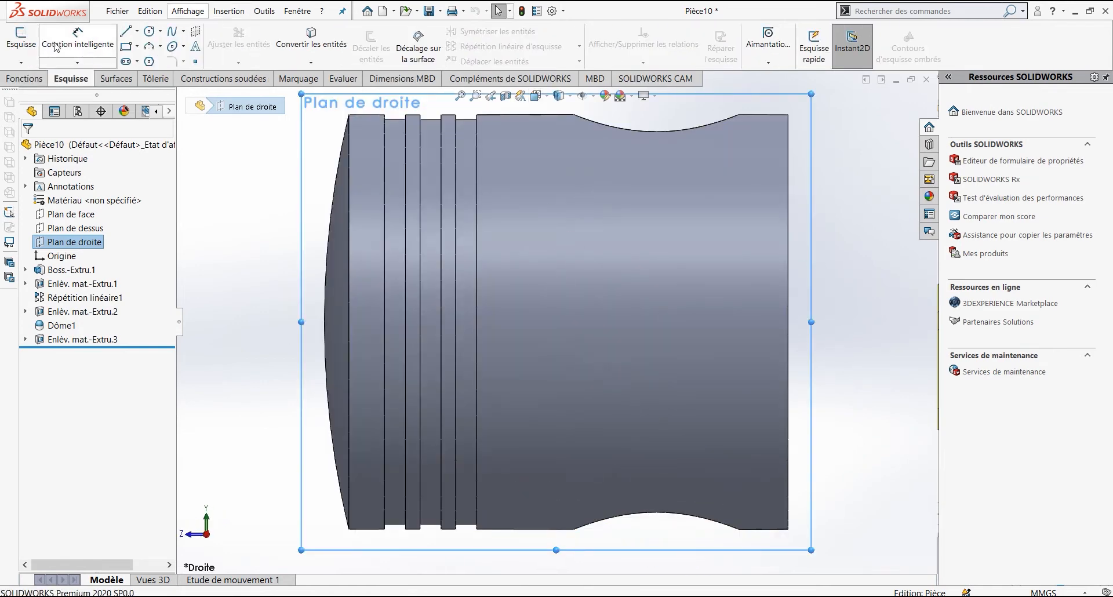
pyautogui.click(22, 42)
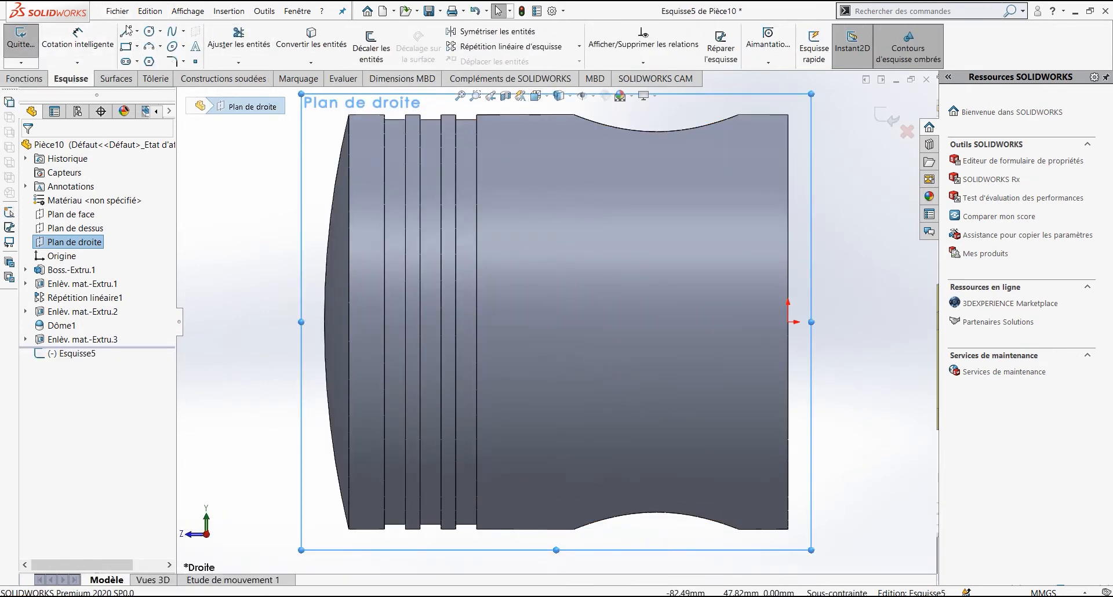
# Sketch a three-sided outline inward from the piston's open edge, with horizontal sides about 18 mm long joined by a vertical line about 32 mm.
pyautogui.press('l')
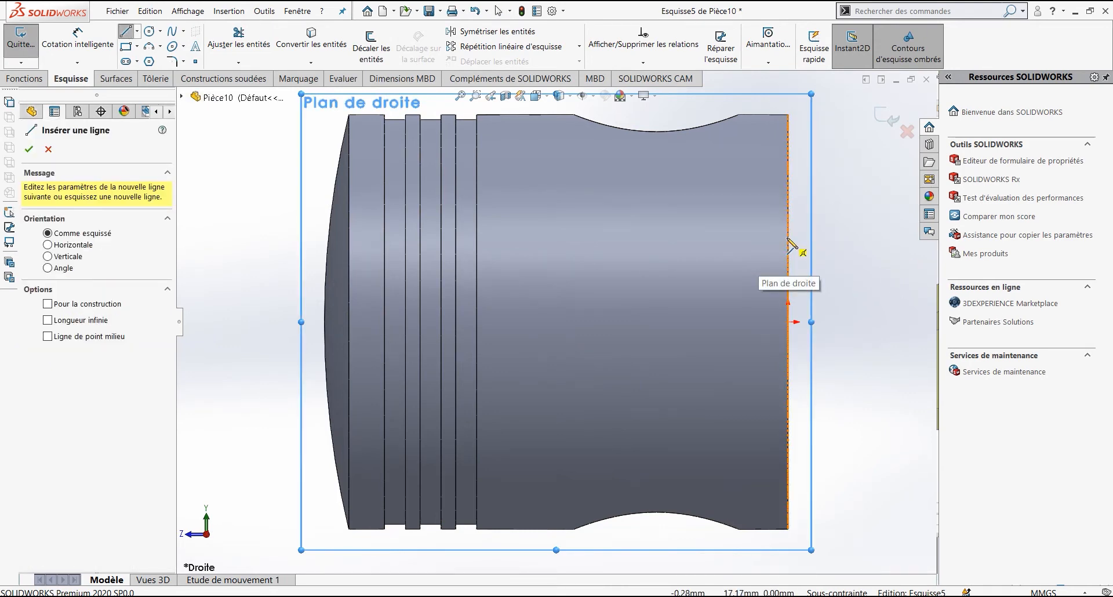
pyautogui.click(789, 238)
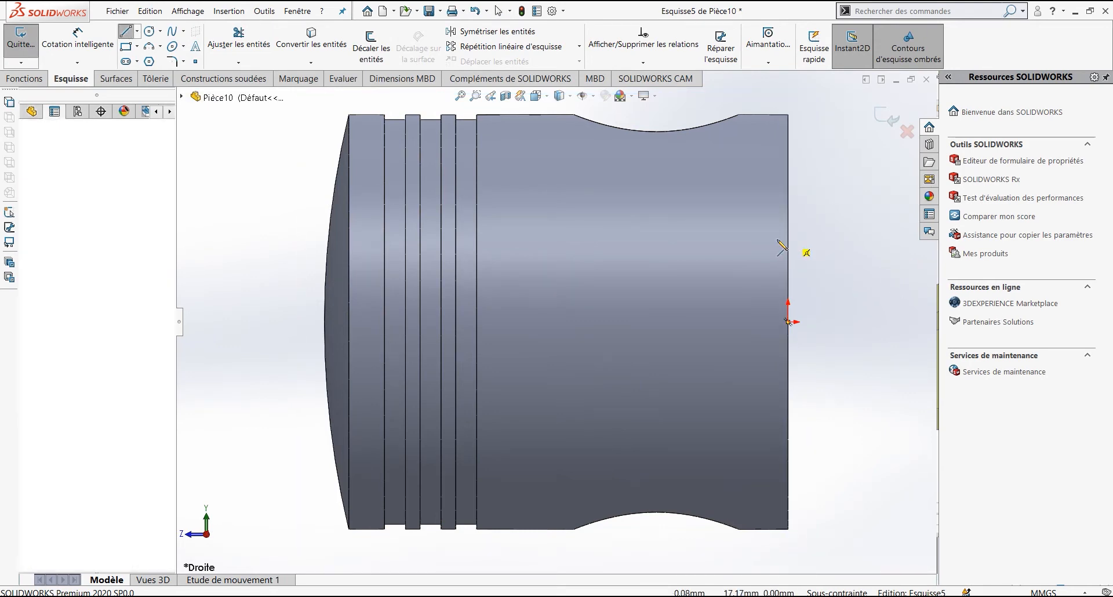
pyautogui.click(702, 239)
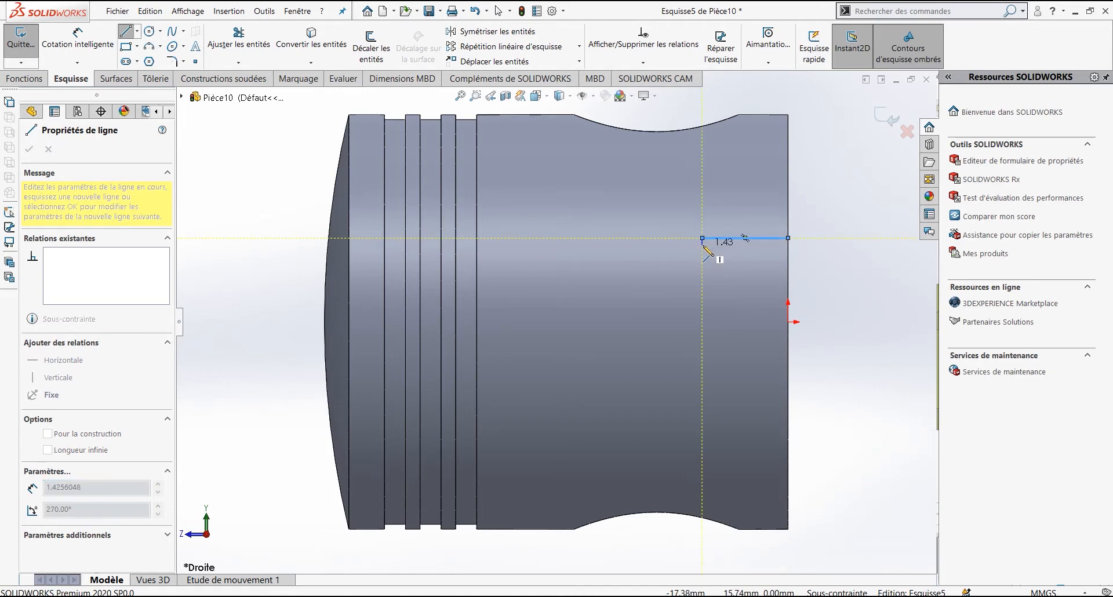
pyautogui.click(702, 396)
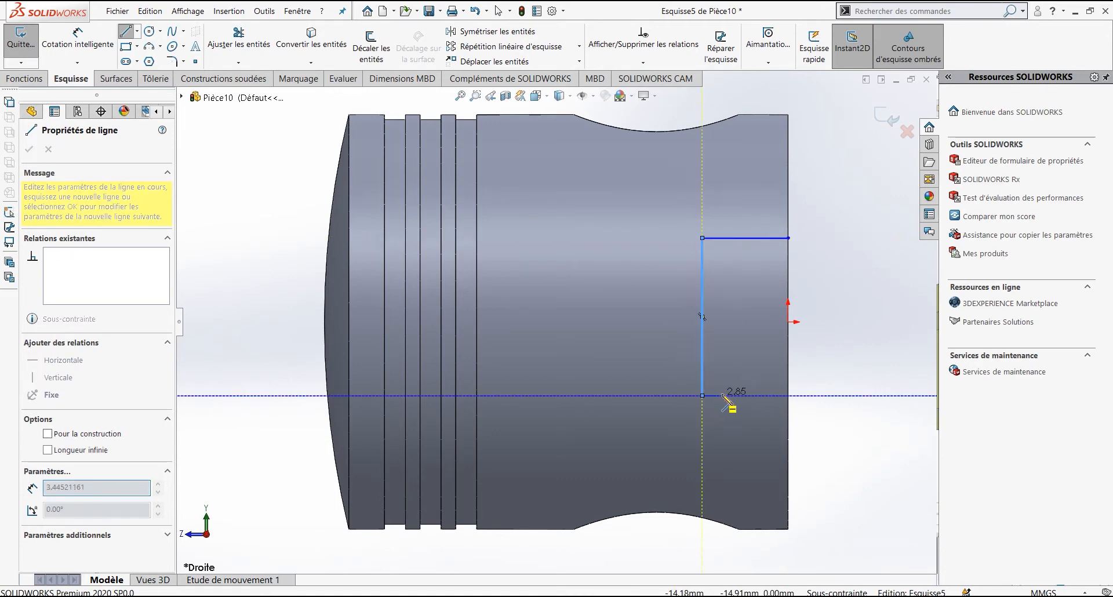
pyautogui.click(791, 397)
pyautogui.press('Escape')
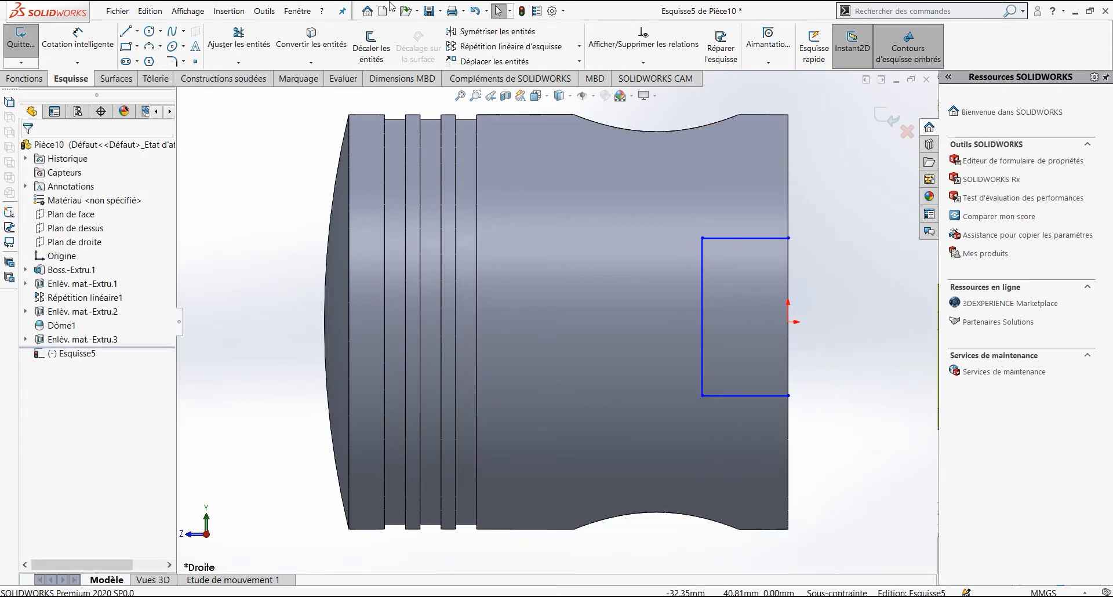
# Trim away the vertical line and join the inner ends of the horizontal lines with a 3-point arc of about 24 mm radius.
pyautogui.click(241, 42)
pyautogui.moveTo(735, 335); pyautogui.dragTo(638, 296)
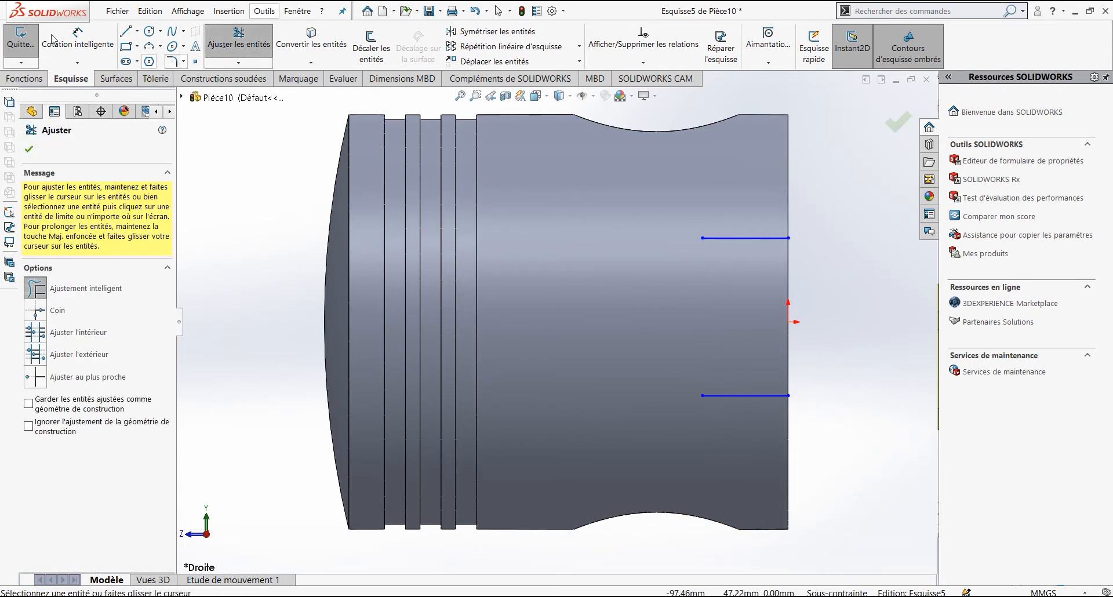
pyautogui.click(150, 50)
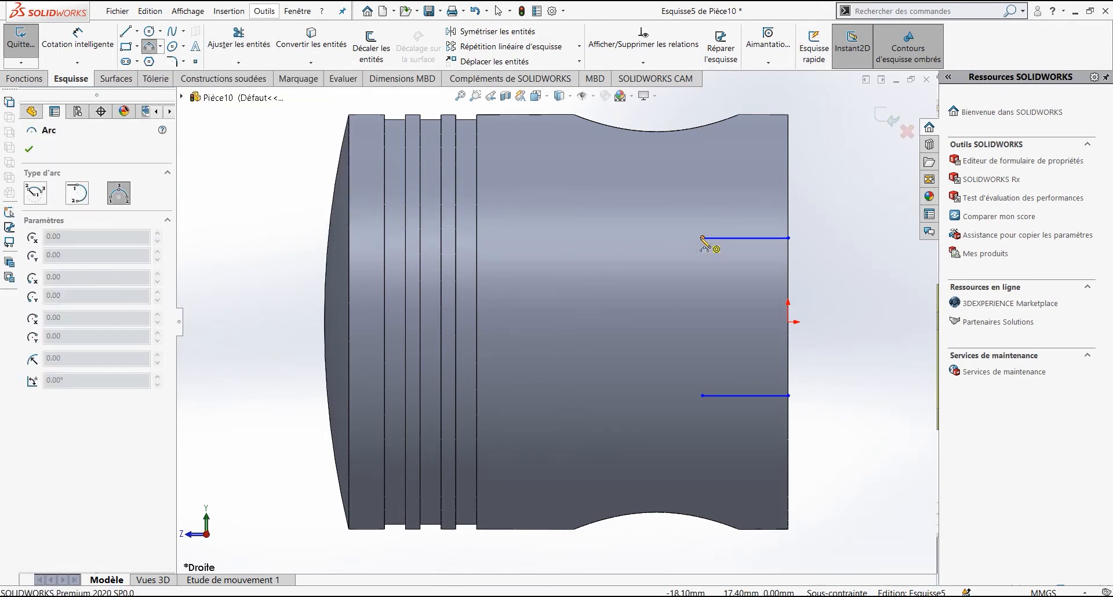
pyautogui.click(702, 237)
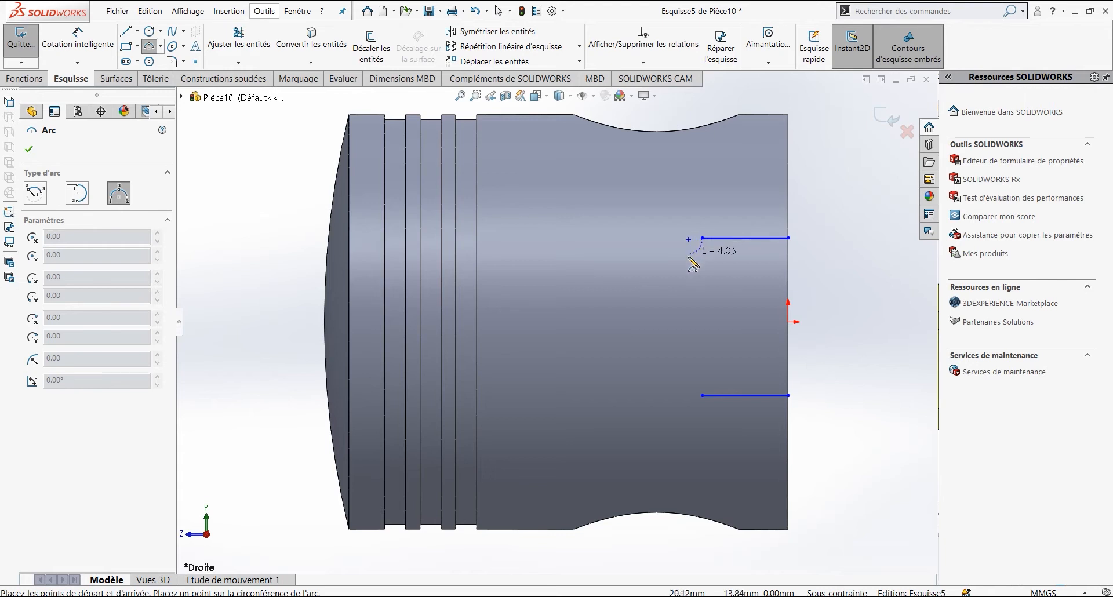
pyautogui.click(700, 396)
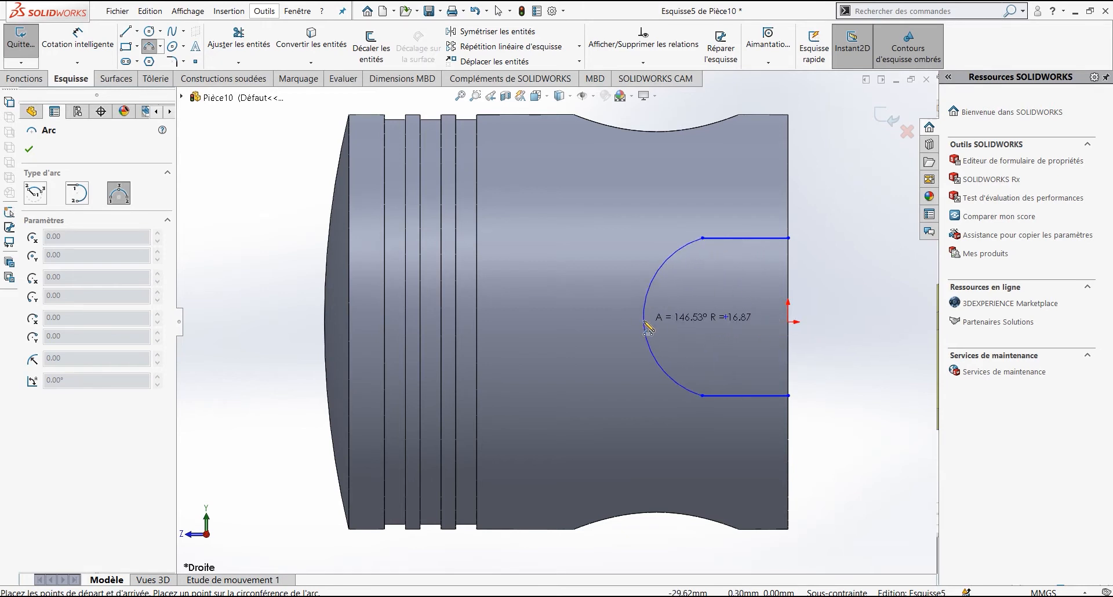
pyautogui.click(672, 326)
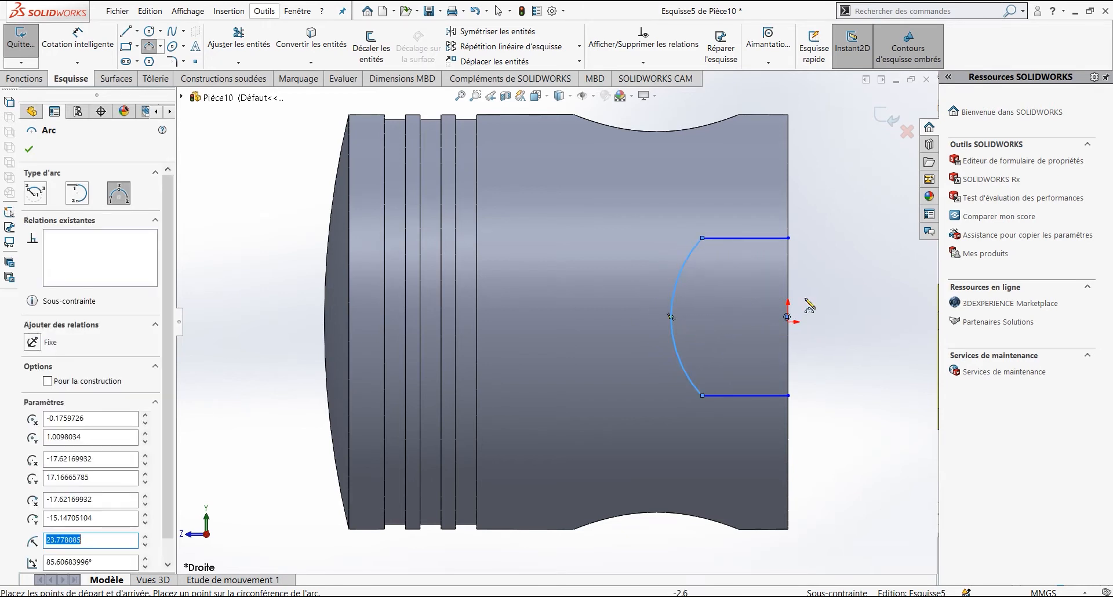
# Draw a horizontal centerline about 24 mm long from the arc's midpoint to the arc's centre at the piston's open edge.
pyautogui.press('z')
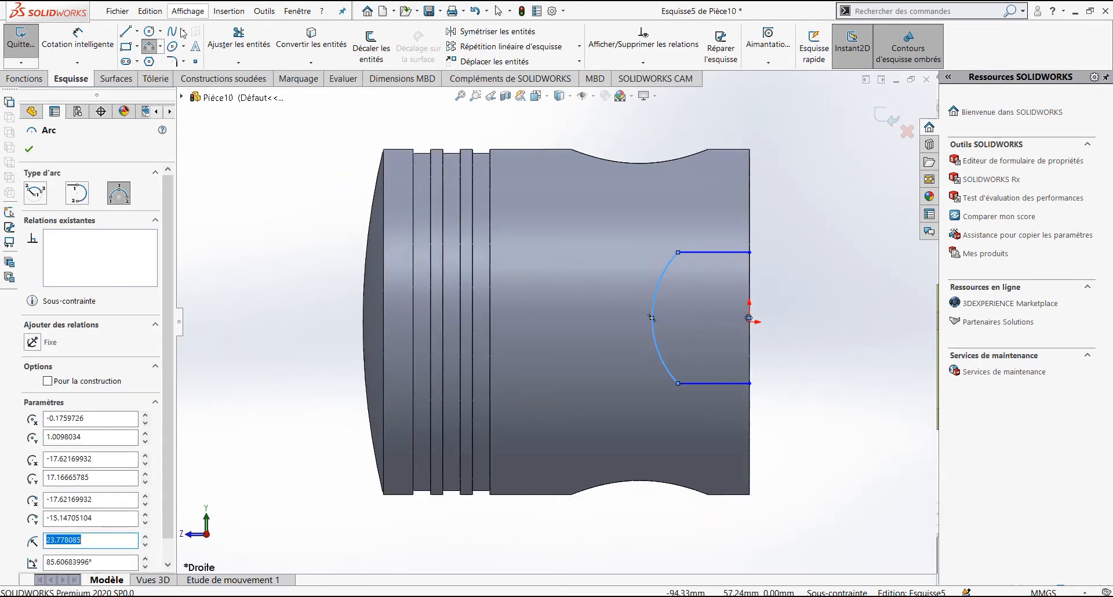
pyautogui.click(137, 32)
pyautogui.click(151, 61)
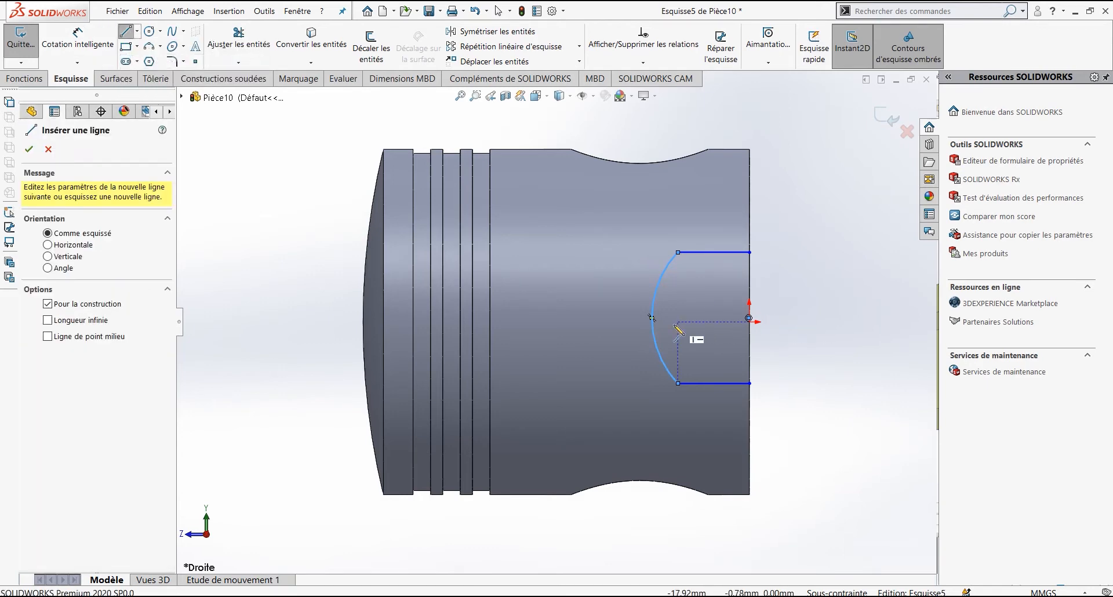
pyautogui.click(652, 318)
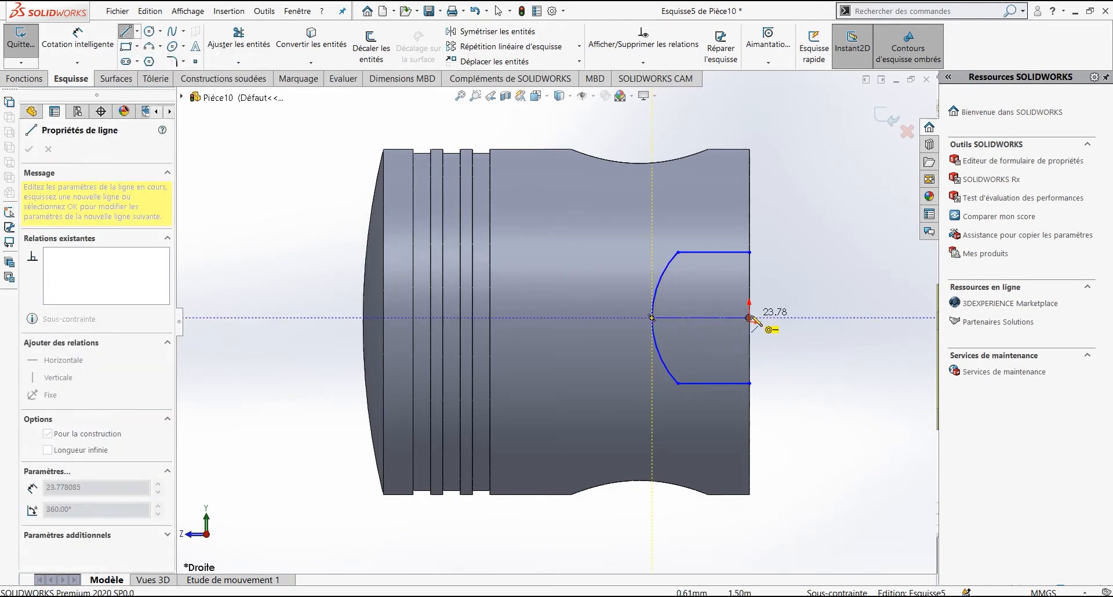
pyautogui.click(750, 318)
pyautogui.press('Escape')
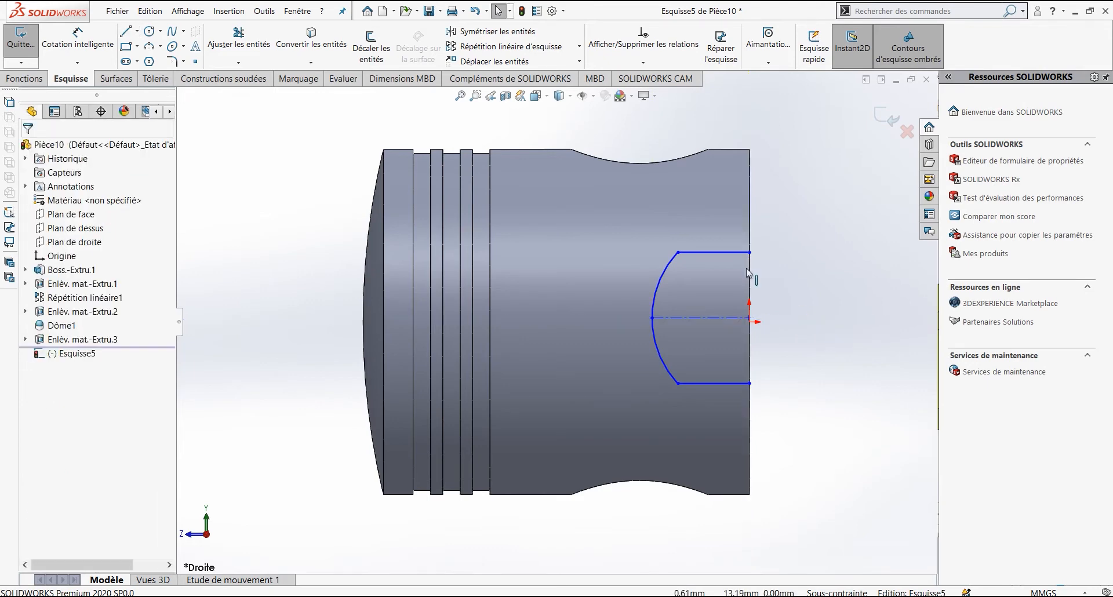
# Make the two horizontal lines symmetric about the centerline.
pyautogui.click(703, 252)
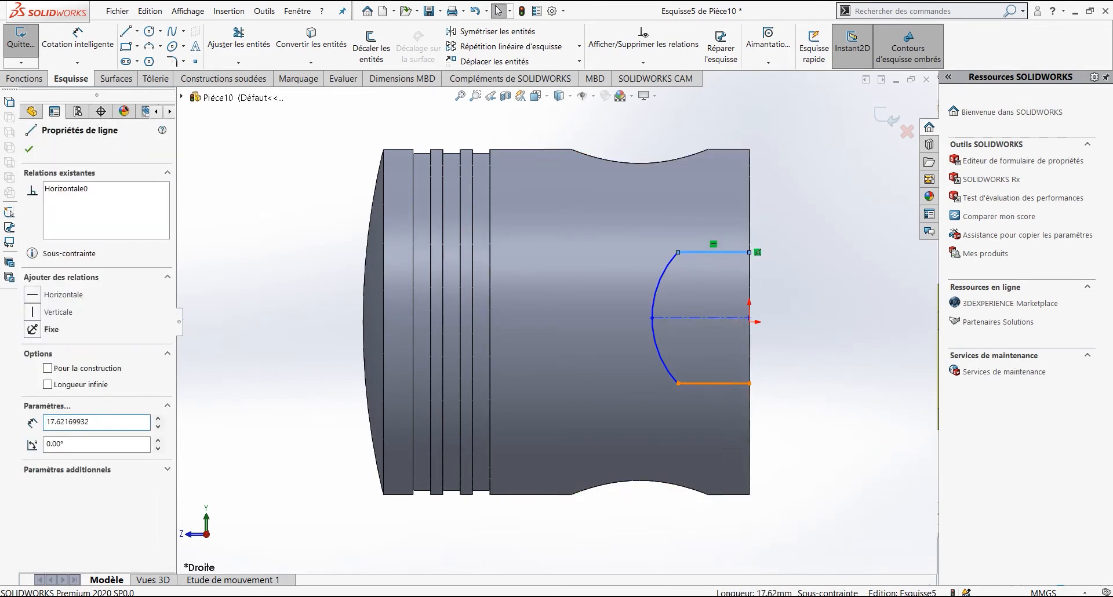
pyautogui.click(715, 383)
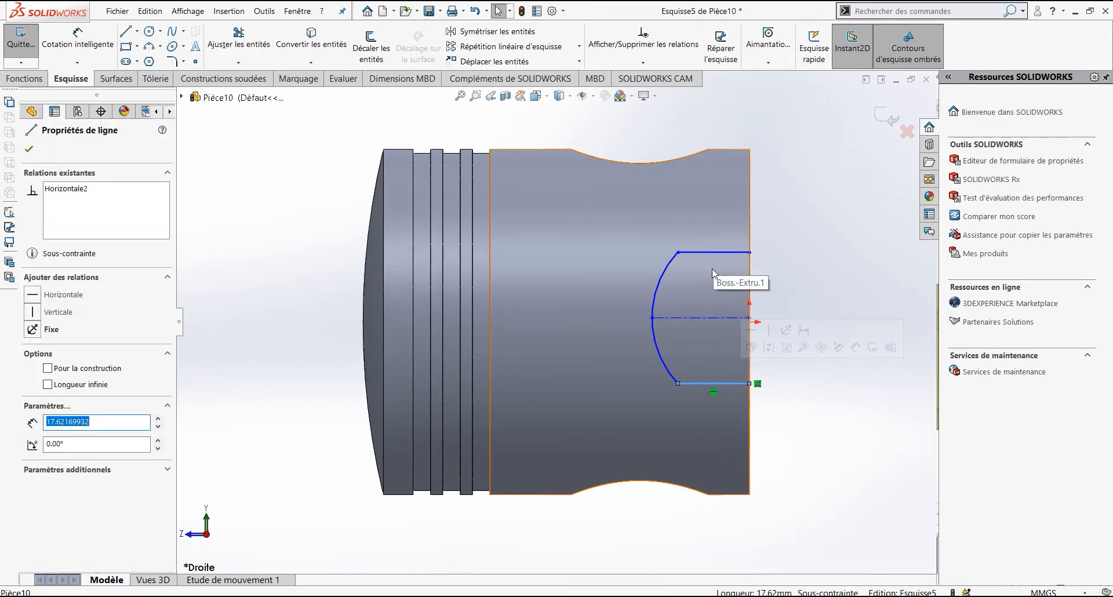
pyautogui.keyDown('ctrl'); pyautogui.click(716, 253); pyautogui.keyUp('ctrl')
pyautogui.keyDown('ctrl'); pyautogui.click(718, 317); pyautogui.keyUp('ctrl')
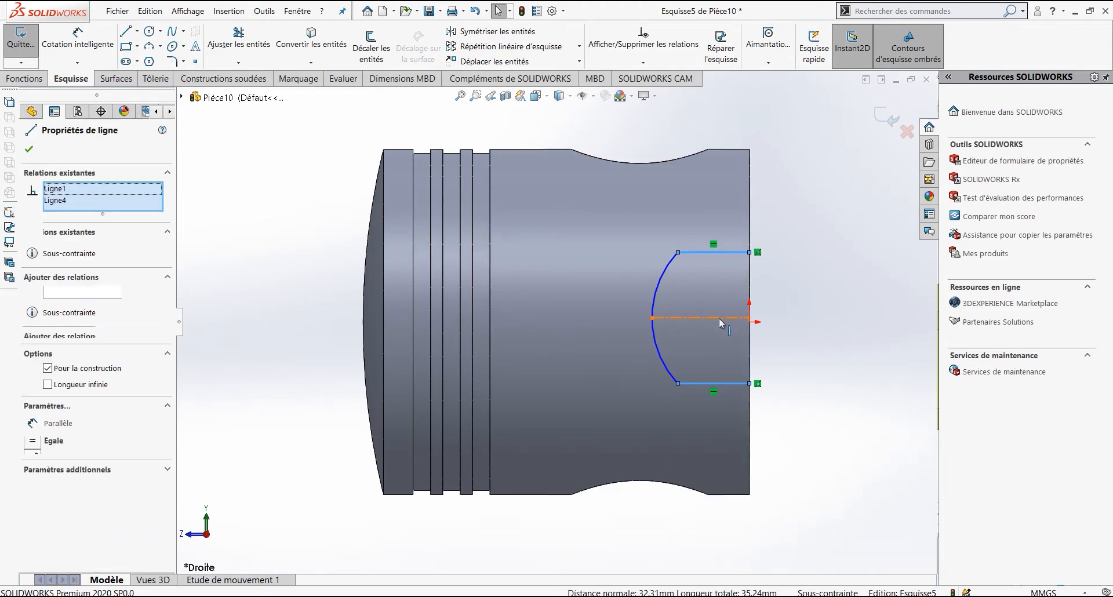
pyautogui.click(33, 453)
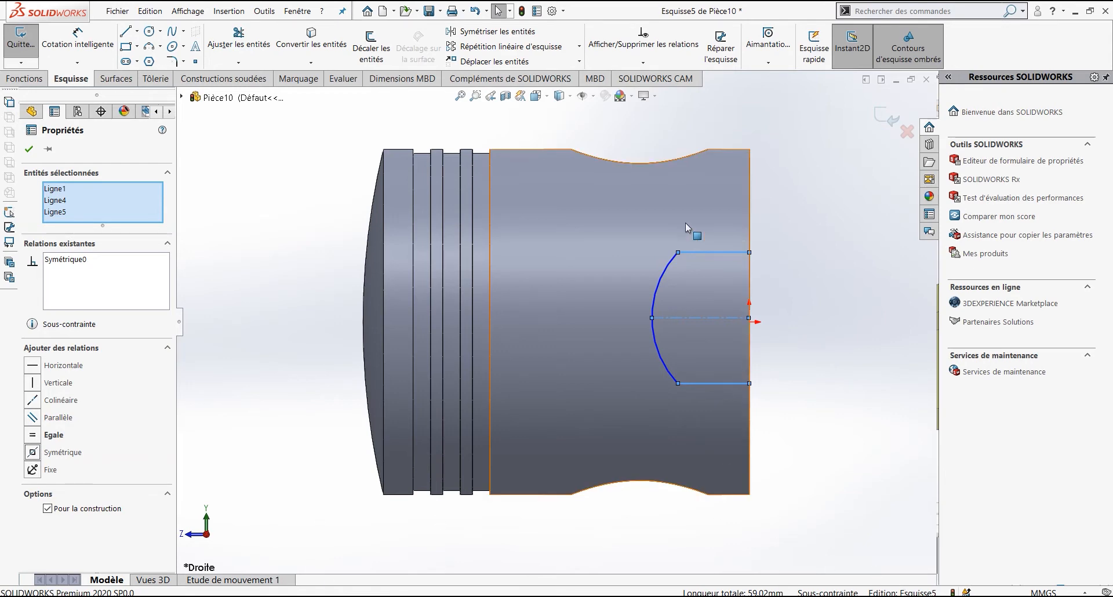
# Dimension the distance between the two horizontal lines as 50 mm.
pyautogui.click(55, 36)
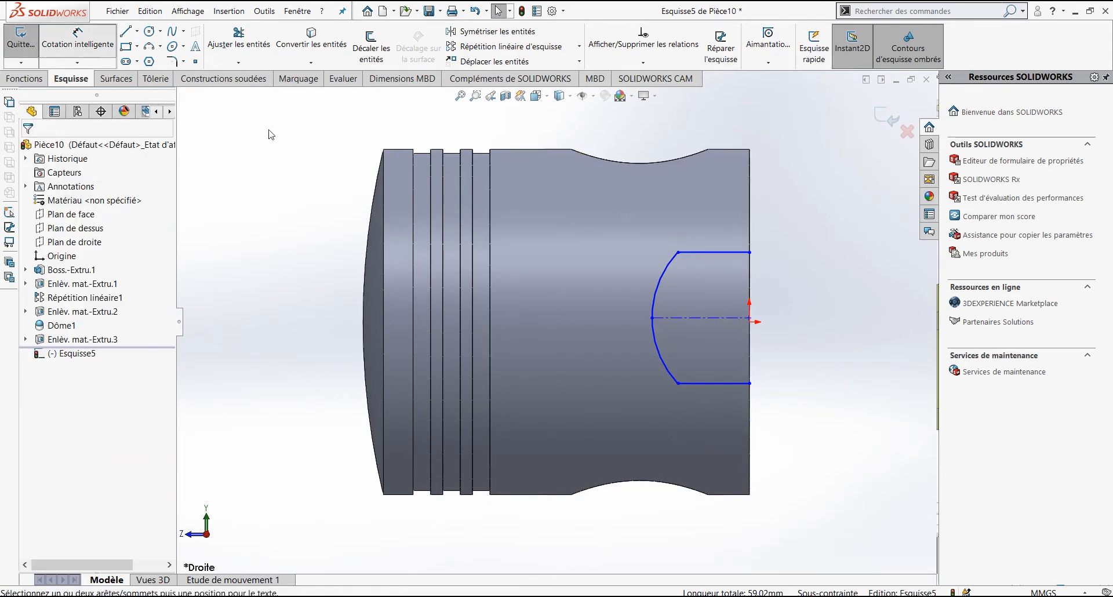
pyautogui.click(733, 253)
pyautogui.click(734, 384)
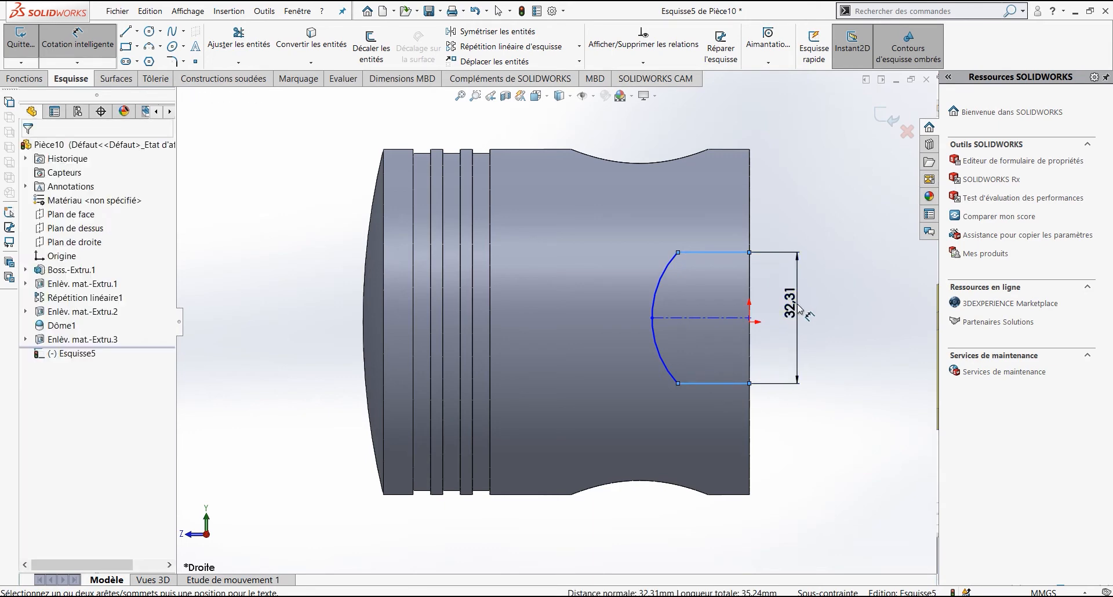
pyautogui.click(796, 313)
pyautogui.write('50')
pyautogui.press('Return')
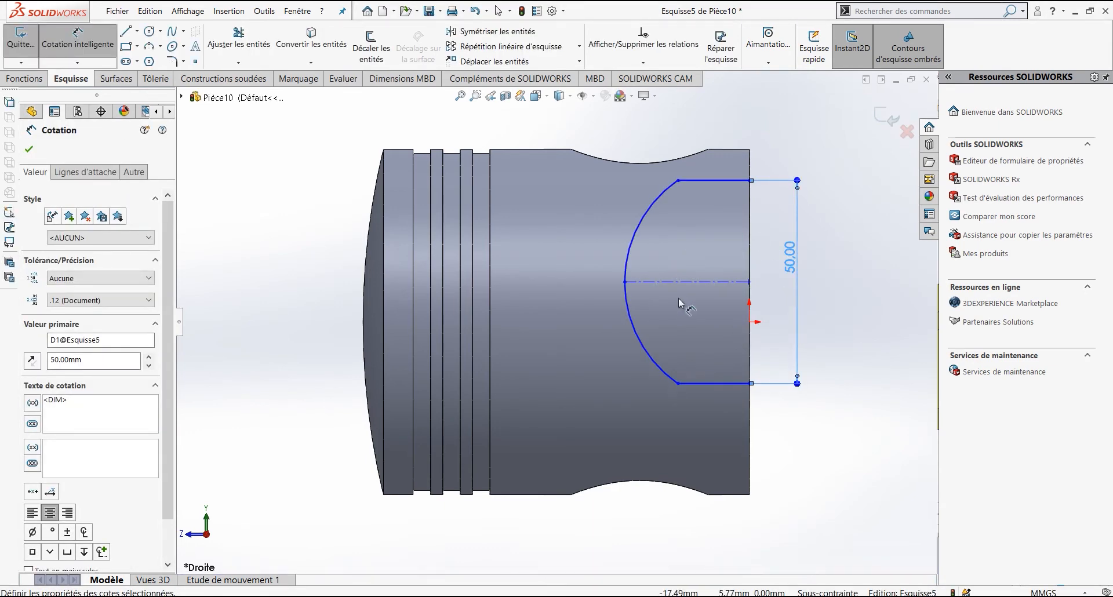
# Make the centerline coincident with the sketch origin to centre the profile on the piston axis.
pyautogui.press('Escape')
pyautogui.click(729, 280)
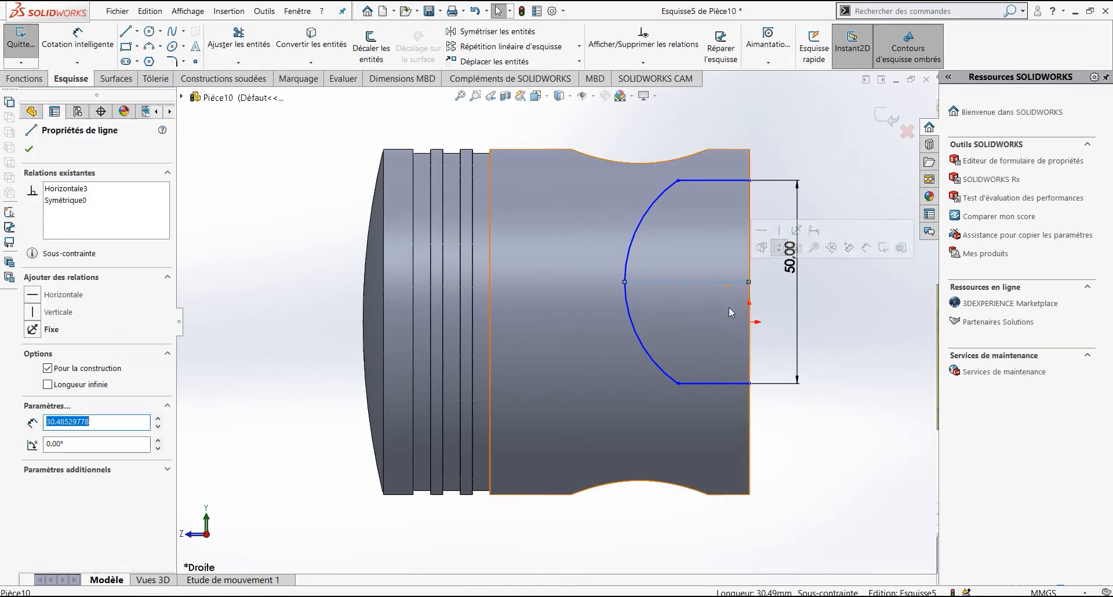
pyautogui.keyDown('ctrl'); pyautogui.click(750, 322); pyautogui.keyUp('ctrl')
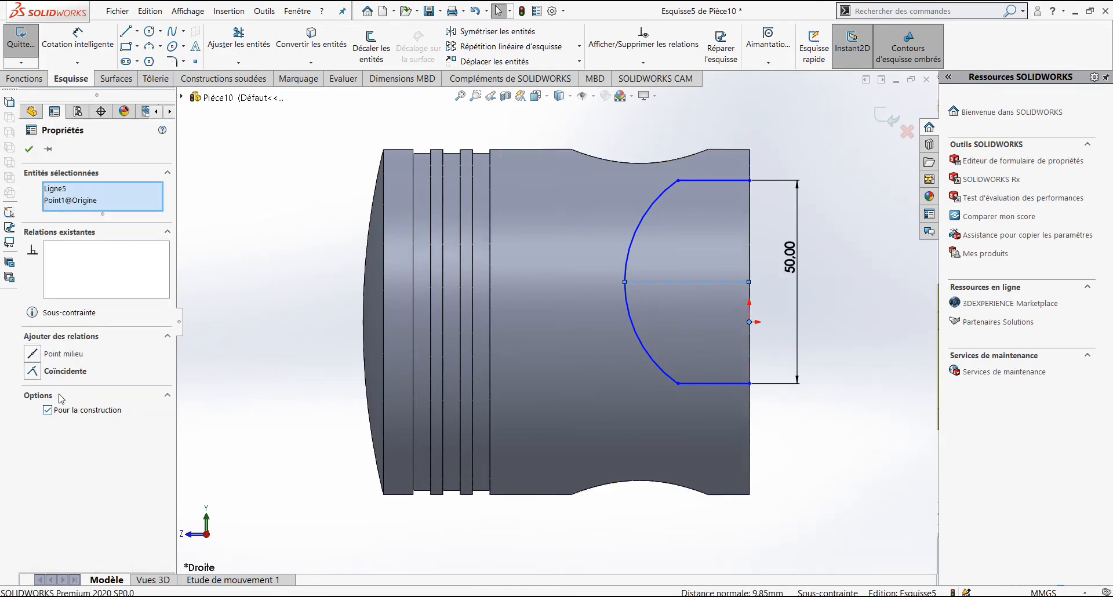
pyautogui.click(35, 371)
pyautogui.click(879, 299)
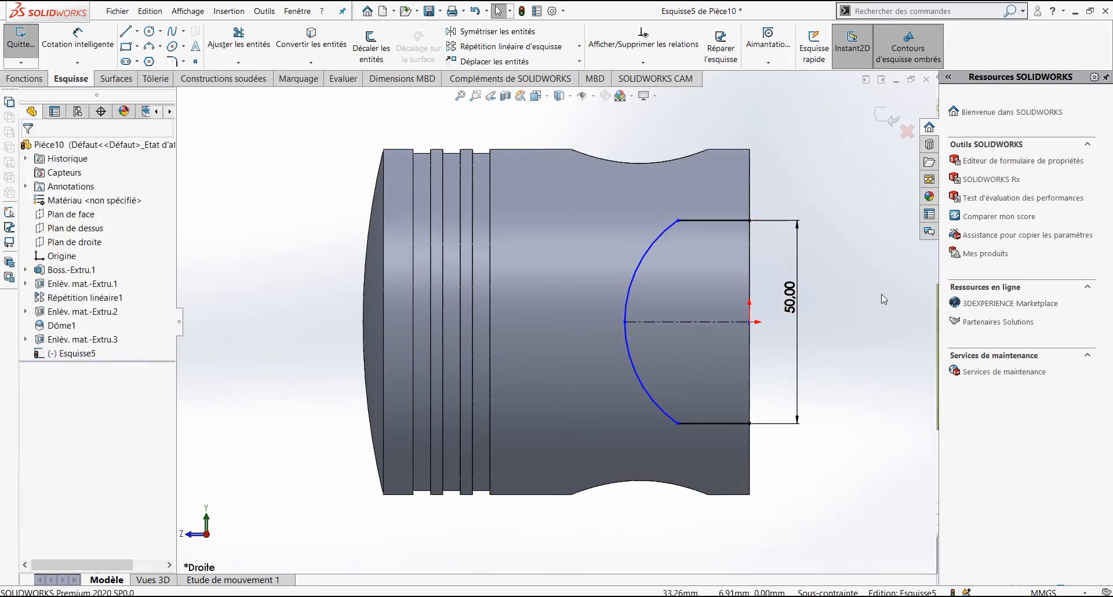
# Consult the reference drawing in Paint and dimension the upper horizontal line's length as 12 mm in the Pièce10 sketch.
pyautogui.hotkey('alt', 'Tab')
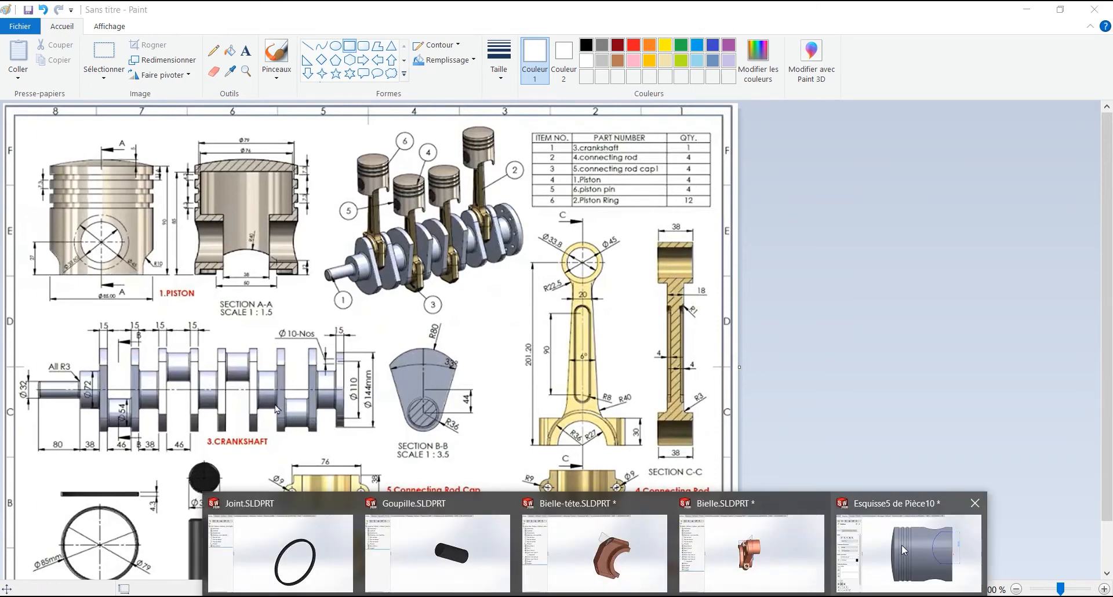
pyautogui.click(910, 547)
pyautogui.click(93, 41)
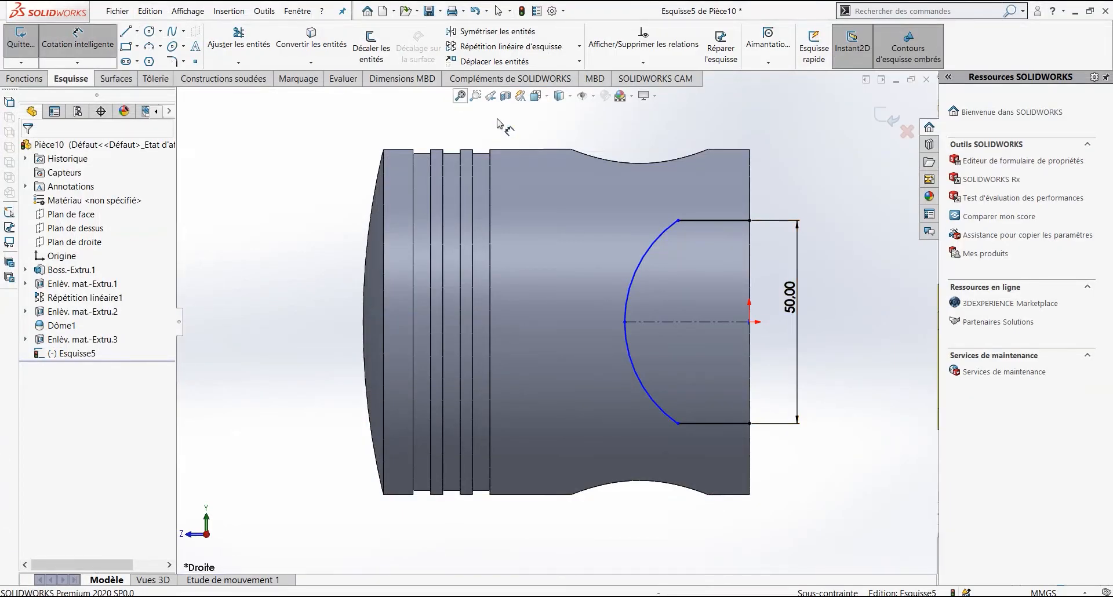
pyautogui.click(732, 223)
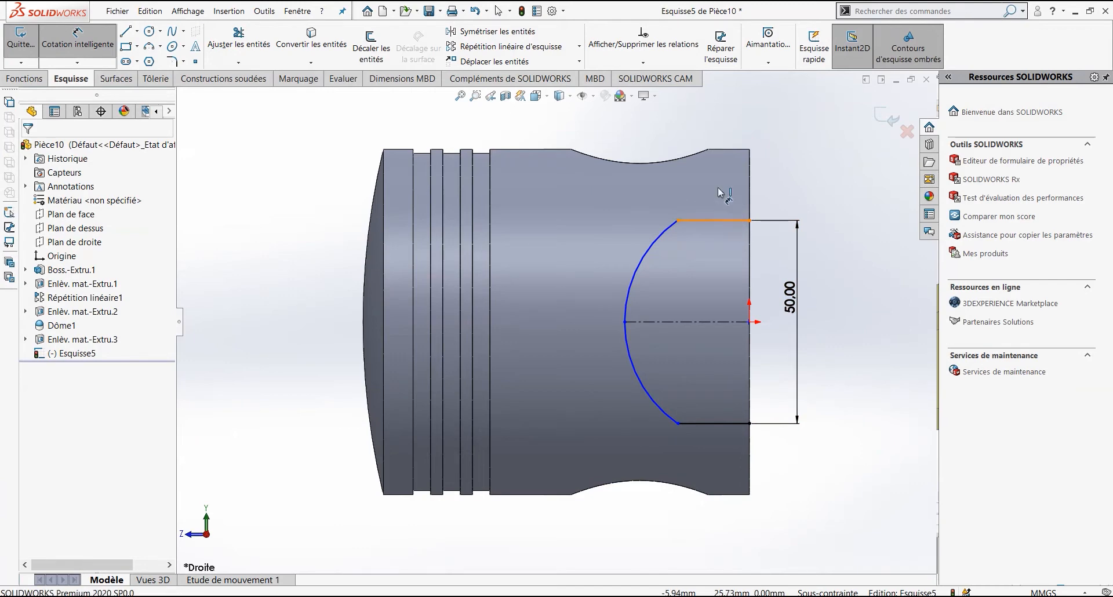
pyautogui.click(704, 123)
pyautogui.write('12')
pyautogui.press('Return')
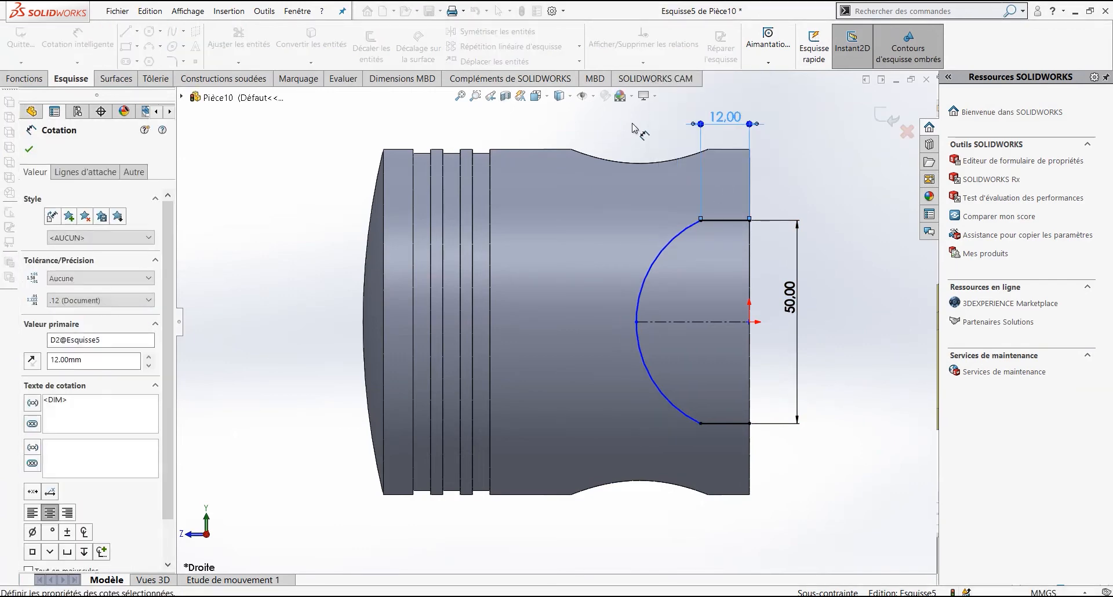
pyautogui.click(600, 252)
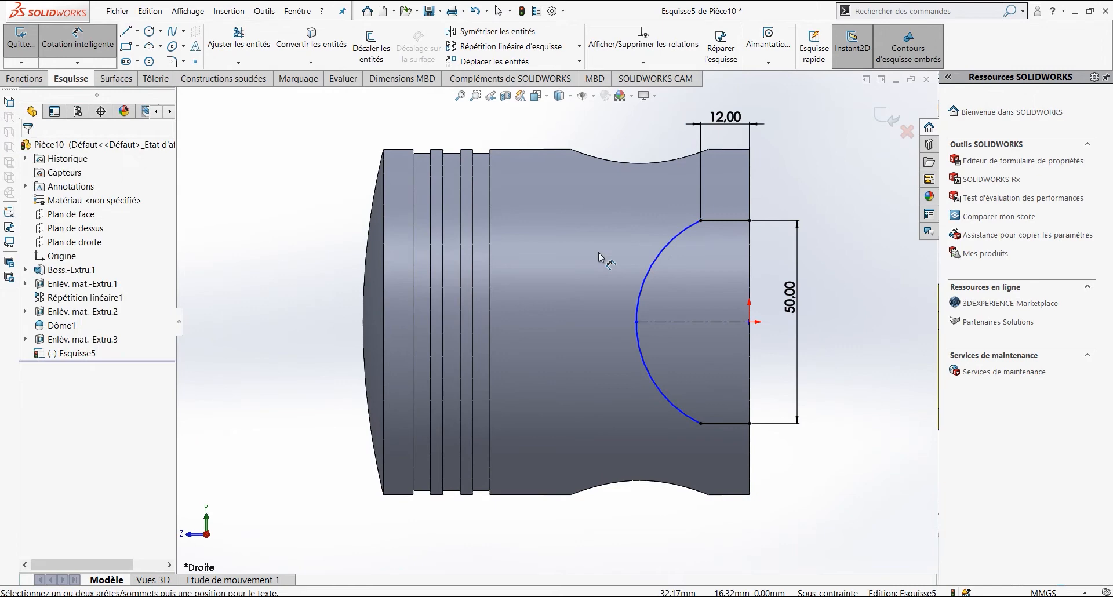
# Dimension the radius of the skirt profile's arc as 40 mm.
pyautogui.click(646, 288)
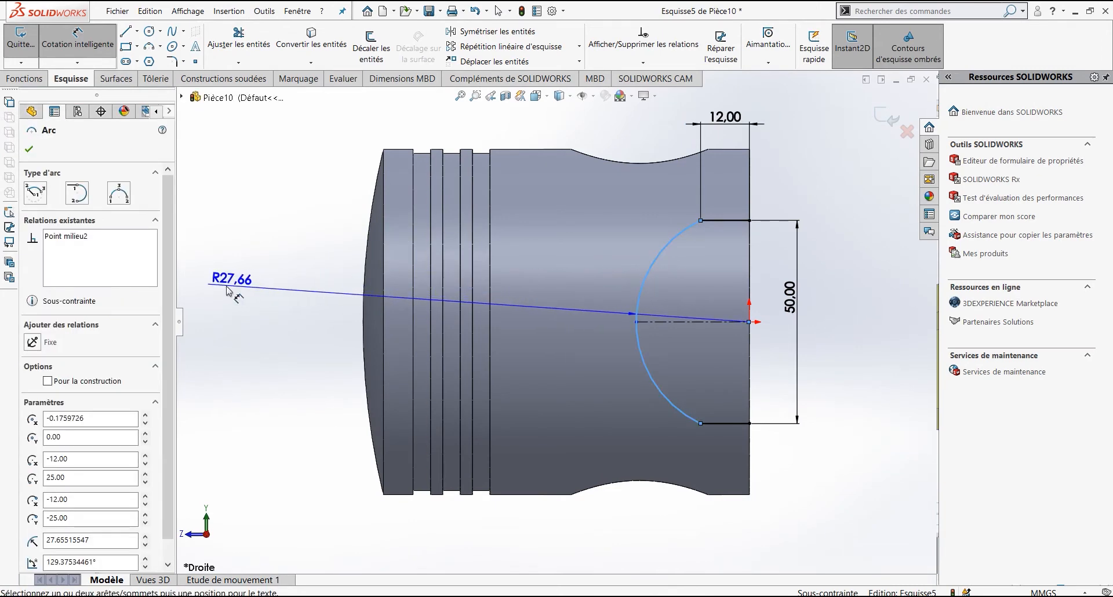
pyautogui.click(226, 286)
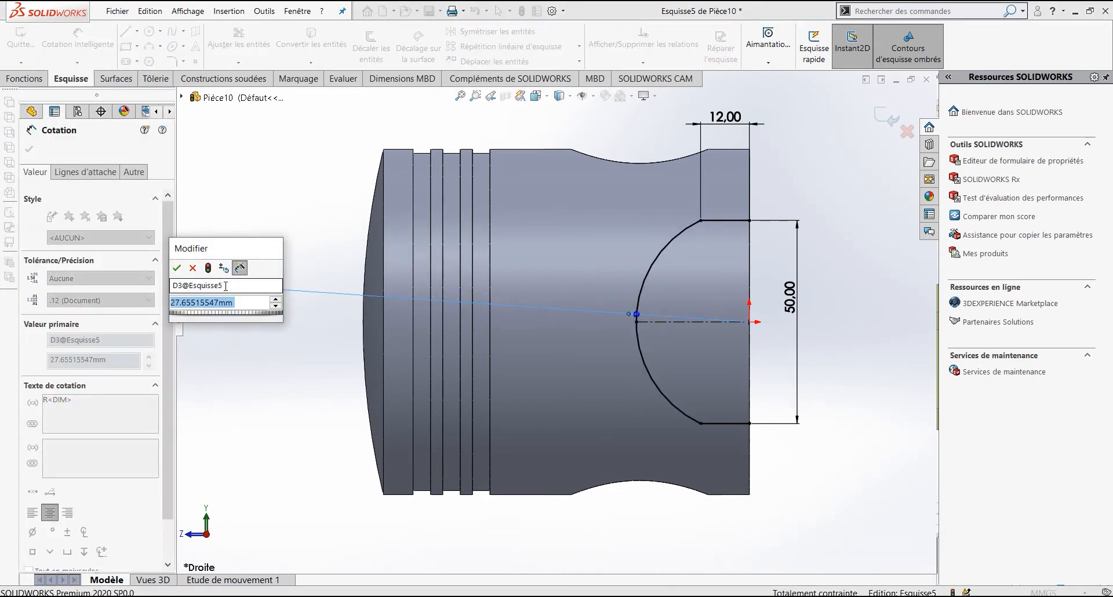
pyautogui.write('40')
pyautogui.press('Return')
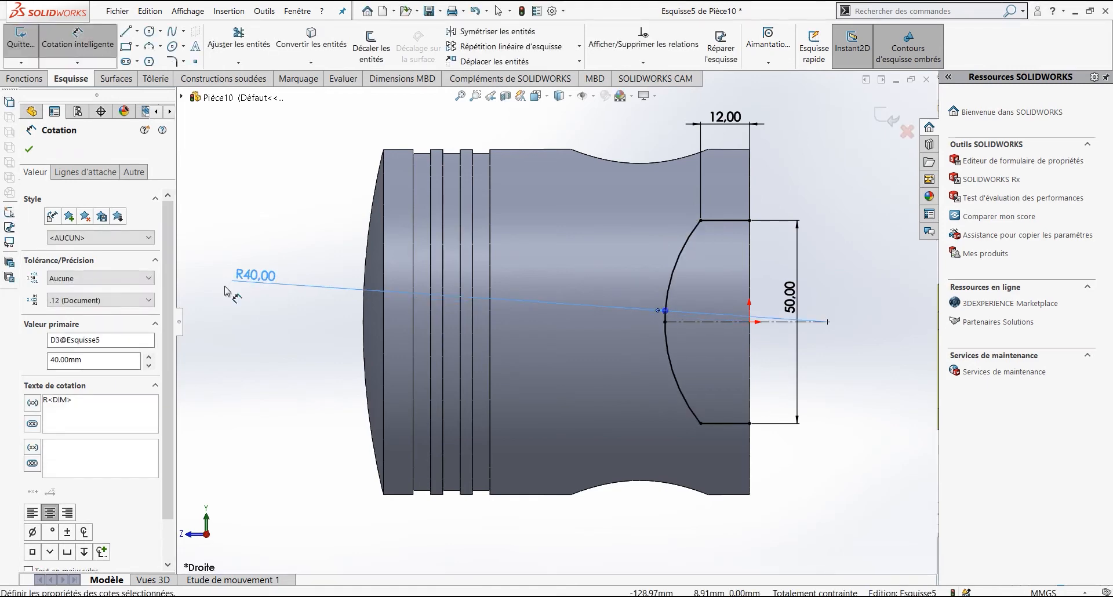
# Close the skirt profile with a vertical line joining the open ends of the two horizontal lines along the piston's end edge.
pyautogui.click(14, 82)
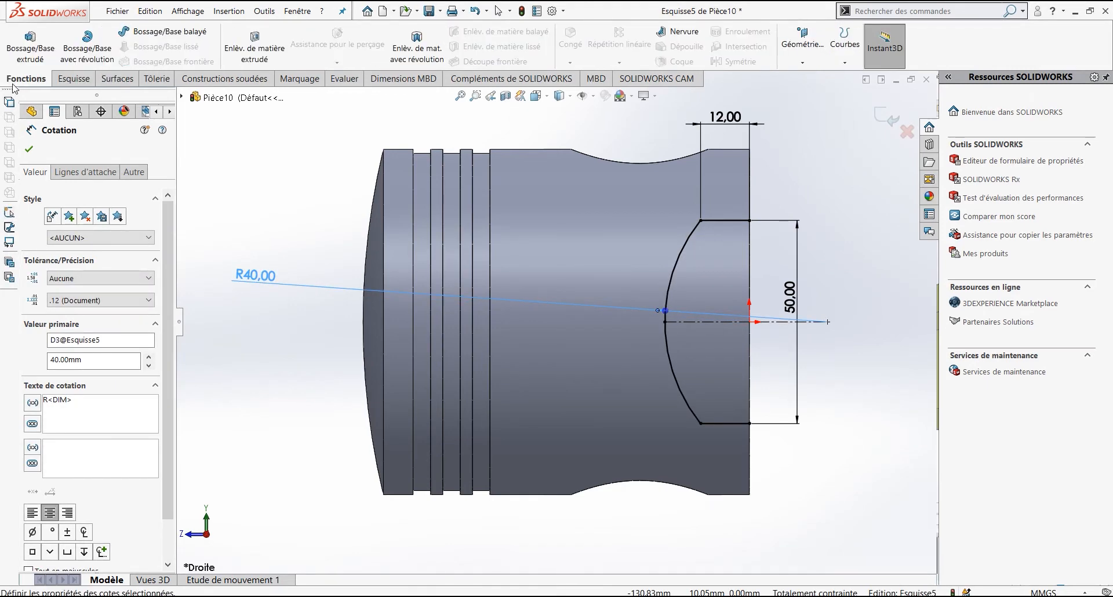
pyautogui.click(90, 79)
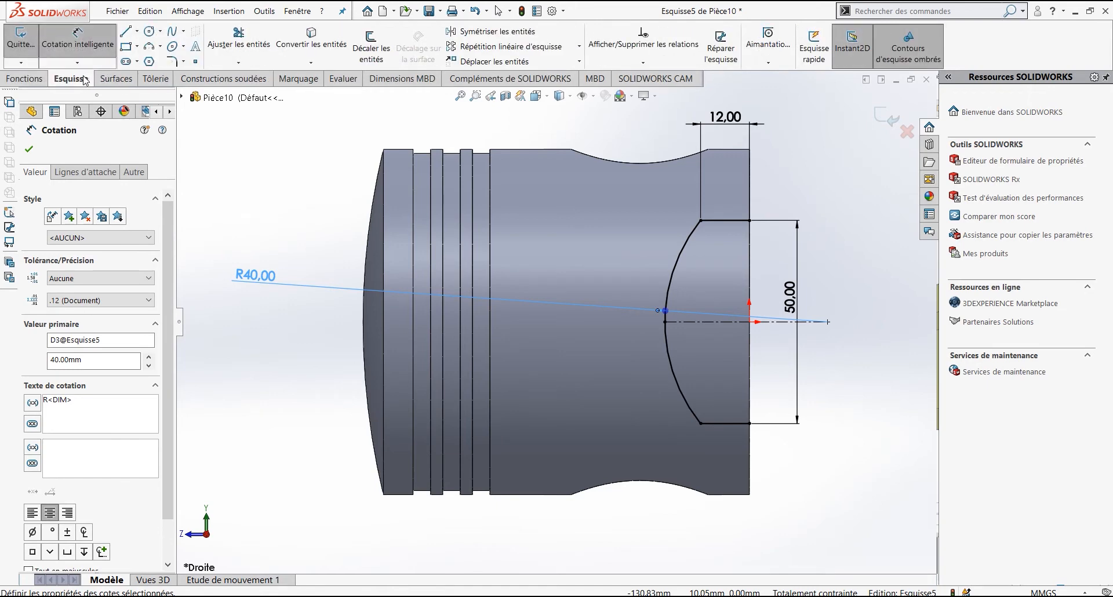
pyautogui.click(126, 31)
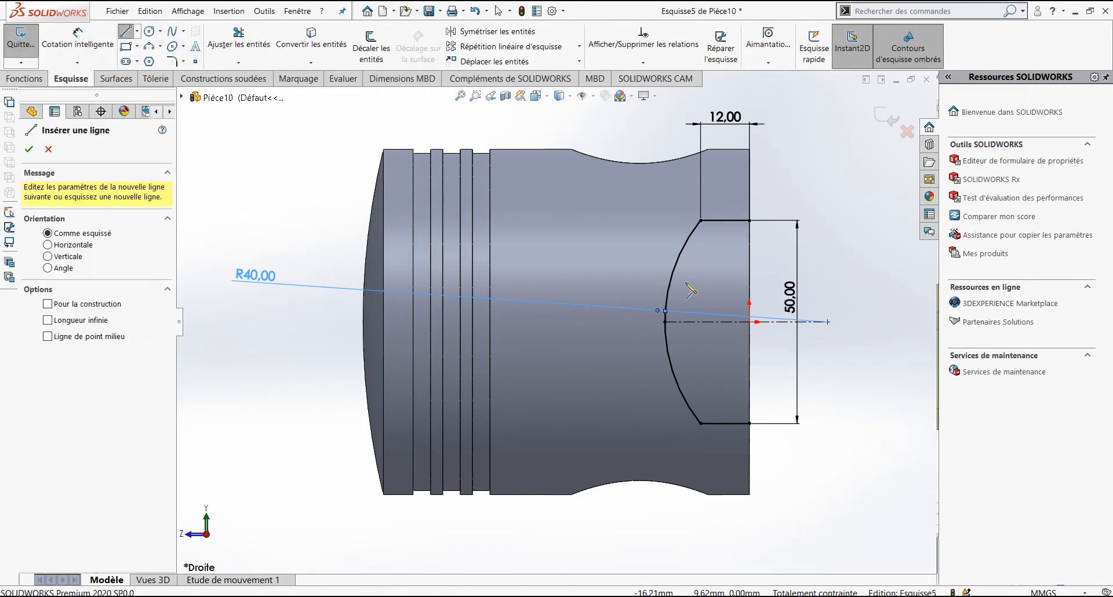
pyautogui.click(749, 221)
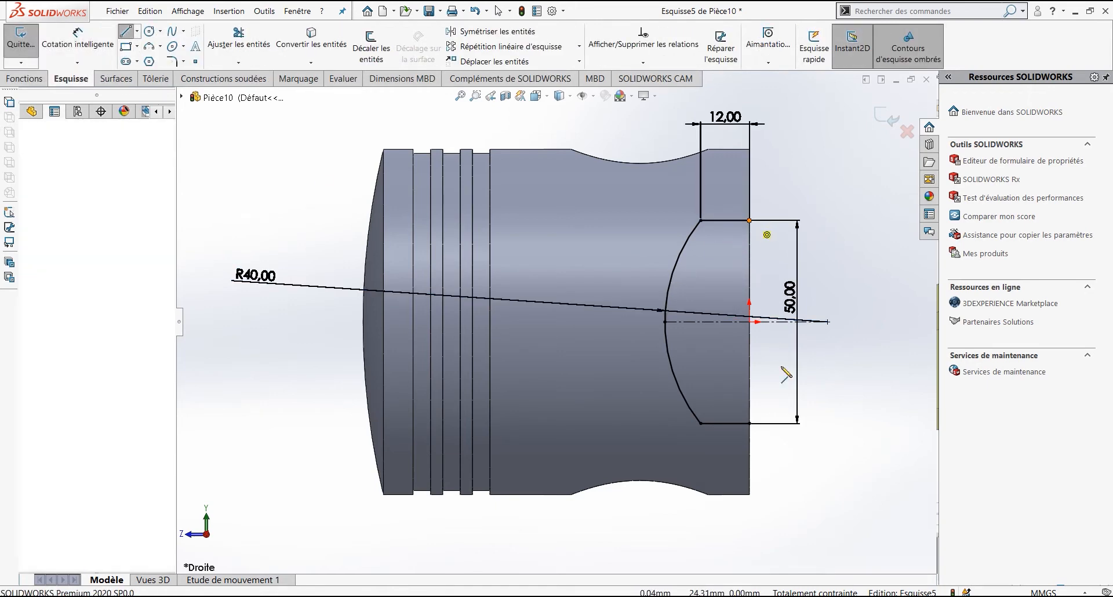
pyautogui.doubleClick(750, 423)
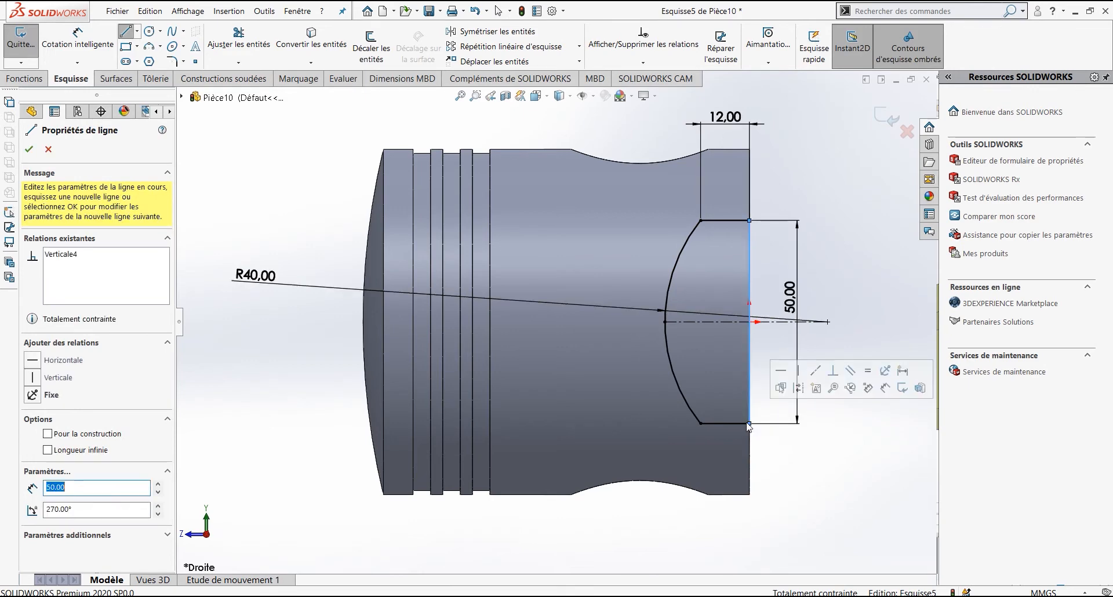
# Cut-extrude the closed skirt profile 86 mm in both directions through the piston wall.
pyautogui.click(24, 79)
pyautogui.click(258, 39)
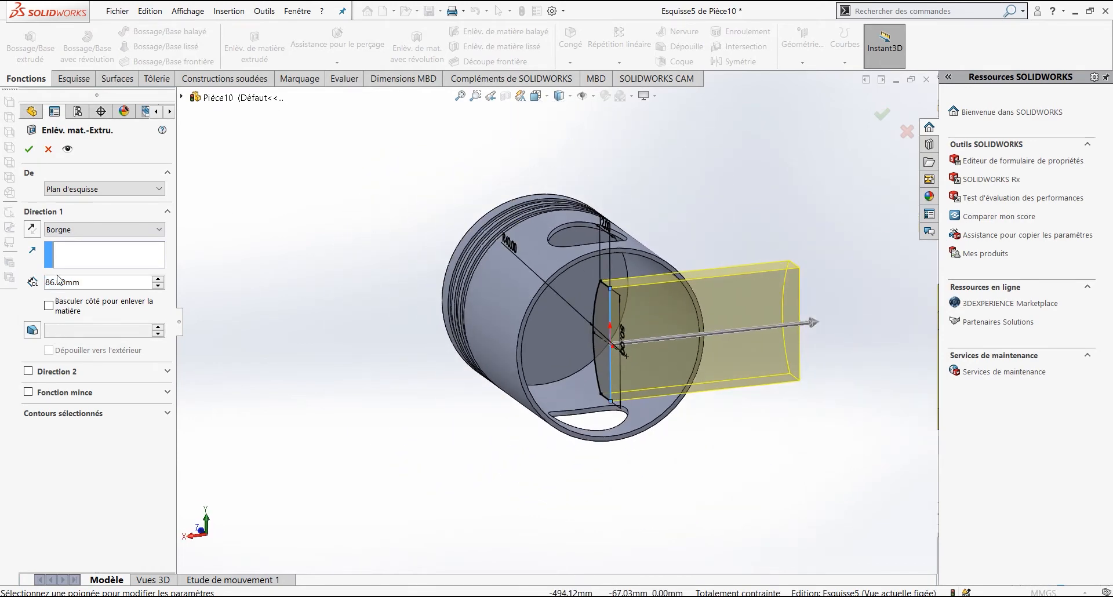
pyautogui.click(27, 372)
pyautogui.moveTo(794, 358); pyautogui.dragTo(814, 130, button='middle')
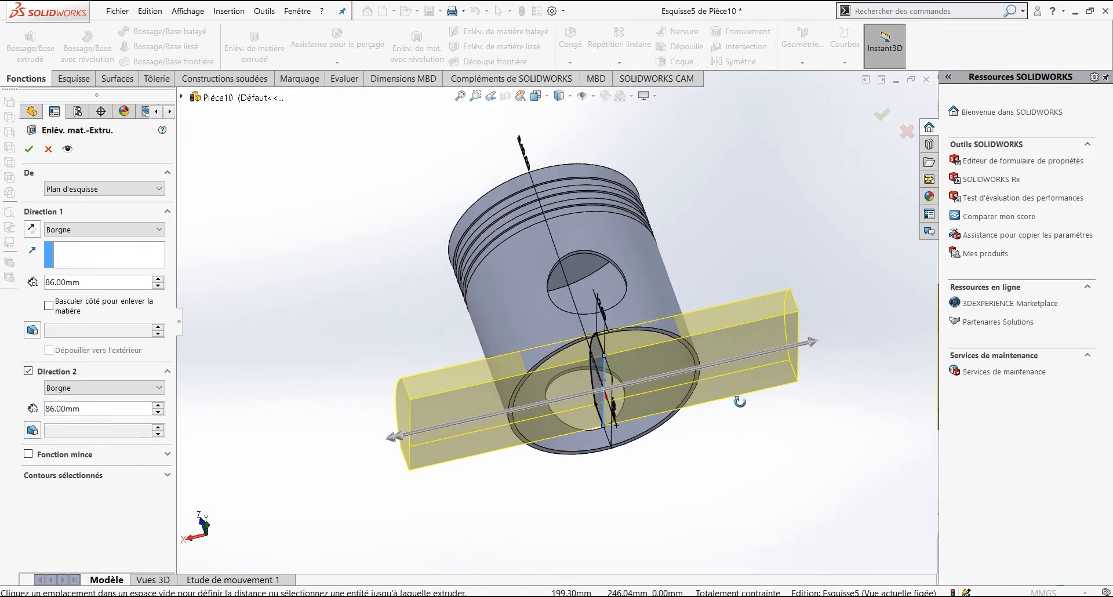
pyautogui.click(882, 114)
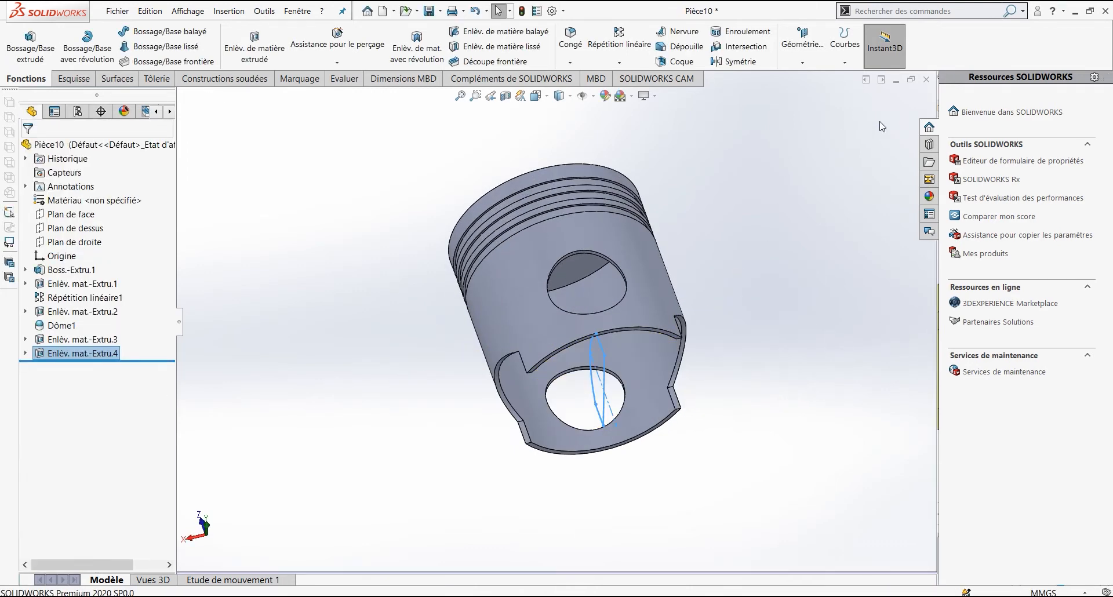
# Examine the skirt cut-out from several sides and consult the piston views of the reference drawing in Paint.
pyautogui.moveTo(446, 395); pyautogui.dragTo(480, 355, button='middle')
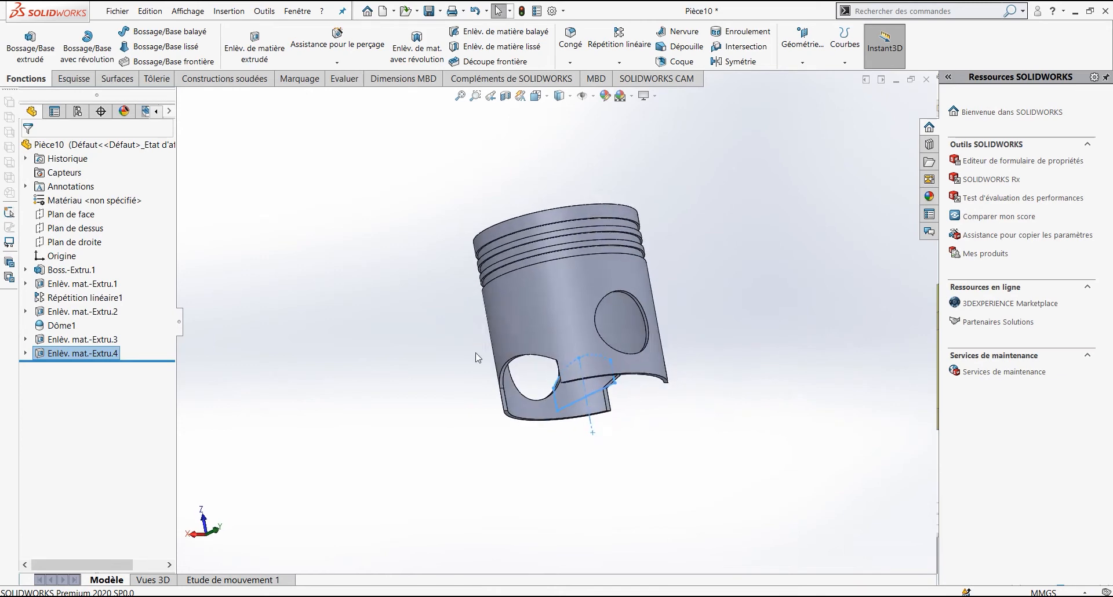
pyautogui.moveTo(552, 322); pyautogui.dragTo(395, 402, button='middle')
pyautogui.scroll(-2, 579, 318)
pyautogui.moveTo(575, 317); pyautogui.dragTo(429, 313, button='middle')
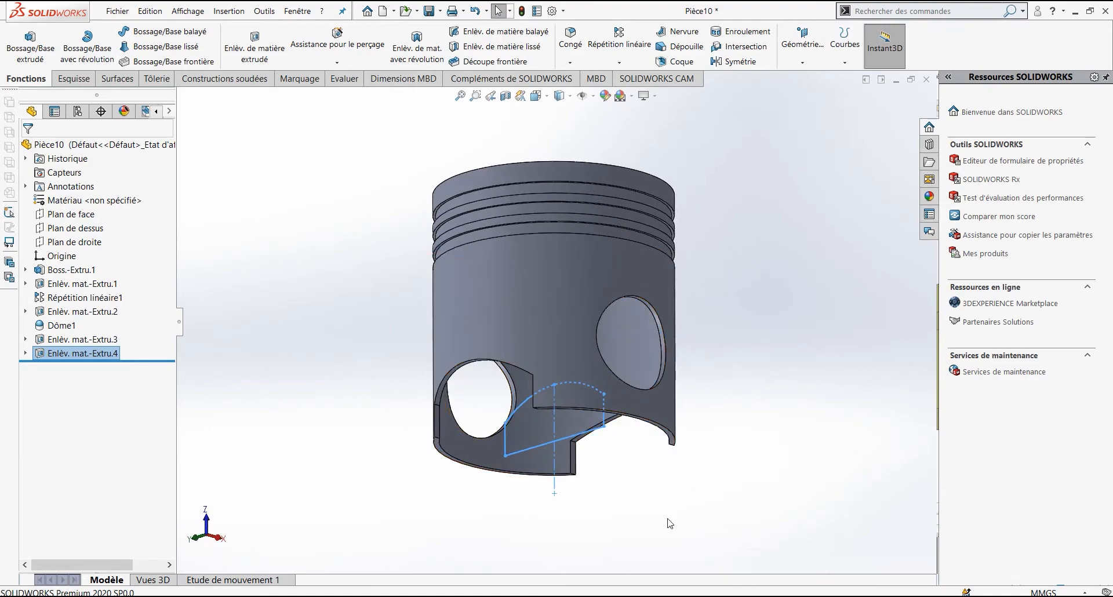
pyautogui.click(348, 596)
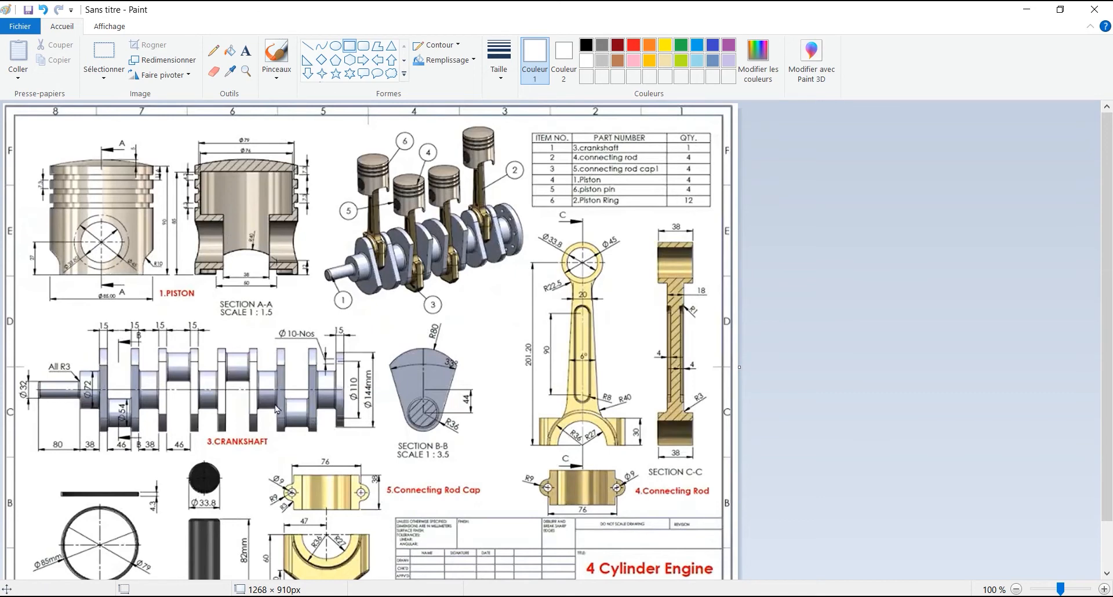
pyautogui.moveTo(877, 560)
pyautogui.click(943, 557)
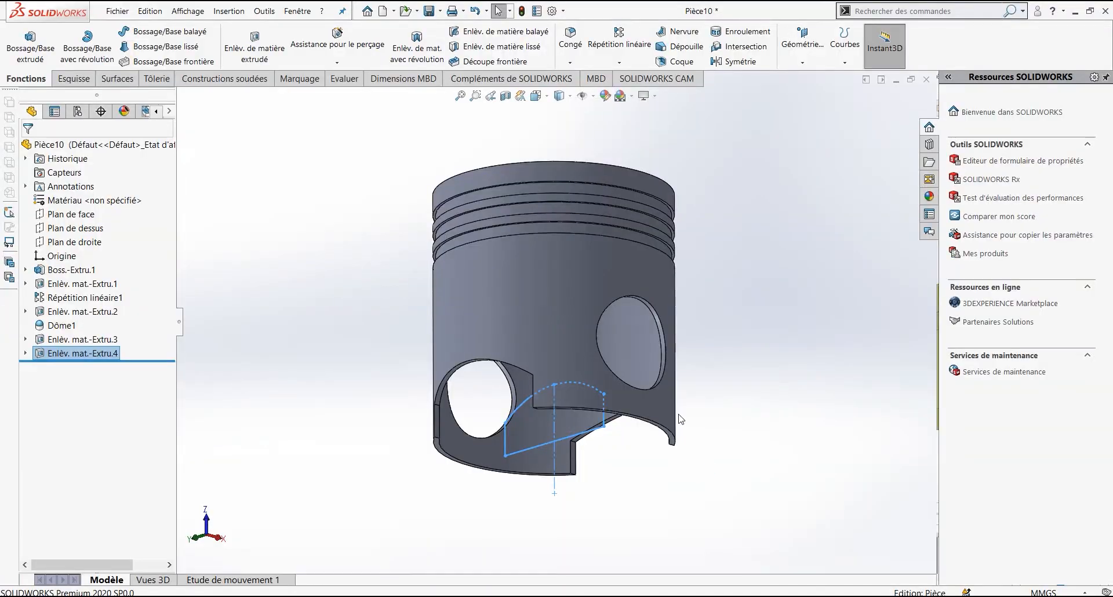
pyautogui.moveTo(584, 399); pyautogui.dragTo(475, 214, button='middle')
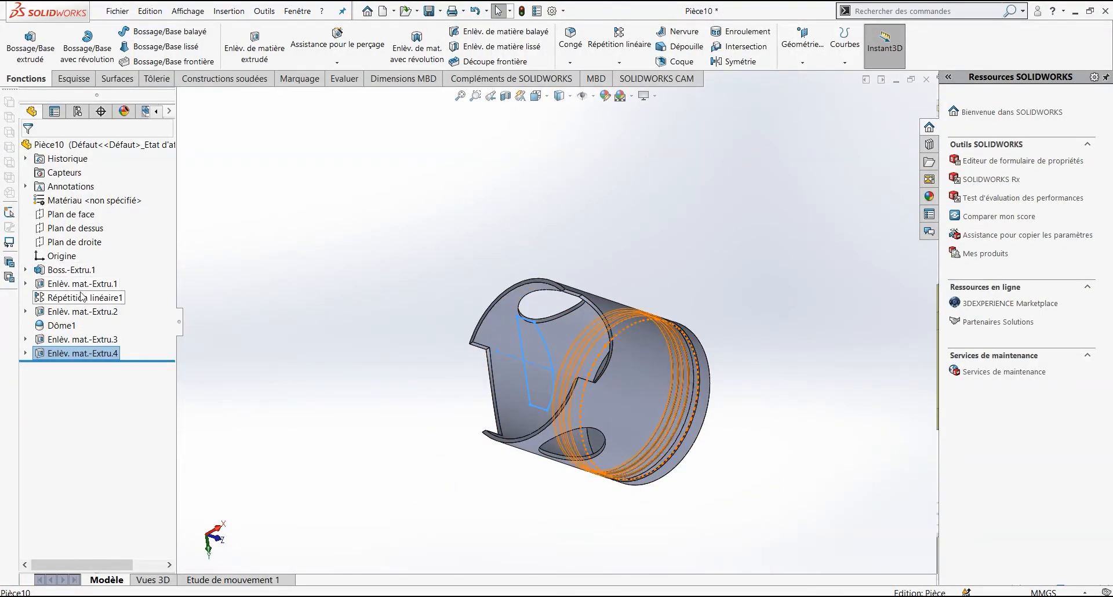
# Start a new sketch on Plan de dessus, viewed normal to the plane, with the Circle tool ready.
pyautogui.click(81, 229)
pyautogui.moveTo(624, 418); pyautogui.dragTo(578, 369, button='middle')
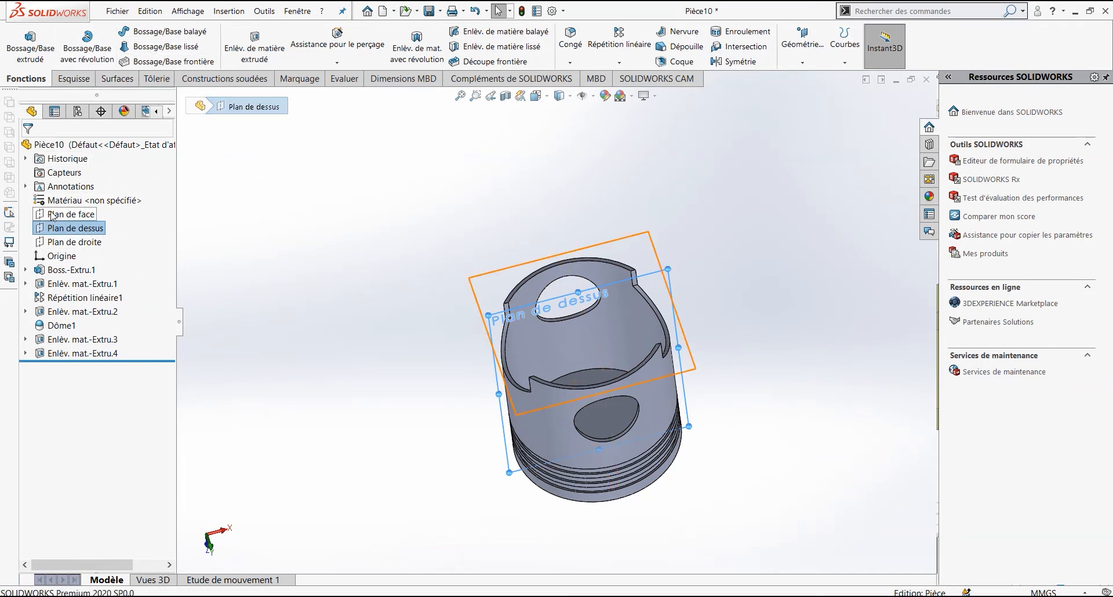
pyautogui.click(70, 78)
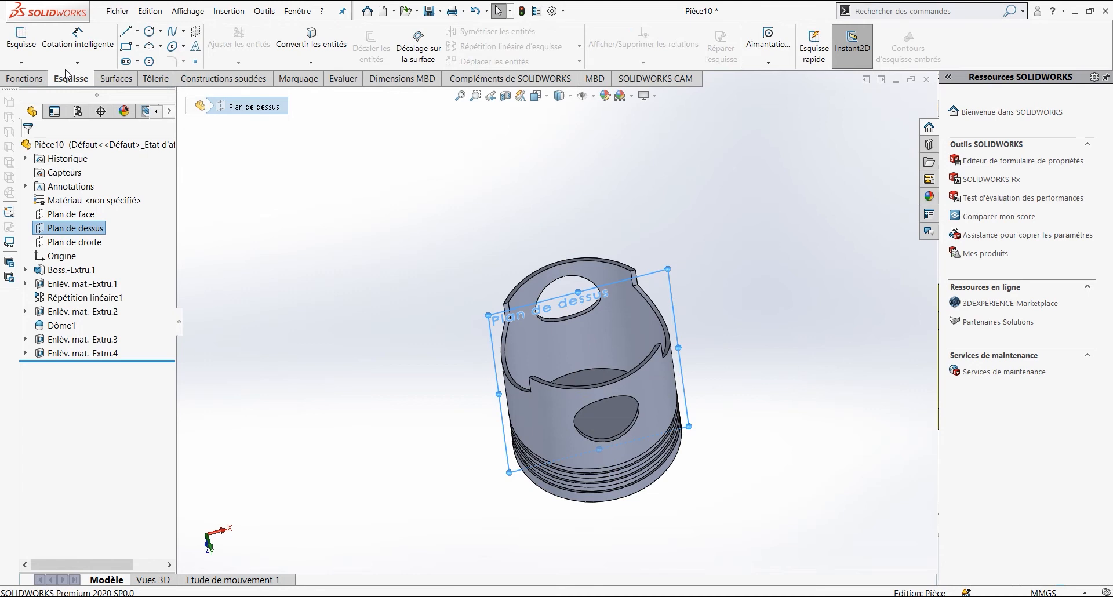
pyautogui.click(15, 43)
pyautogui.click(137, 31)
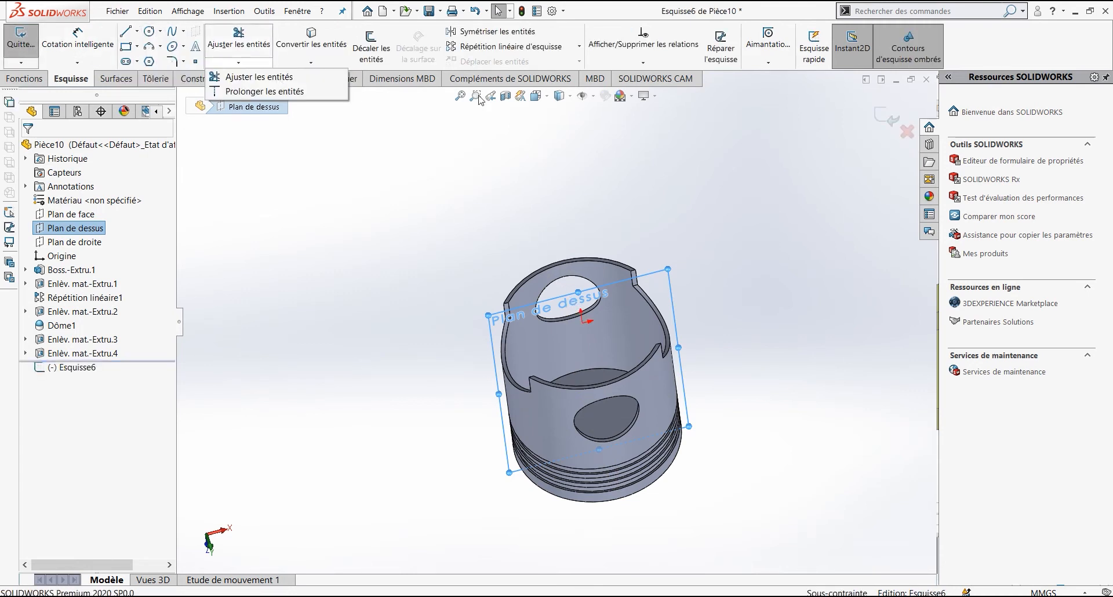
pyautogui.click(547, 98)
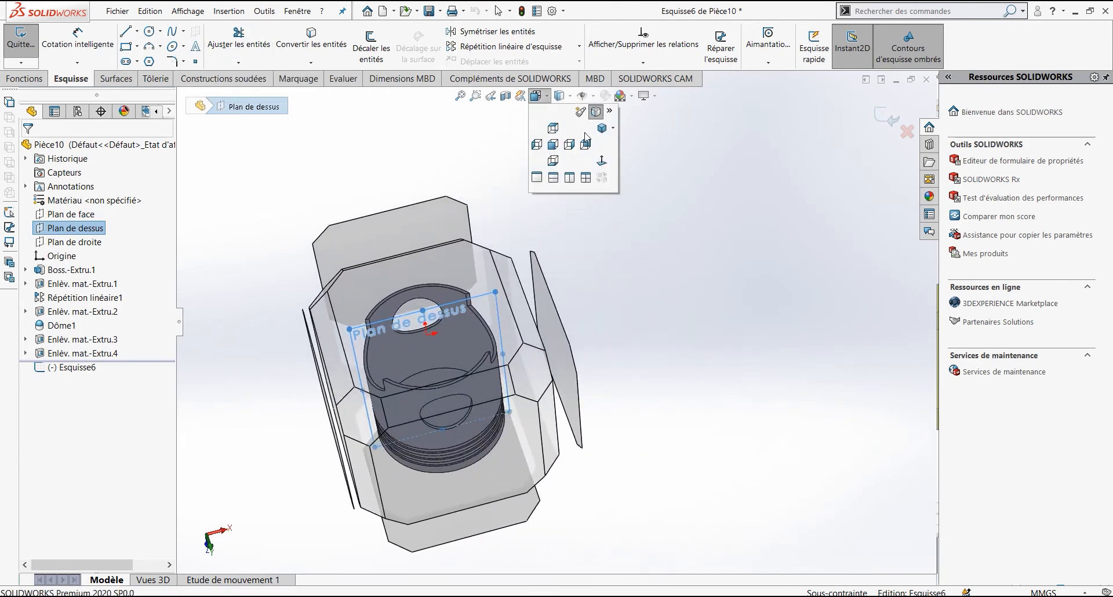
pyautogui.click(609, 166)
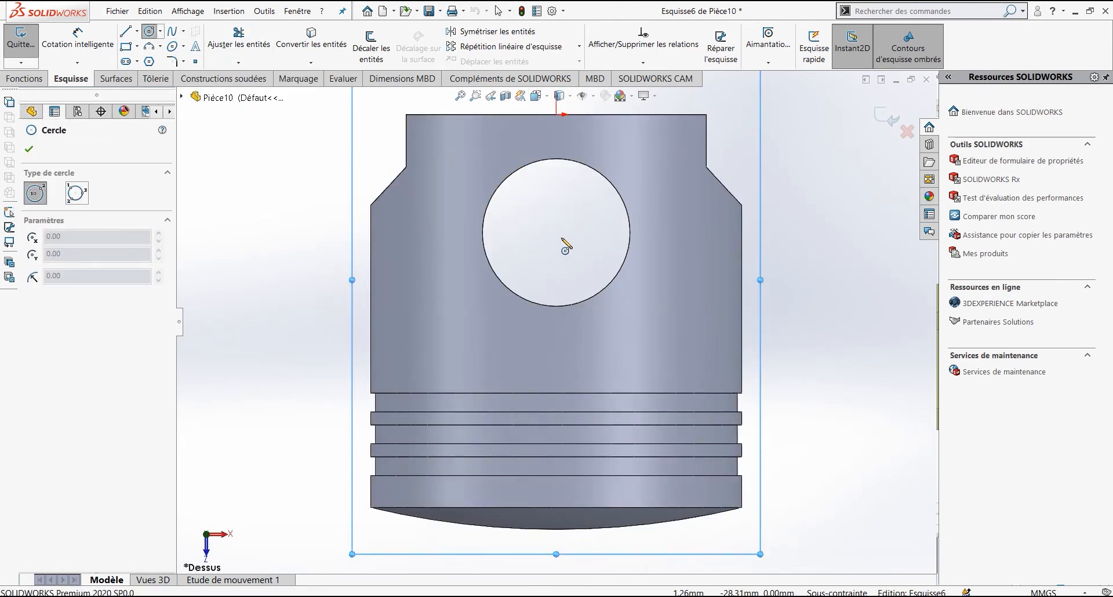
# Sketch two concentric circles centred on the pin bore, with radii of about 16.7 mm and 20.4 mm.
pyautogui.click(556, 233)
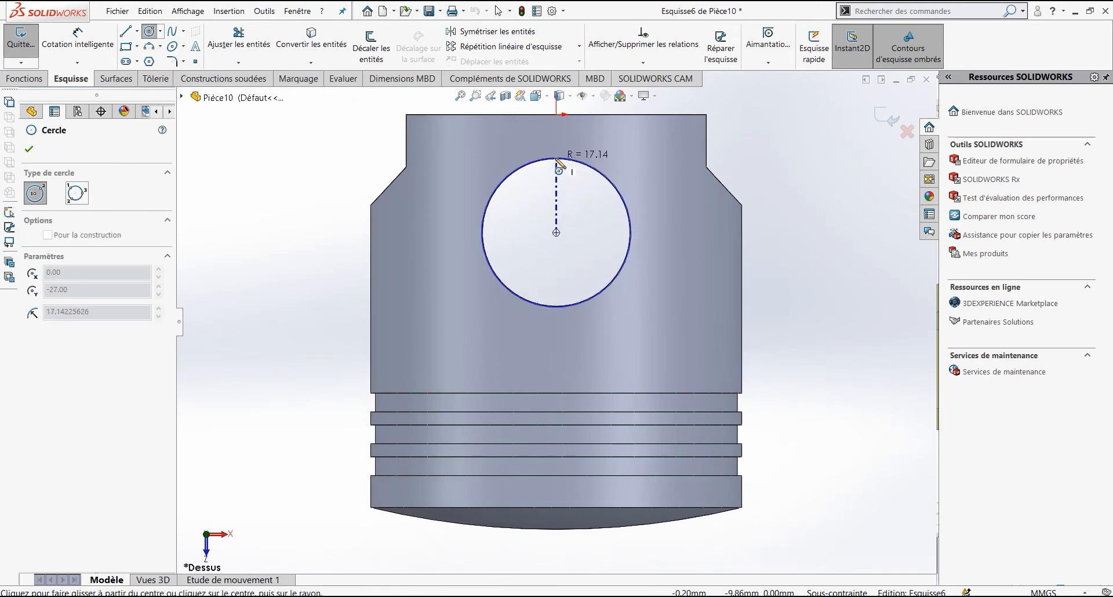
pyautogui.click(557, 162)
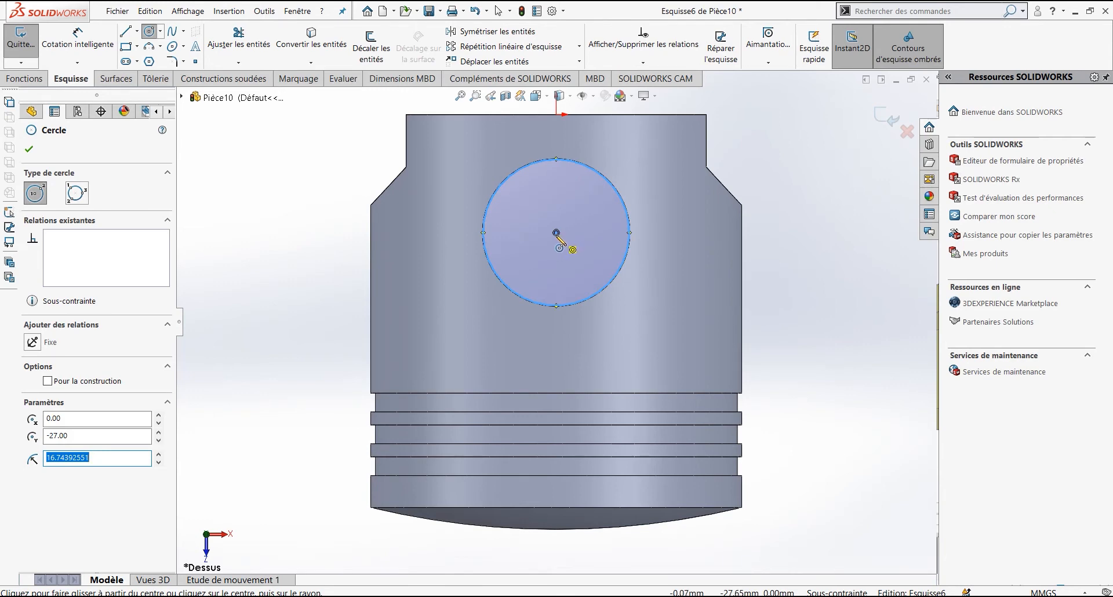
pyautogui.click(557, 233)
pyautogui.click(603, 157)
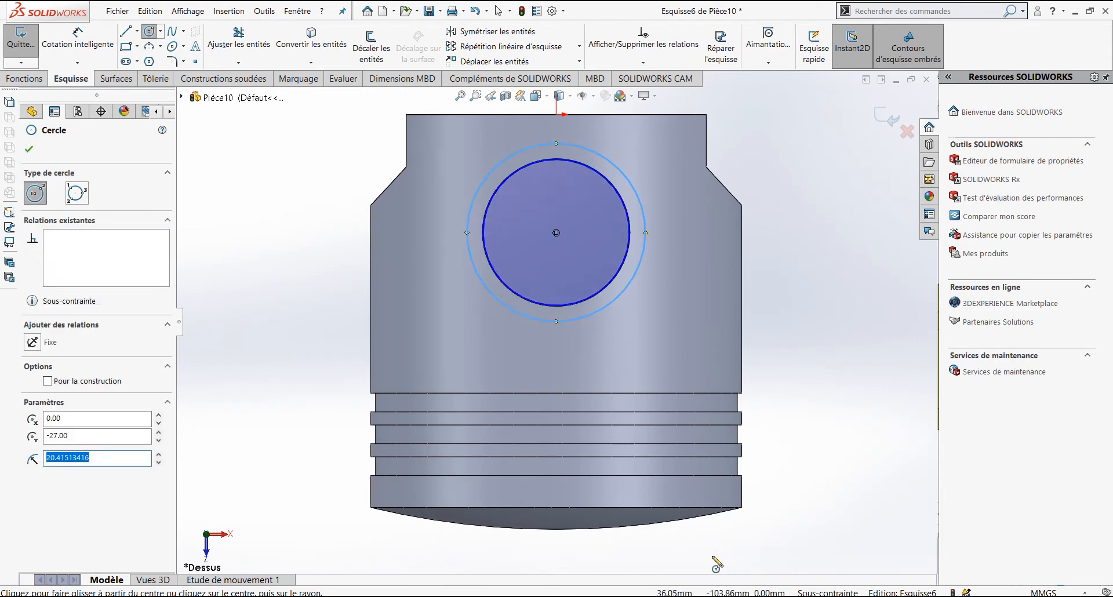
# Dimension the inner circle's diameter as 33.8 mm.
pyautogui.click(77, 40)
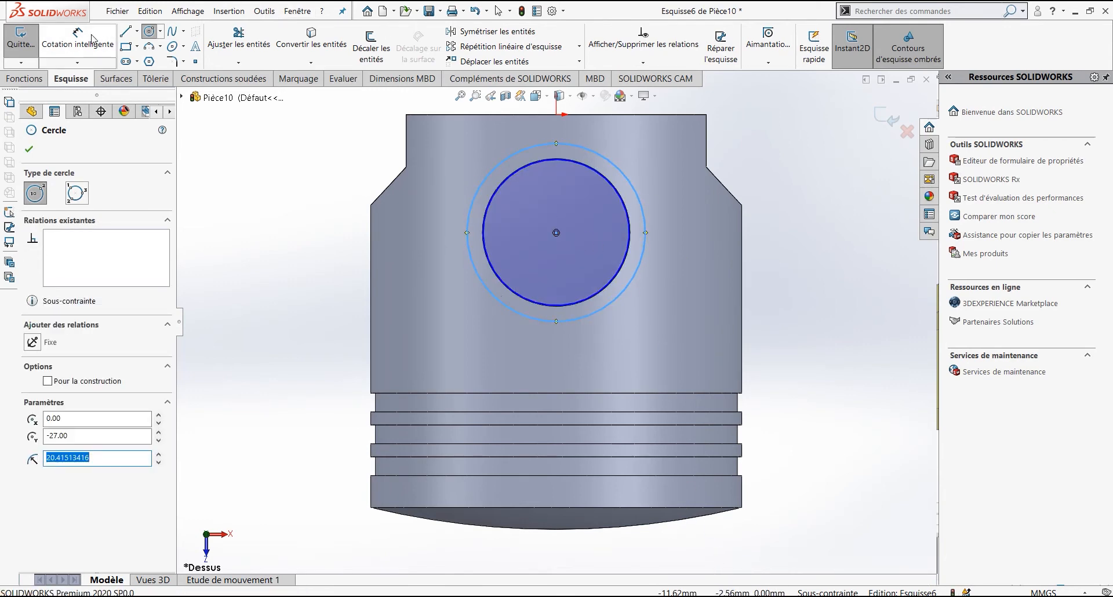
pyautogui.click(597, 178)
pyautogui.click(822, 207)
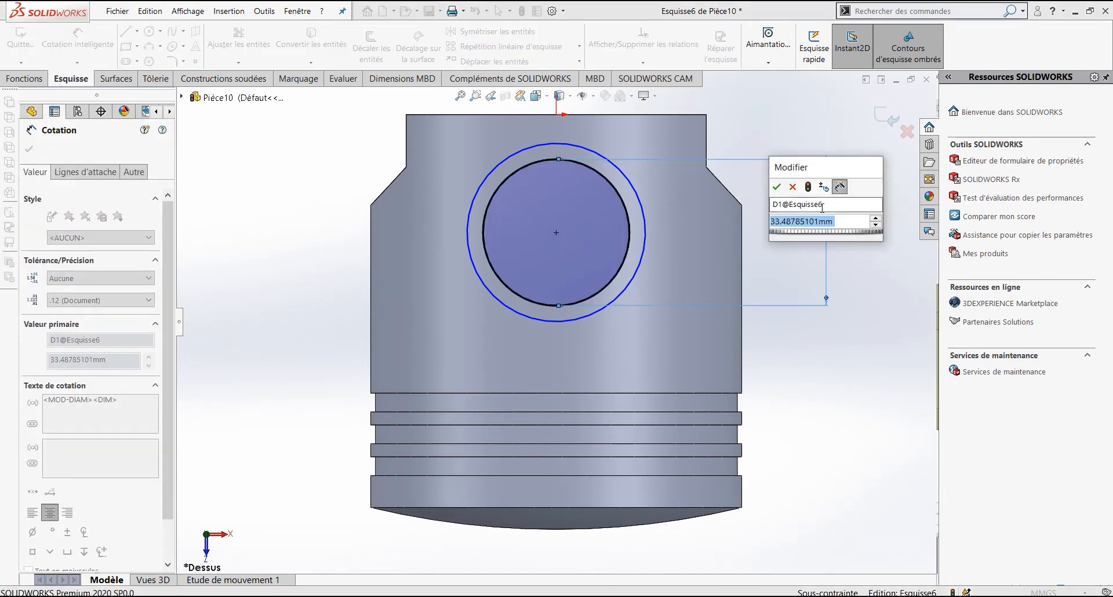
pyautogui.write('33.8')
pyautogui.press('Return')
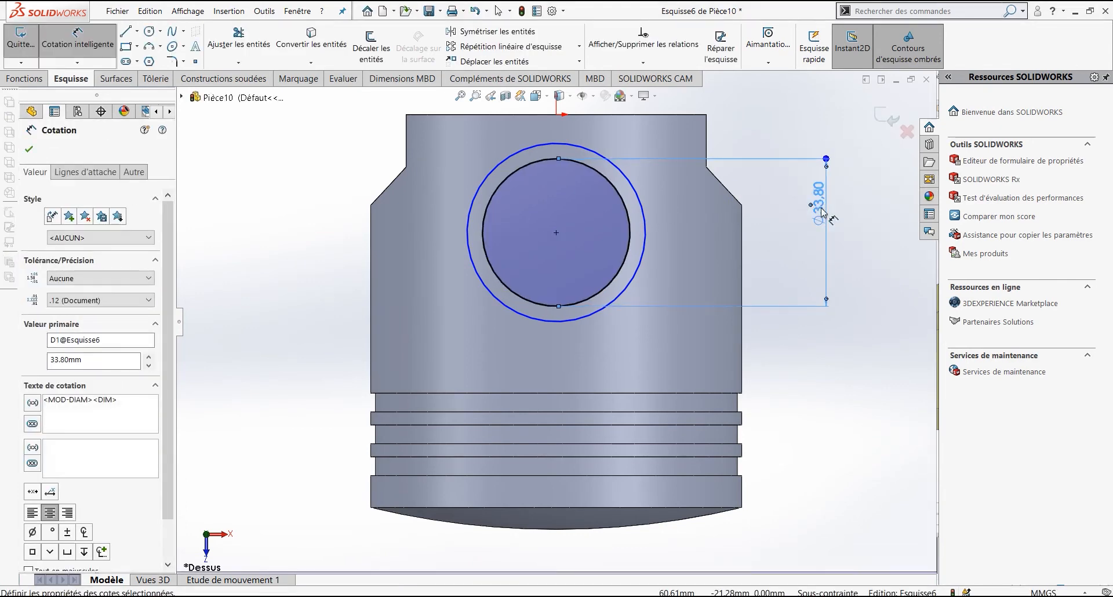
# Dimension the outer circle's diameter as 45 mm.
pyautogui.click(642, 210)
pyautogui.click(860, 212)
pyautogui.write('45')
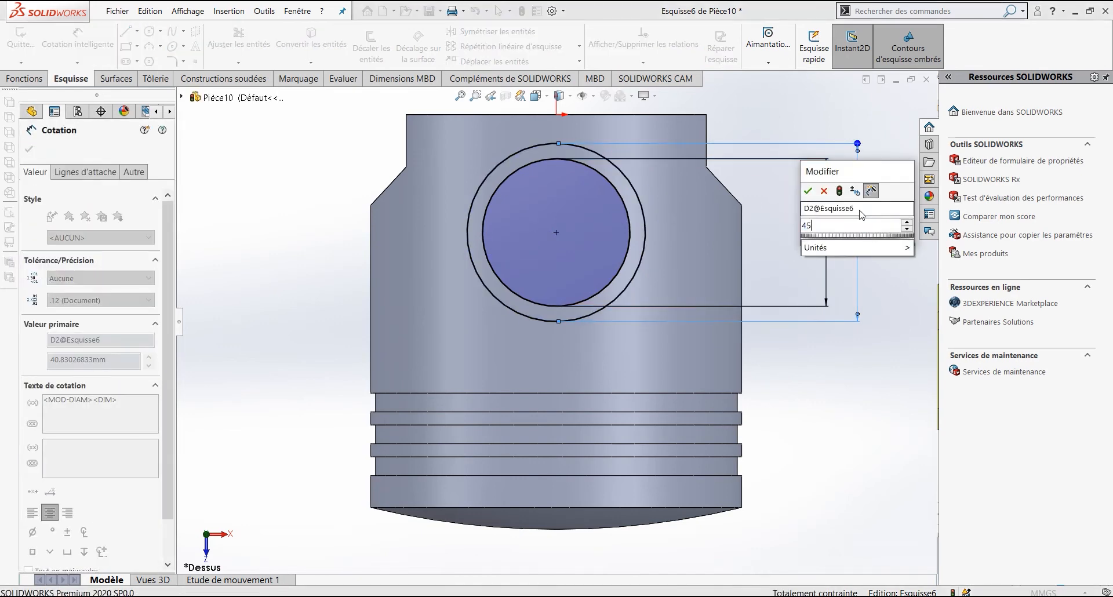
pyautogui.press('Return')
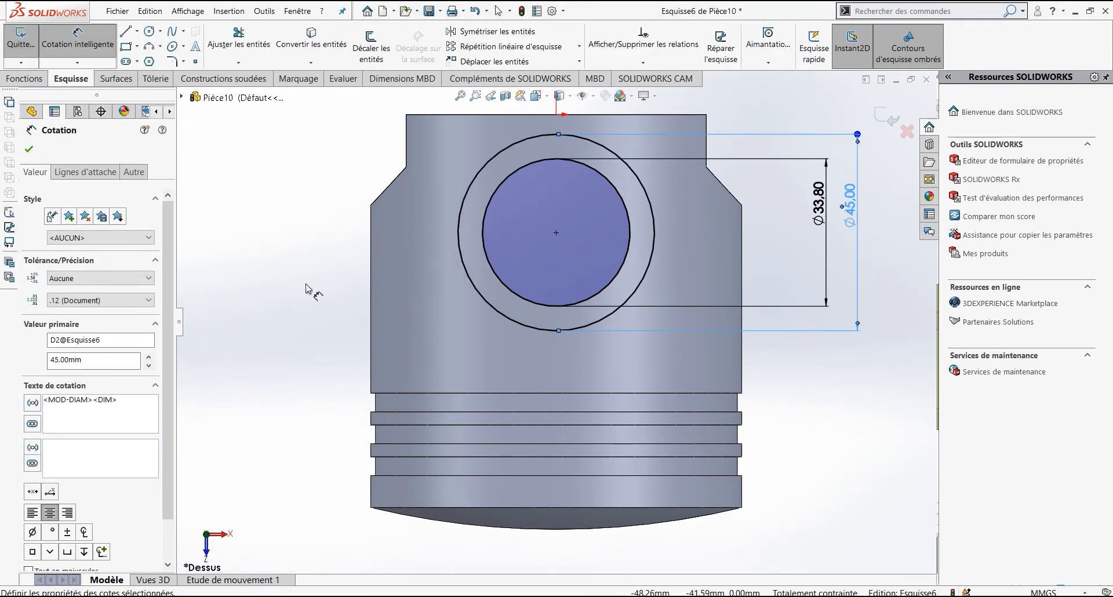
# Extrude the ring between the two circles in both directions, ending Direction 1 at the piston's outer skirt face with Jusqu'à la surface.
pyautogui.click(26, 78)
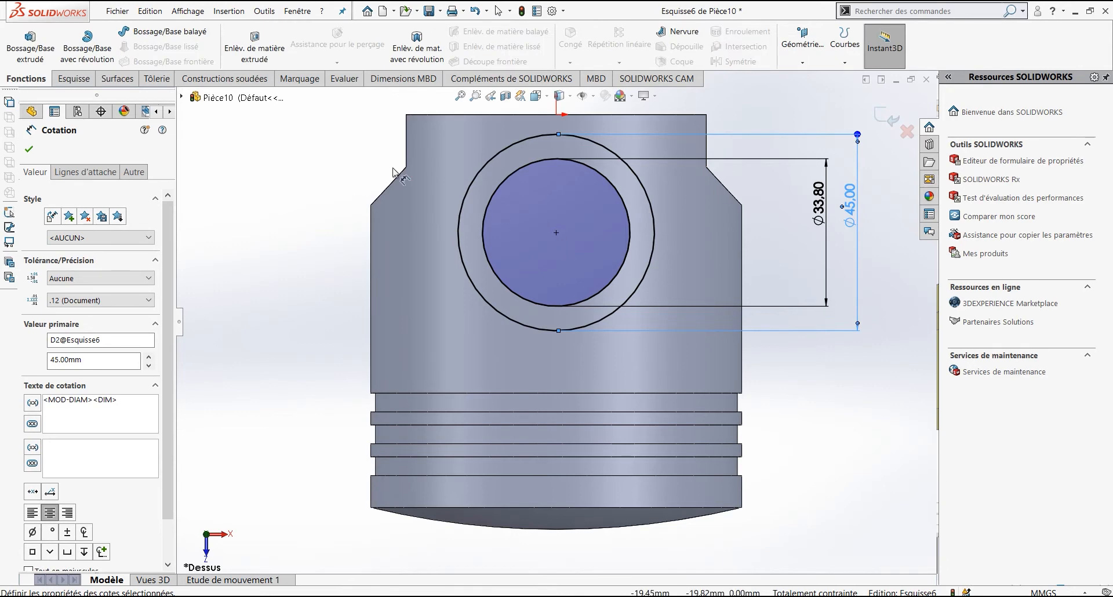
pyautogui.click(30, 44)
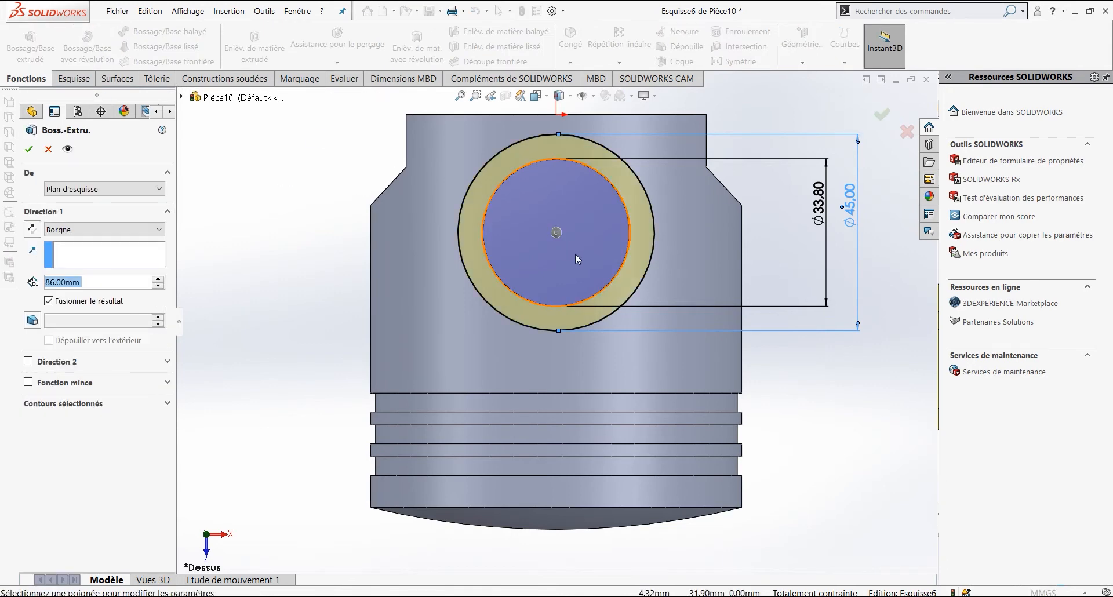
pyautogui.moveTo(575, 253); pyautogui.dragTo(387, 524, button='middle')
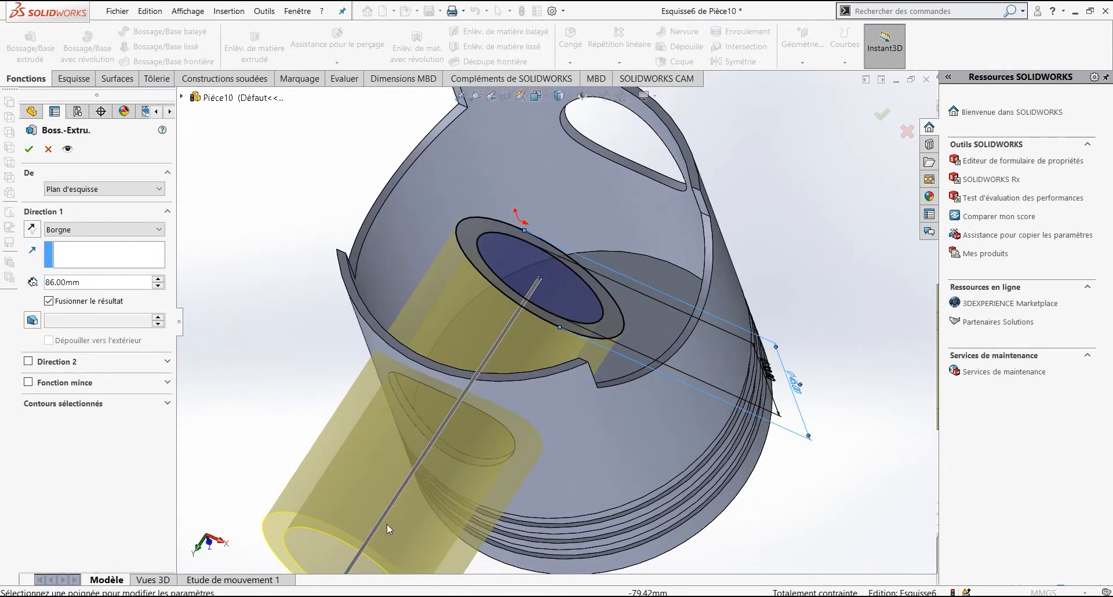
pyautogui.scroll(2, 387, 524)
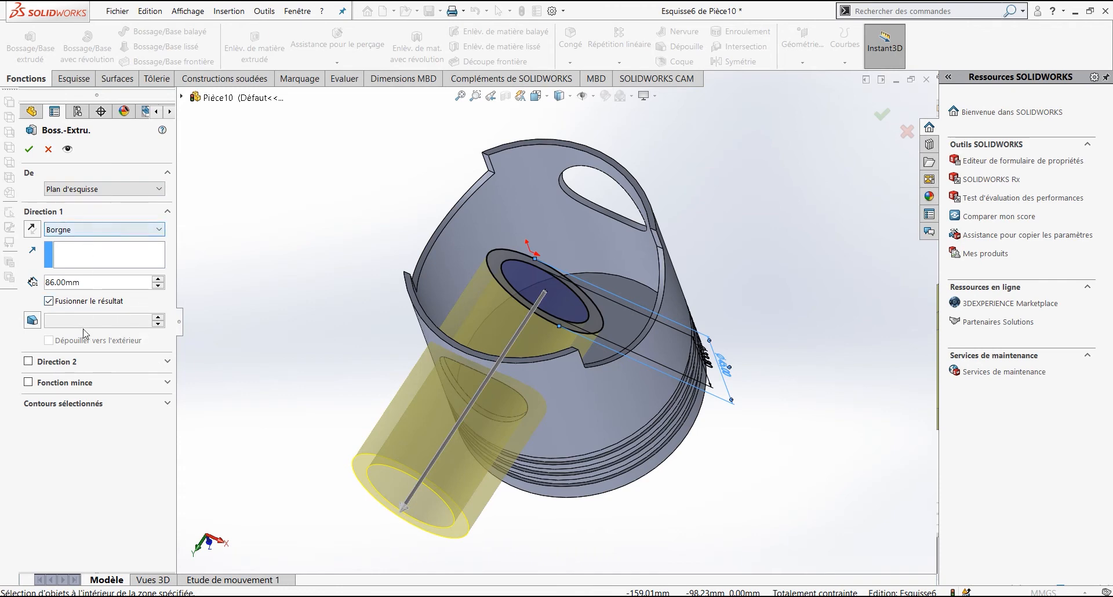
pyautogui.click(58, 362)
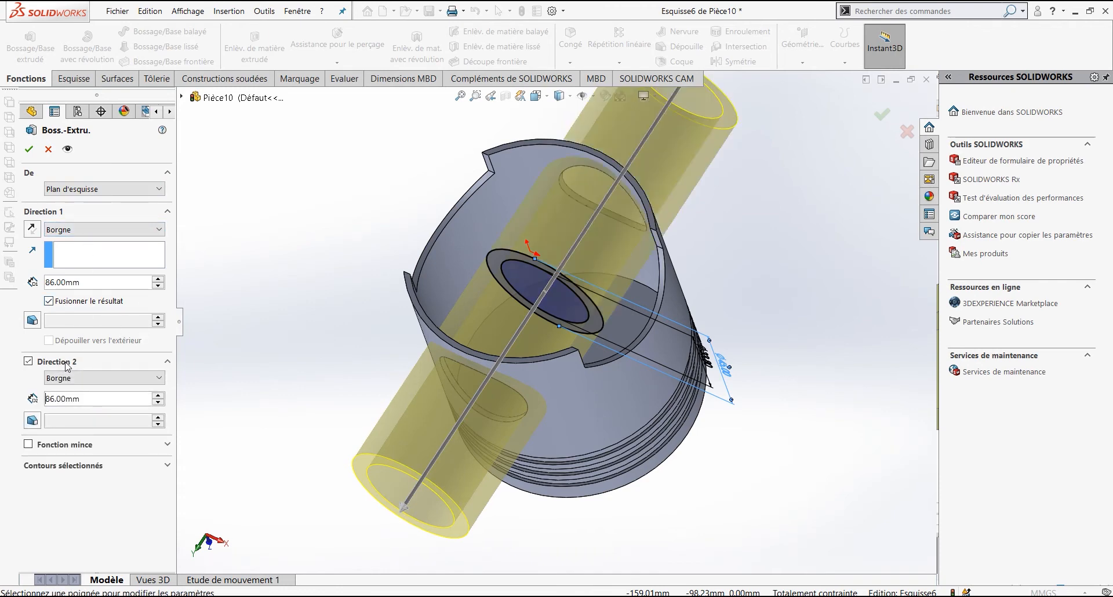
pyautogui.click(102, 231)
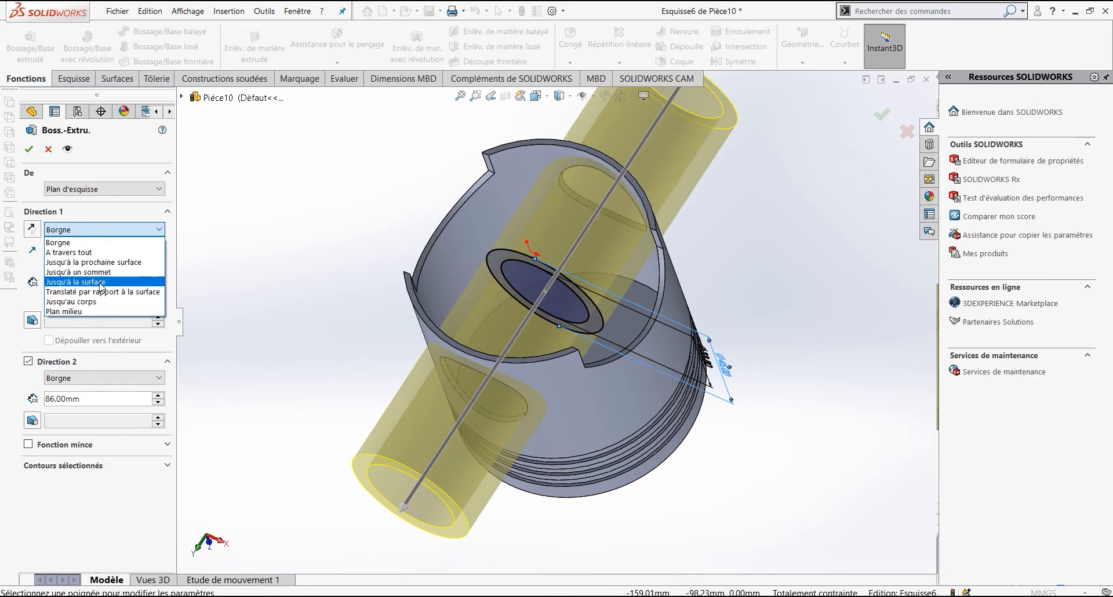
pyautogui.click(93, 282)
pyautogui.moveTo(607, 266); pyautogui.dragTo(602, 231, button='middle')
pyautogui.click(562, 373)
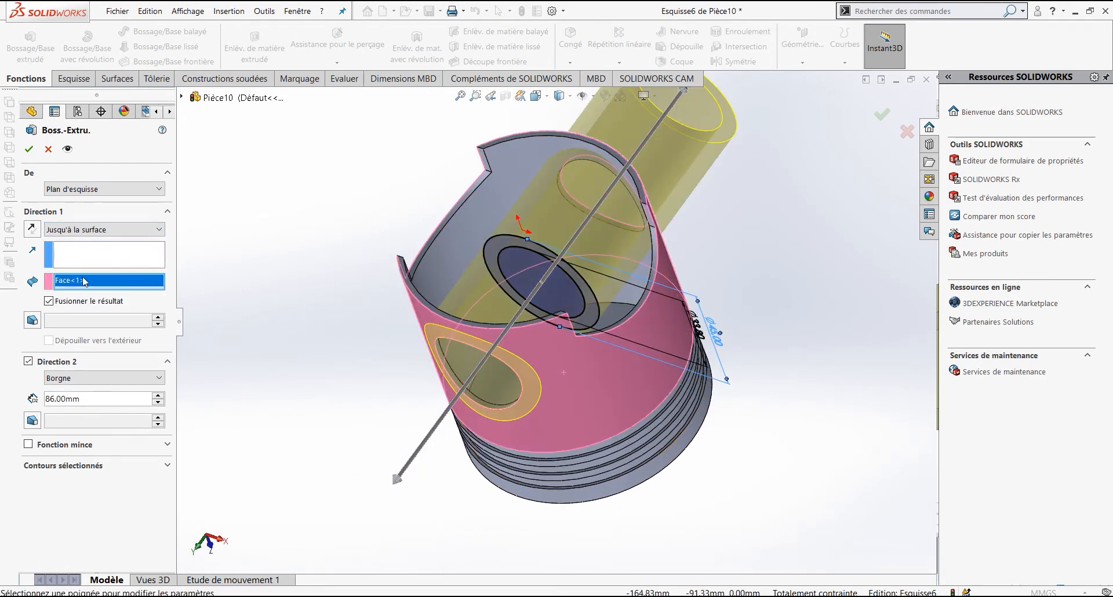
# End Direction 2 at the same outer skirt face with Jusqu'à la surface and finish the boss extrusion.
pyautogui.click(70, 380)
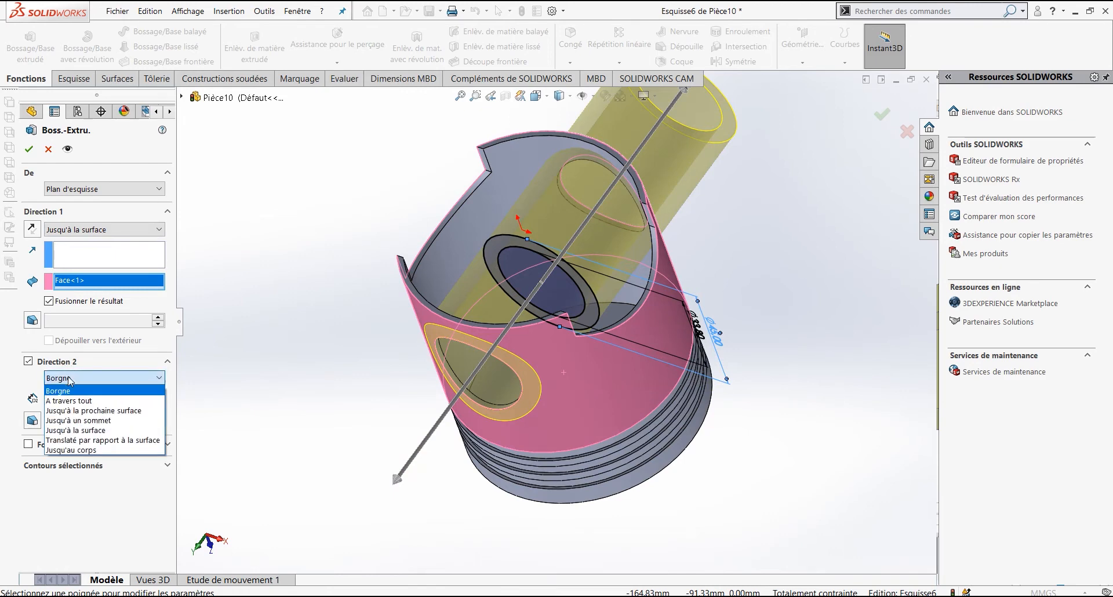
pyautogui.click(110, 432)
pyautogui.moveTo(638, 261); pyautogui.dragTo(967, 130, button='middle')
pyautogui.click(596, 288)
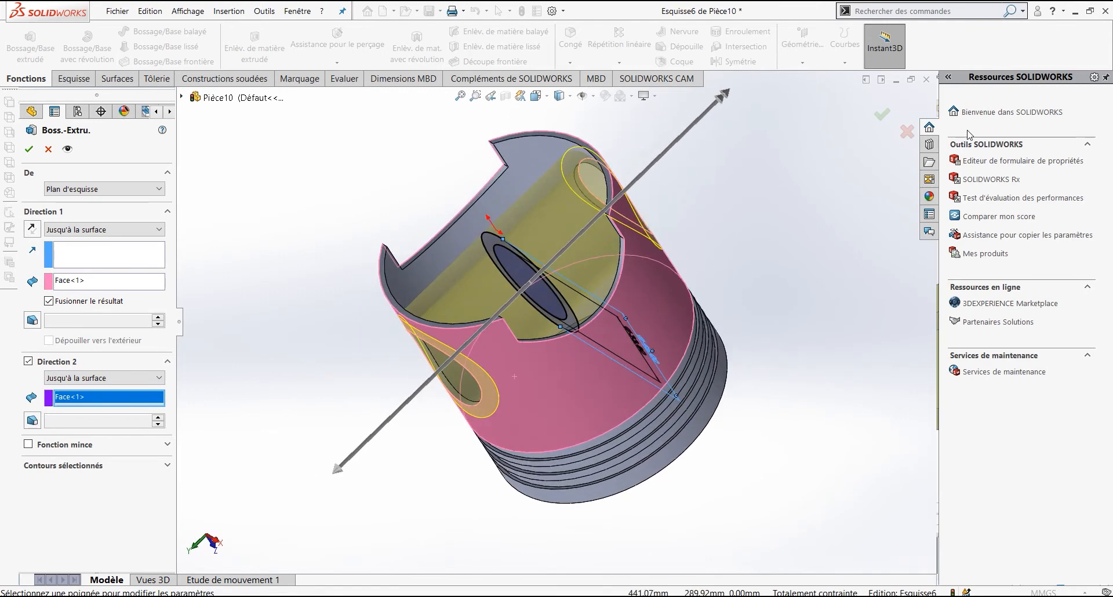
pyautogui.click(881, 115)
# Start a new sketch on Plan de face, viewed normal to the plane, with the Rectangle tool ready.
pyautogui.moveTo(593, 274); pyautogui.dragTo(573, 264, button='middle')
pyautogui.scroll(-2, 574, 262)
pyautogui.moveTo(634, 216); pyautogui.dragTo(589, 301, button='middle')
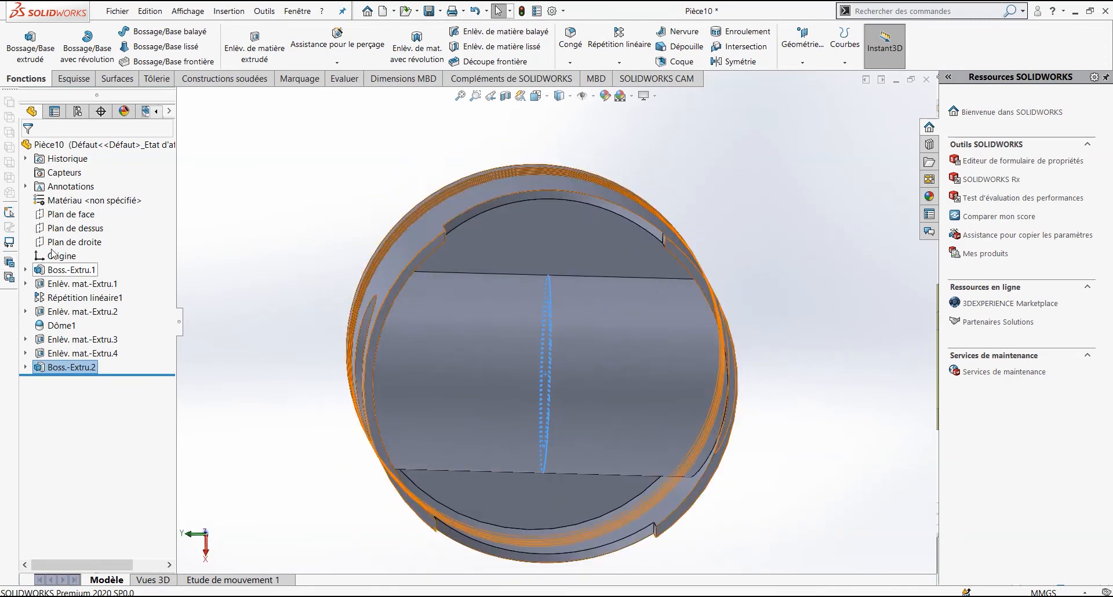
pyautogui.click(66, 214)
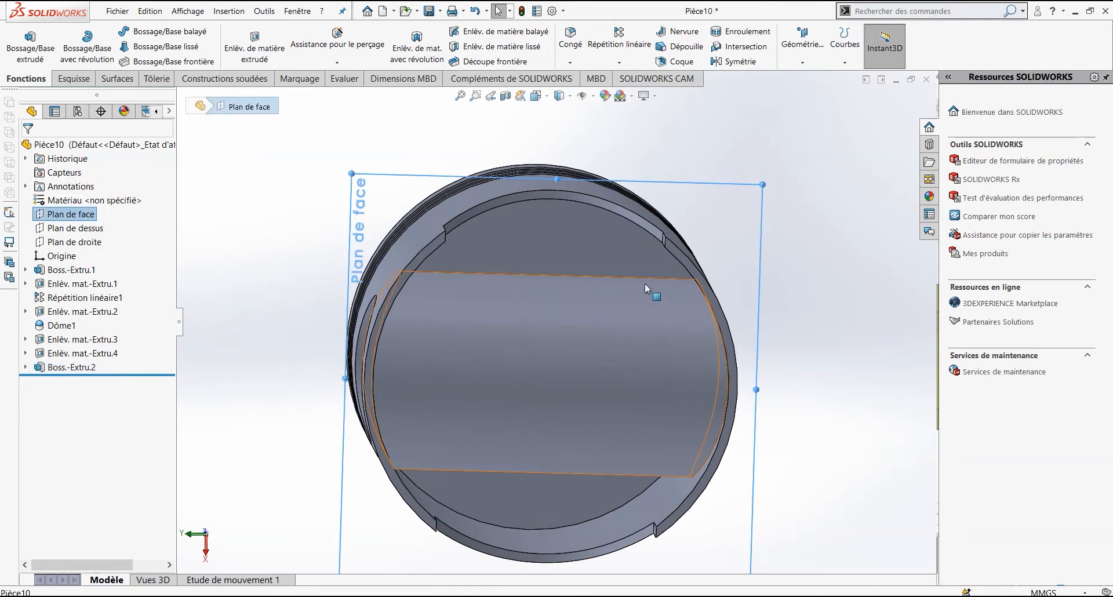
pyautogui.moveTo(644, 284); pyautogui.dragTo(611, 178, button='middle')
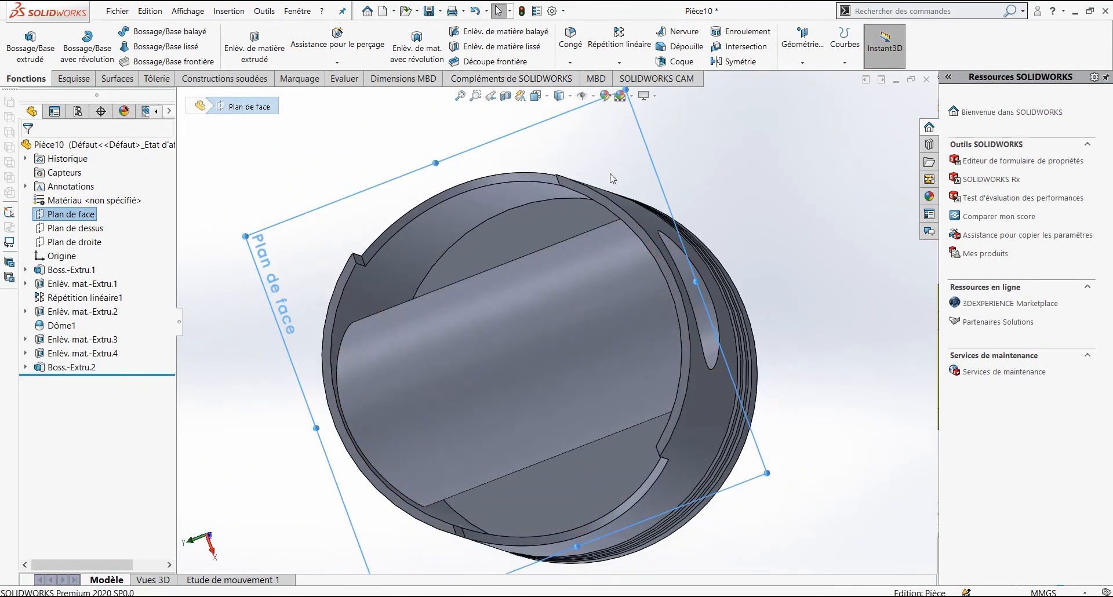
pyautogui.click(81, 86)
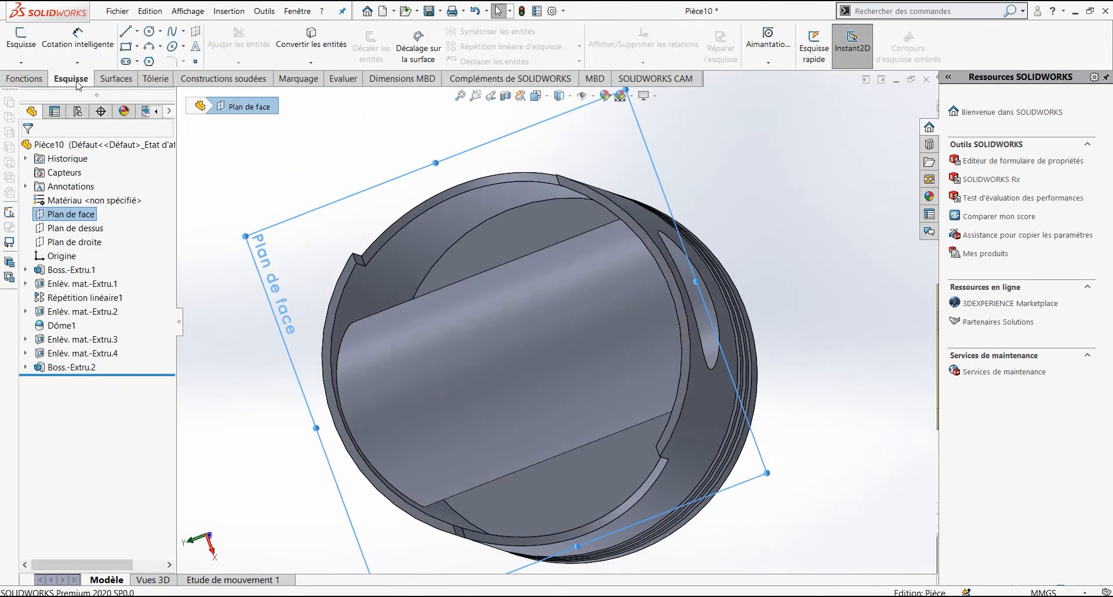
pyautogui.click(35, 47)
pyautogui.click(125, 47)
pyautogui.moveTo(626, 412); pyautogui.dragTo(536, 121, button='middle')
pyautogui.click(536, 97)
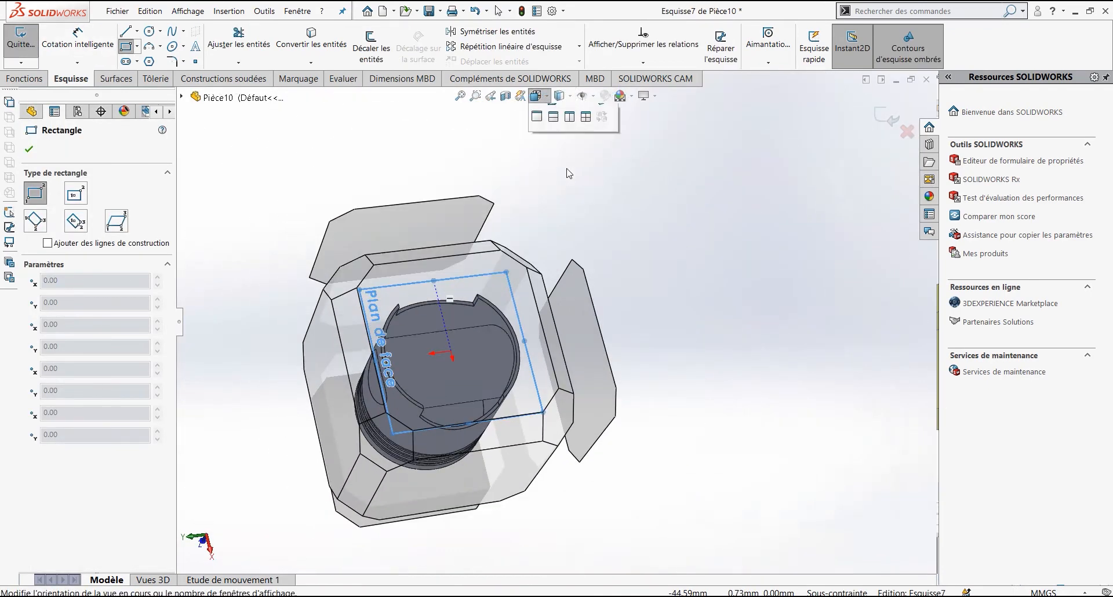
pyautogui.click(601, 164)
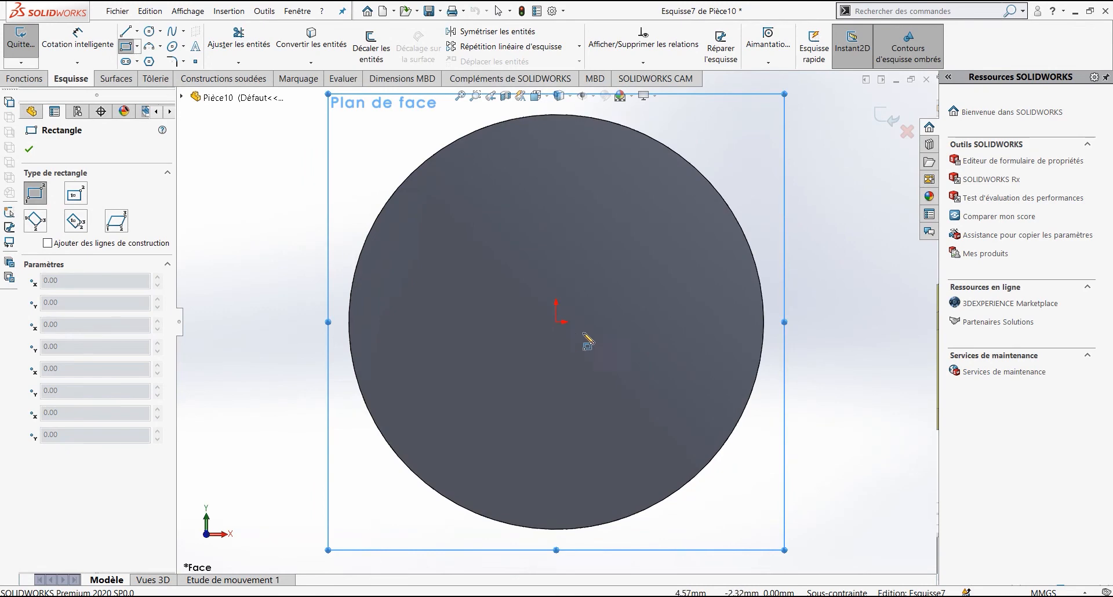
# Sketch a corner rectangle about 50 mm wide and 35 mm high around the origin, across the pin boss as seen from the piston's open end.
pyautogui.moveTo(599, 334); pyautogui.dragTo(364, 325, button='middle')
pyautogui.press('Escape')
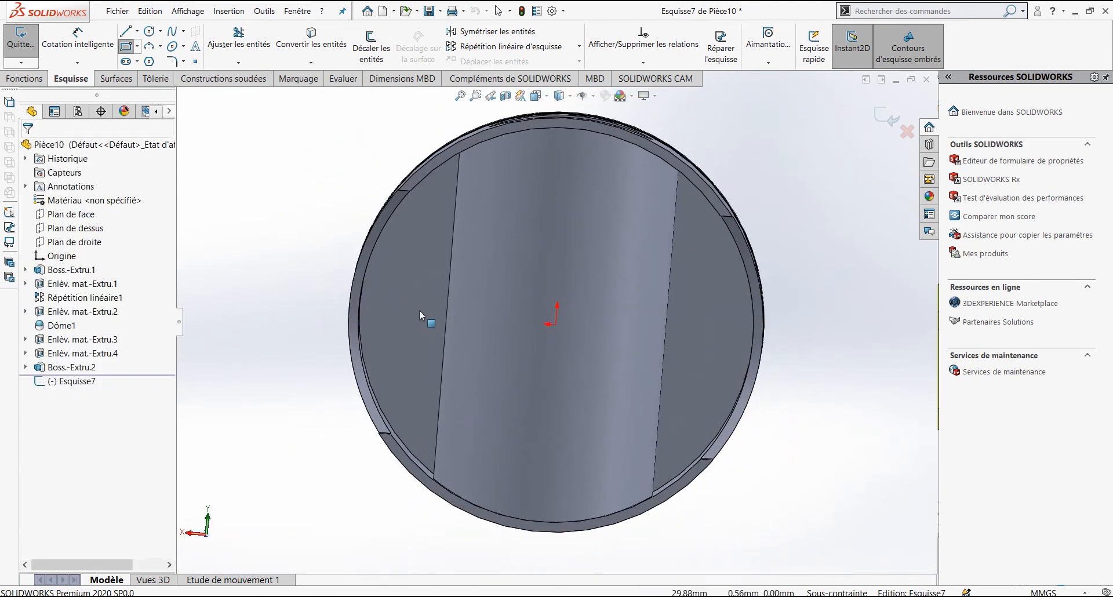
pyautogui.scroll(-3, 545, 492)
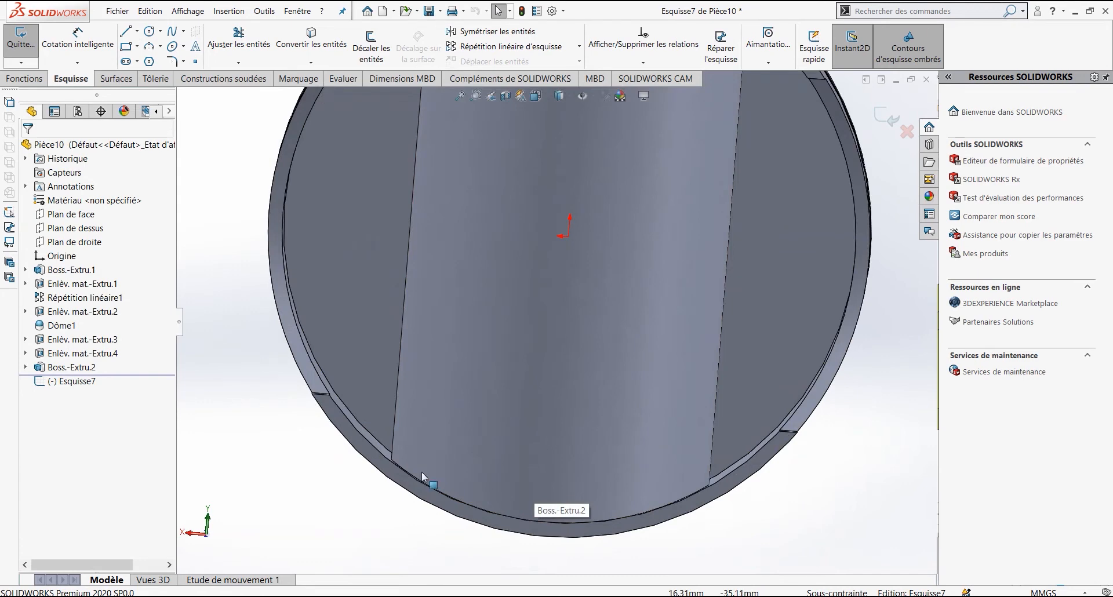
pyautogui.click(343, 420)
pyautogui.click(536, 96)
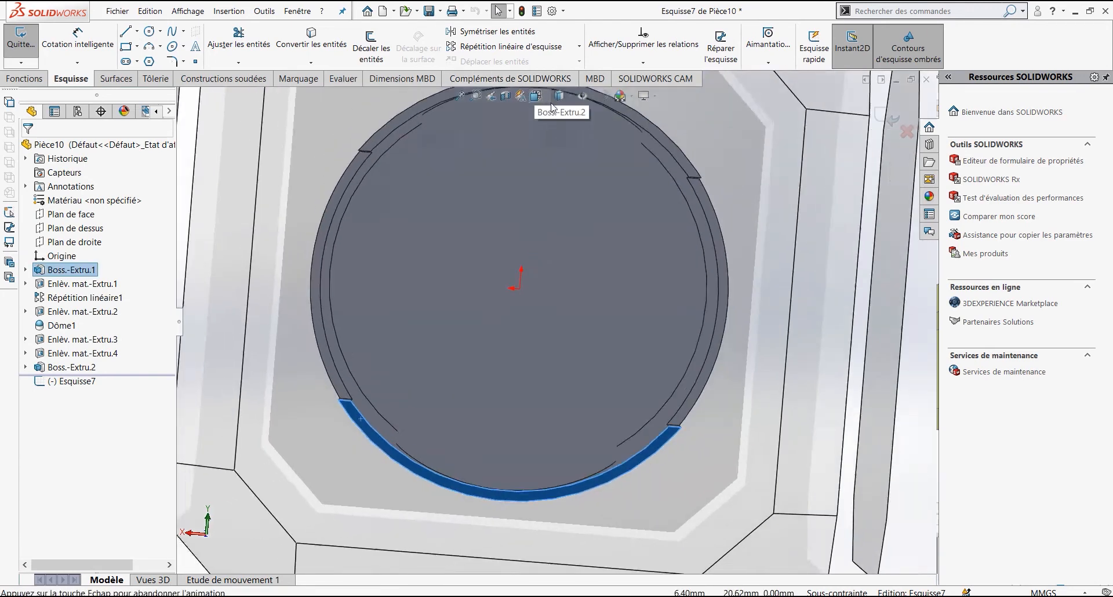
pyautogui.click(603, 161)
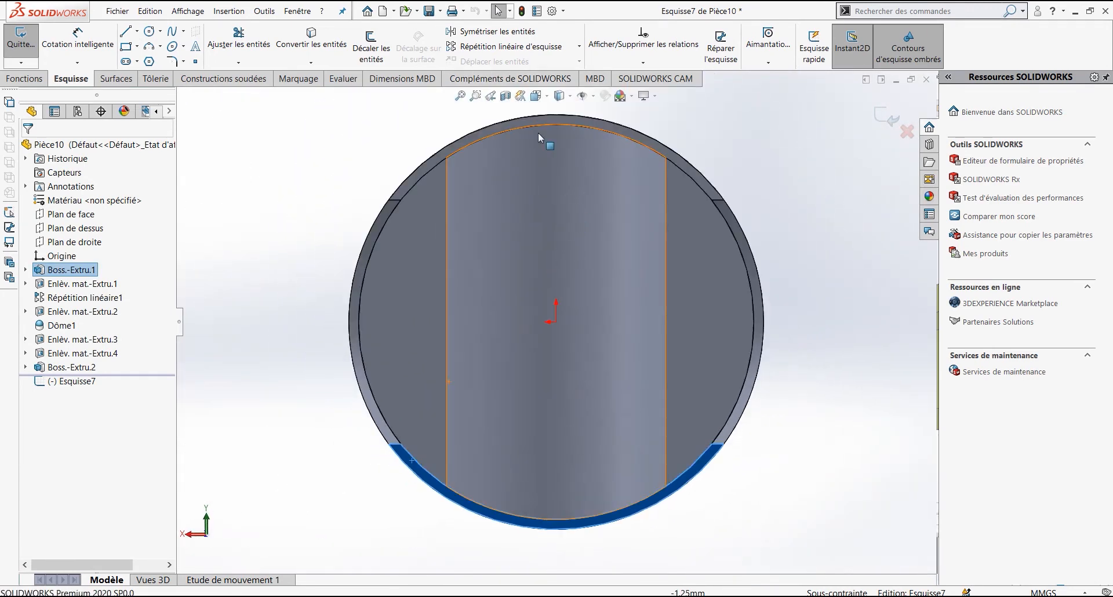
pyautogui.click(125, 47)
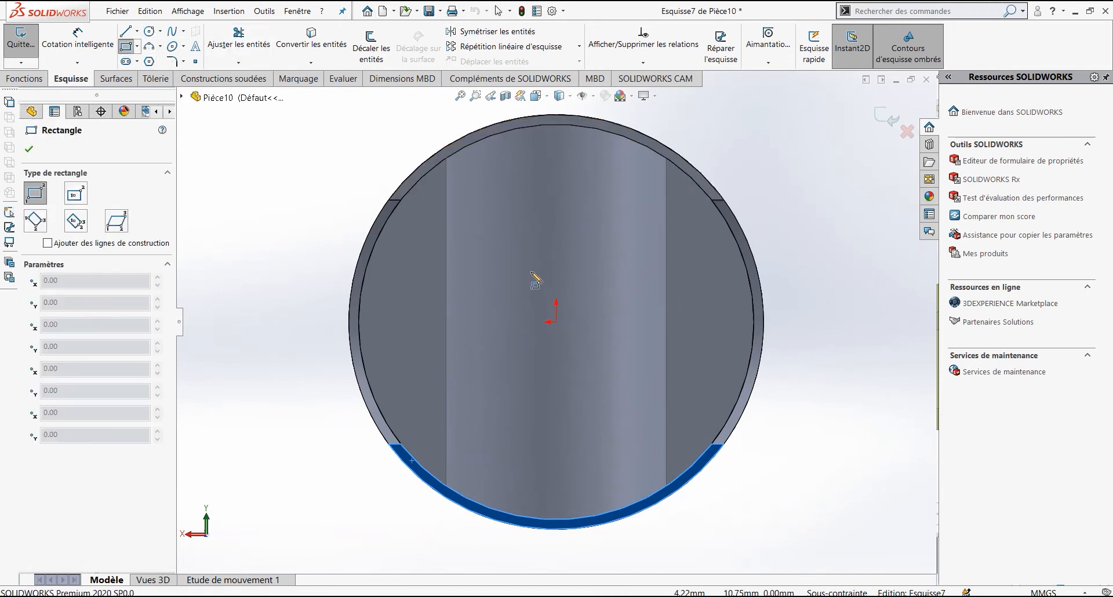
pyautogui.moveTo(432, 228)
pyautogui.mouseDown()
pyautogui.moveTo(577, 282)
pyautogui.moveTo(676, 397)
pyautogui.mouseUp()
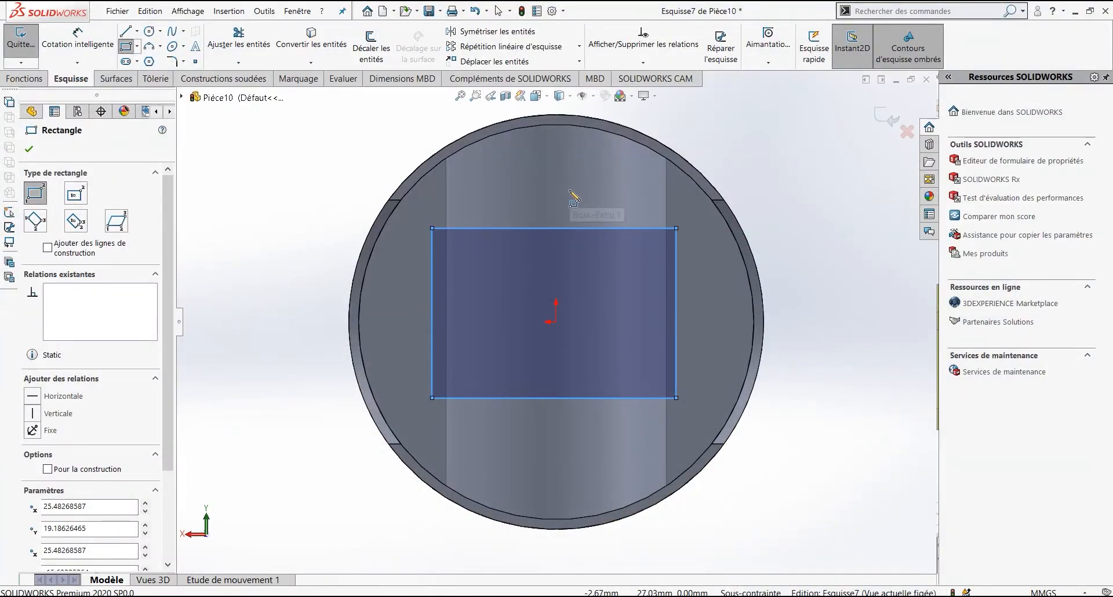
# Dimension the rectangle's height as 38 mm and check it against the reference drawing in Paint.
pyautogui.click(77, 38)
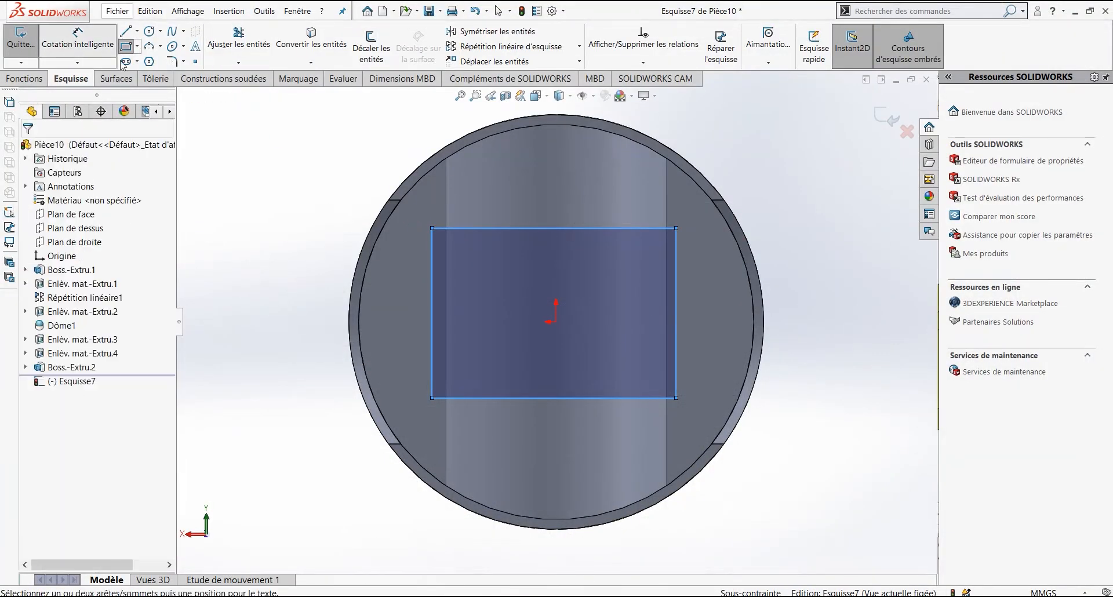
pyautogui.click(430, 328)
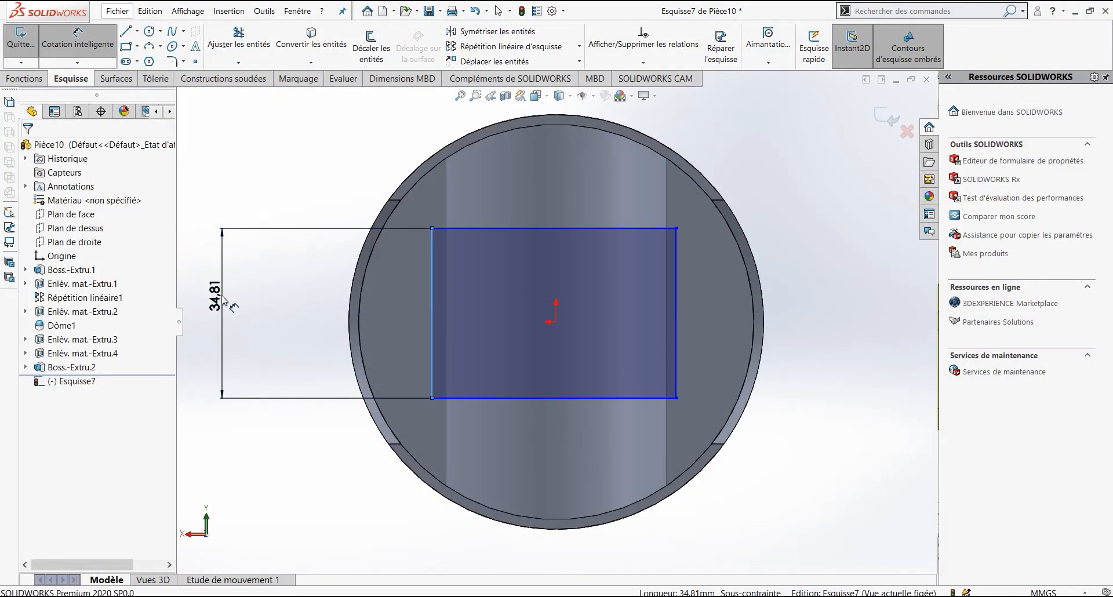
pyautogui.click(218, 290)
pyautogui.write('38')
pyautogui.press('Return')
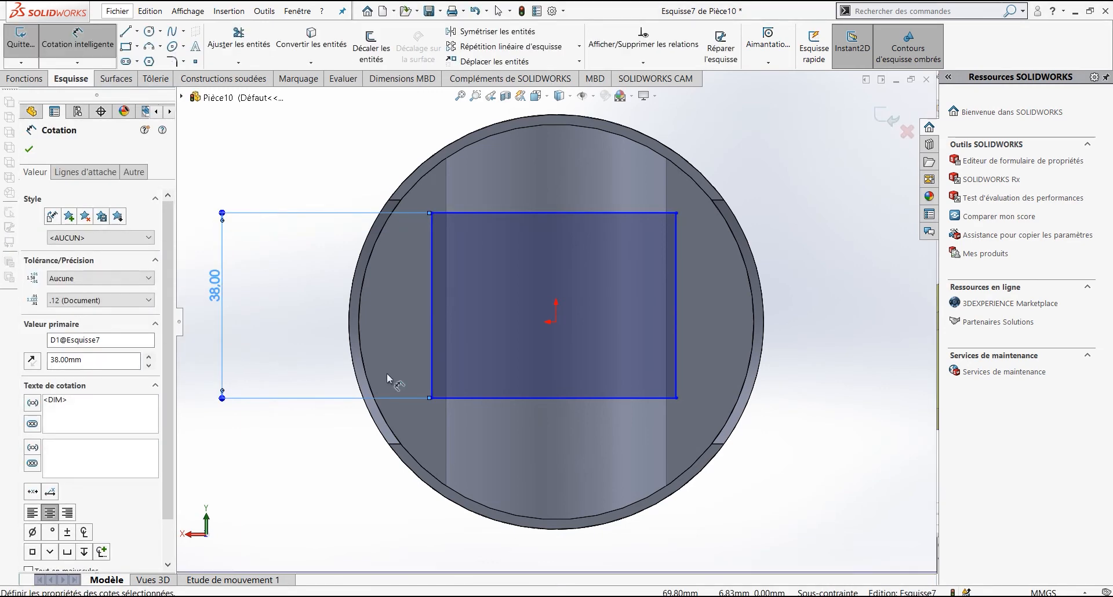
pyautogui.hotkey('alt', 'Tab')
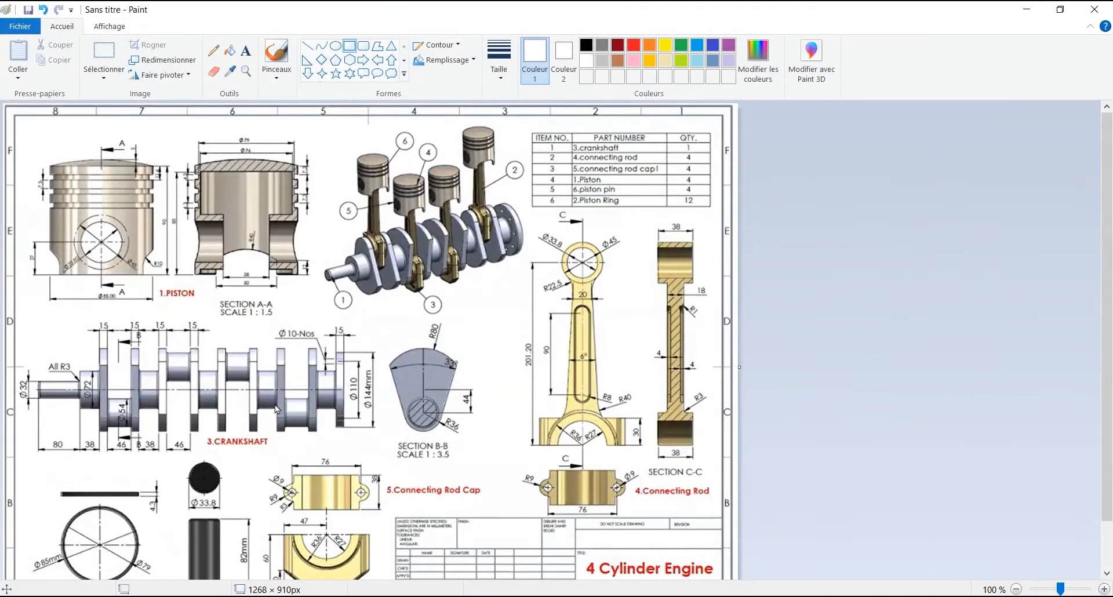
pyautogui.hotkey('alt', 'Tab')
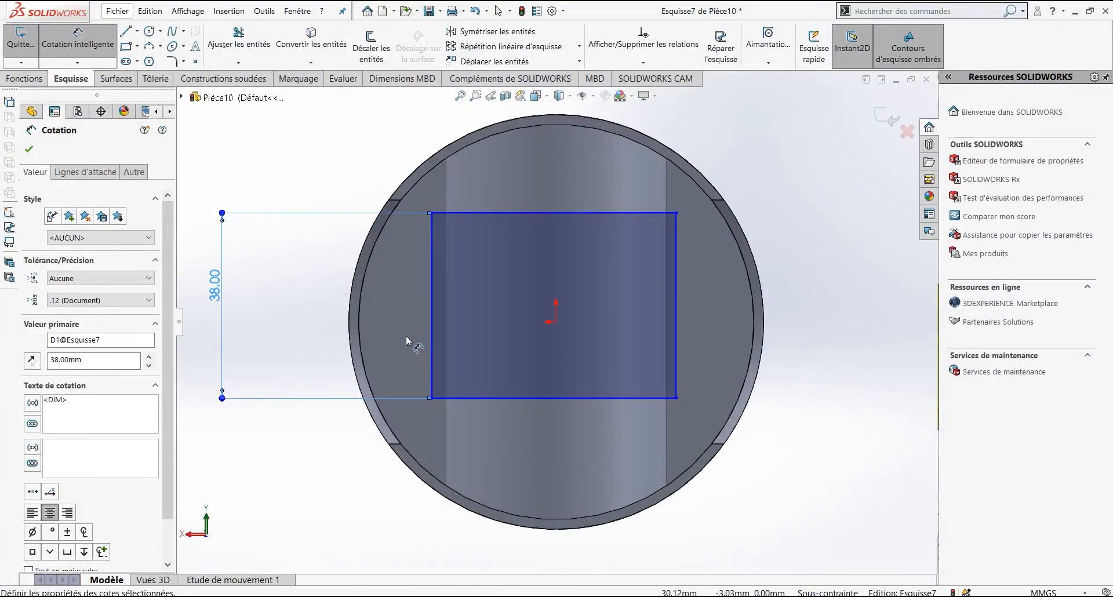
# Draw a horizontal construction line between the midpoints of the rectangle's two vertical sides.
pyautogui.click(137, 31)
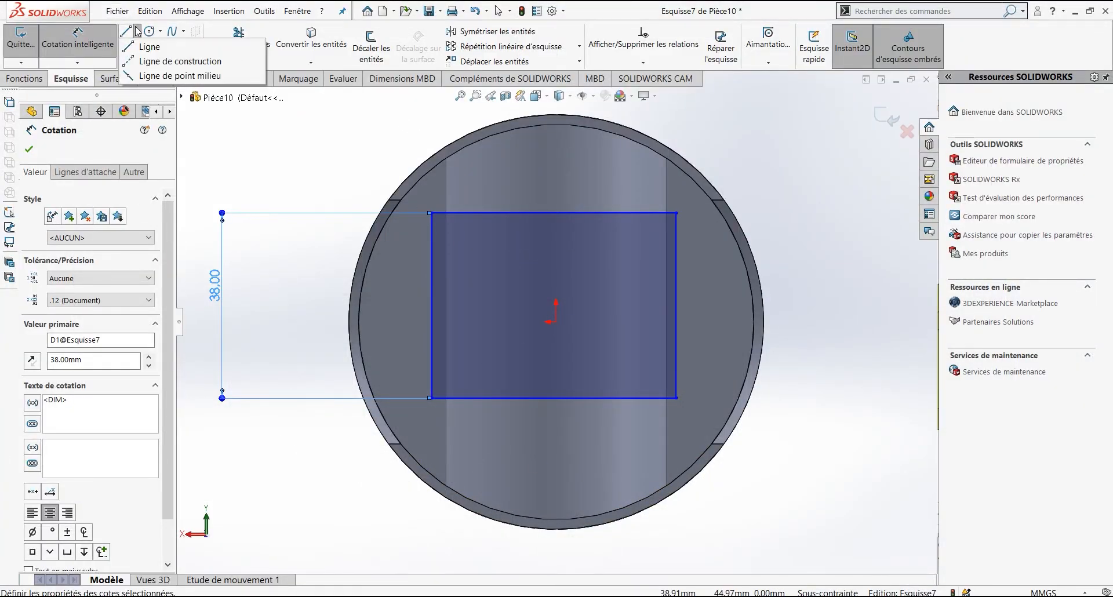
pyautogui.click(165, 53)
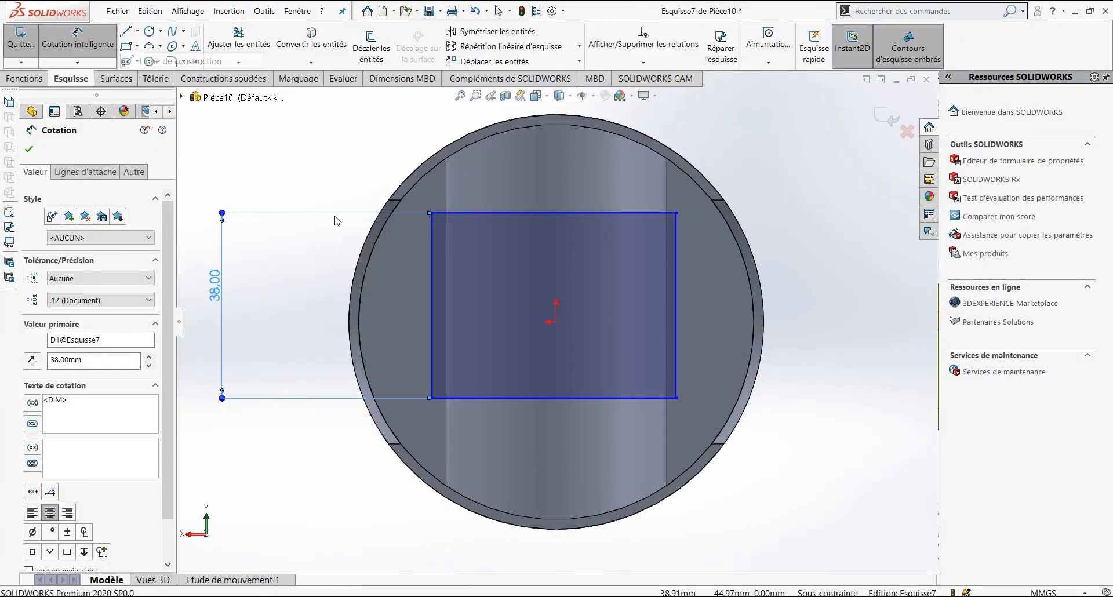
pyautogui.click(431, 305)
pyautogui.click(677, 306)
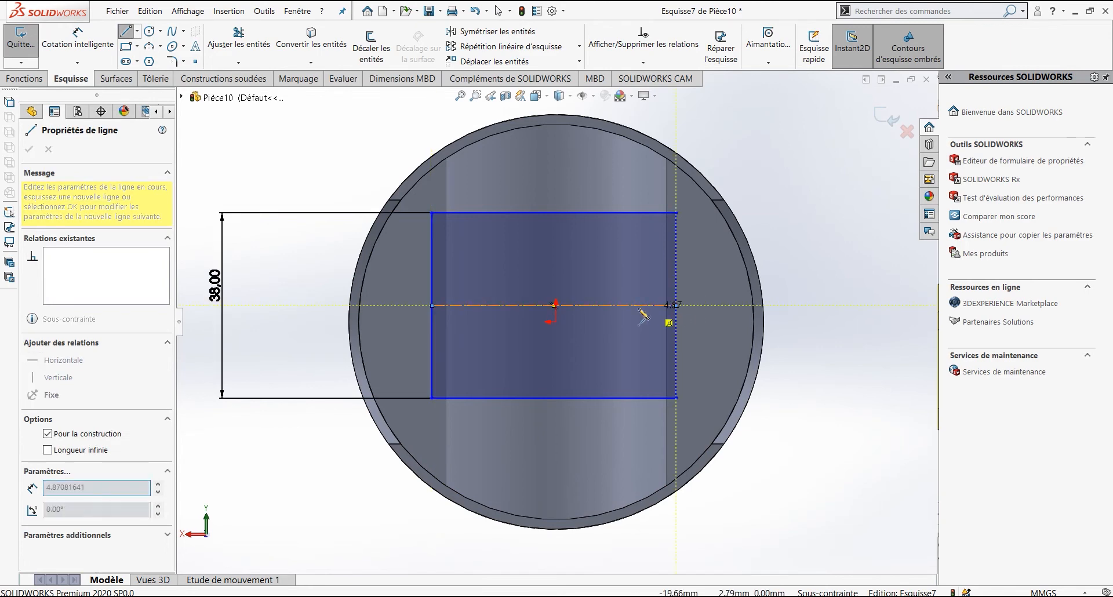
pyautogui.press('Escape')
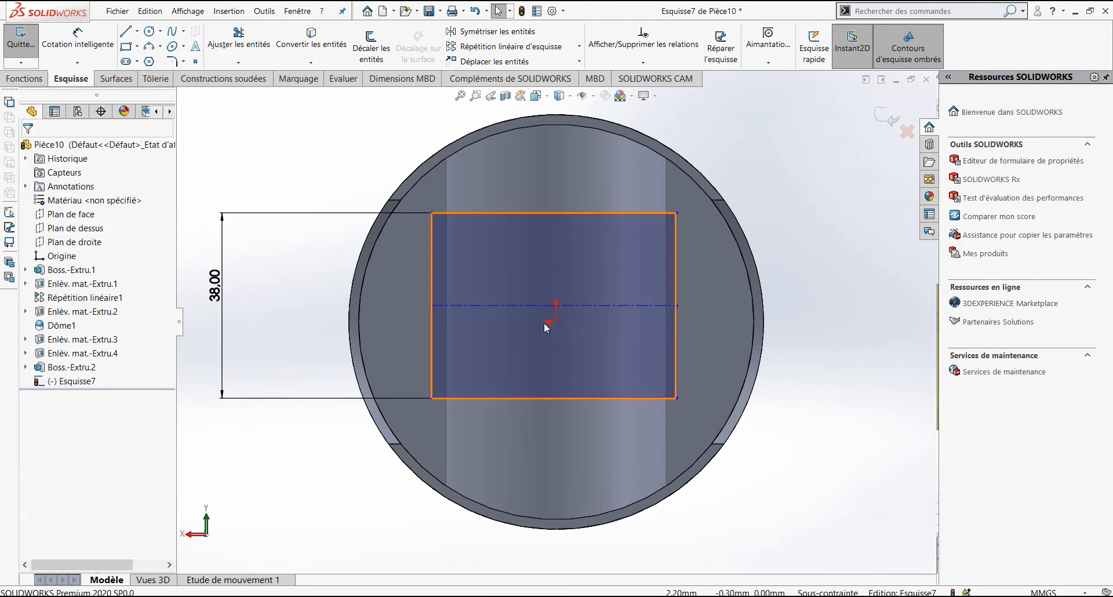
# Make the rectangle's horizontal construction line coincident with the origin to centre the rectangle vertically.
pyautogui.click(546, 307)
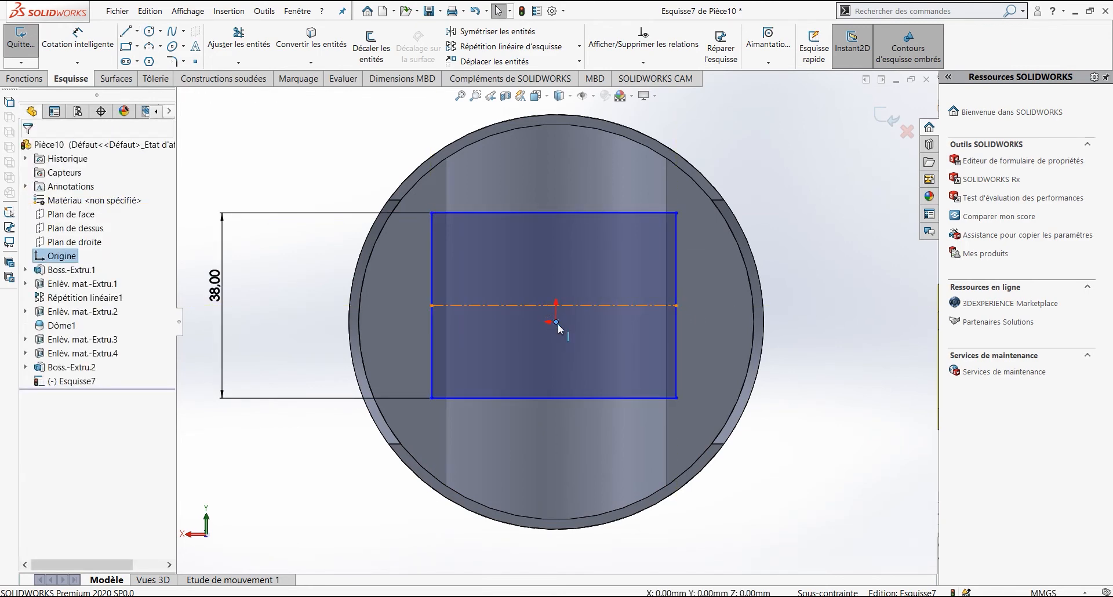
pyautogui.keyDown('ctrl'); pyautogui.click(558, 323); pyautogui.keyUp('ctrl')
pyautogui.keyDown('ctrl'); pyautogui.click(558, 322); pyautogui.keyUp('ctrl')
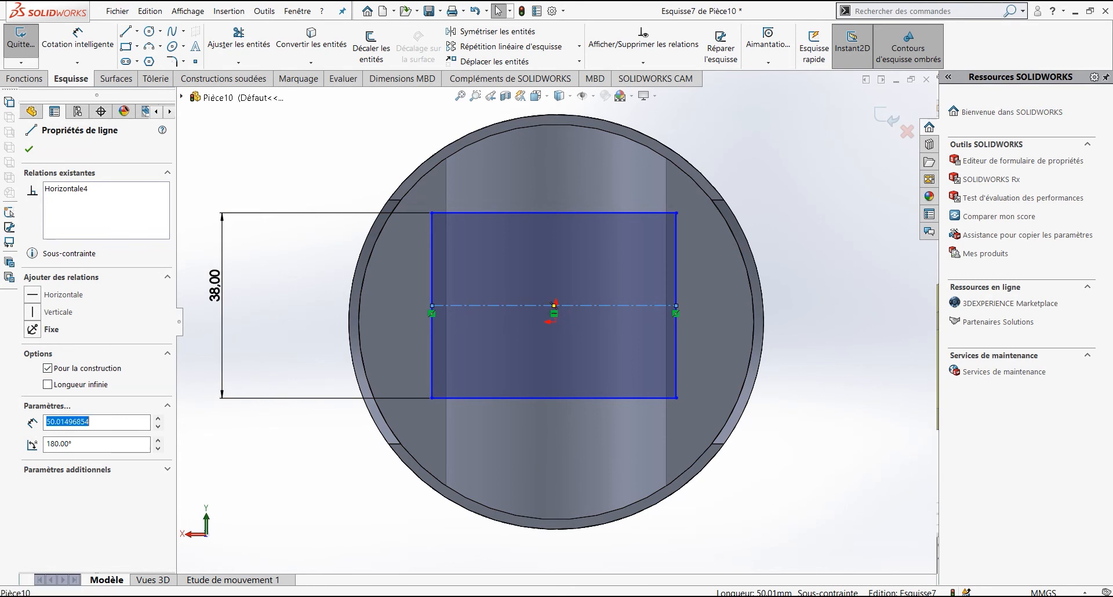
pyautogui.click(554, 305)
pyautogui.press('Escape')
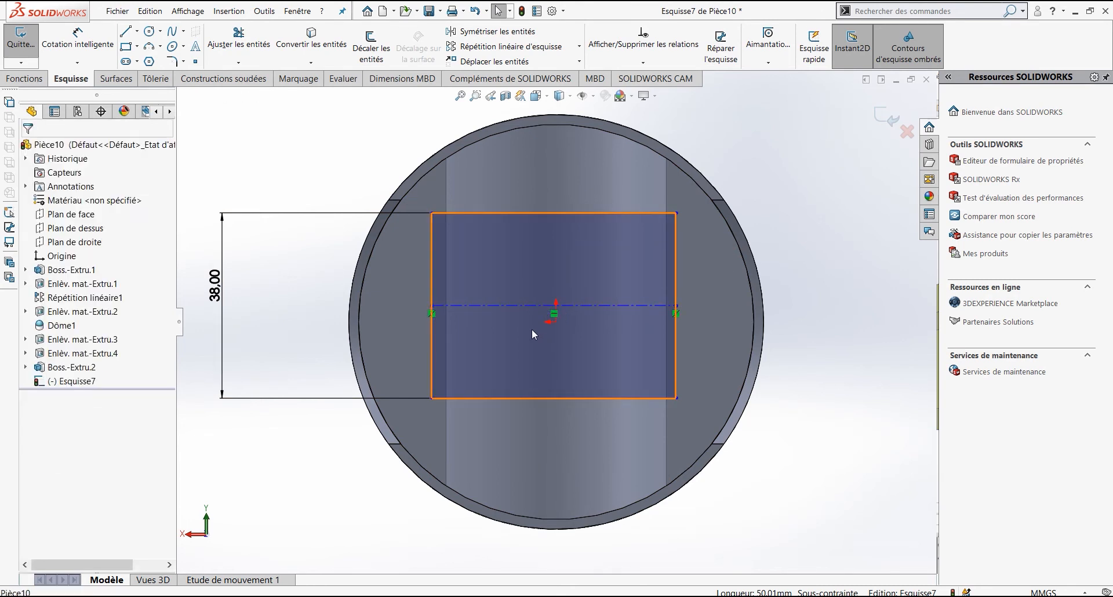
pyautogui.click(554, 306)
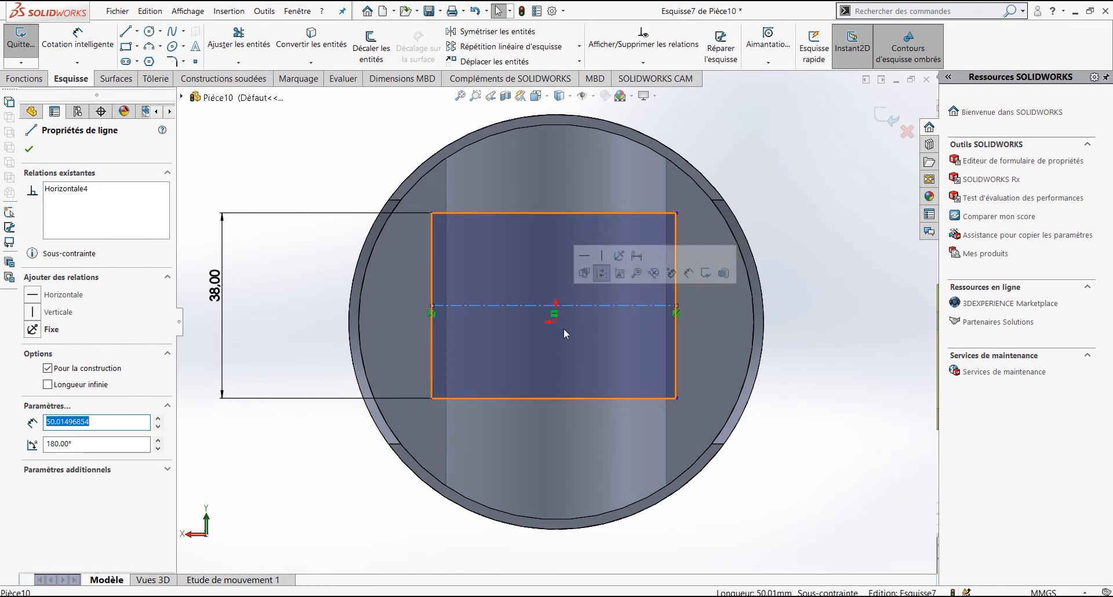
pyautogui.keyDown('ctrl'); pyautogui.click(555, 321); pyautogui.keyUp('ctrl')
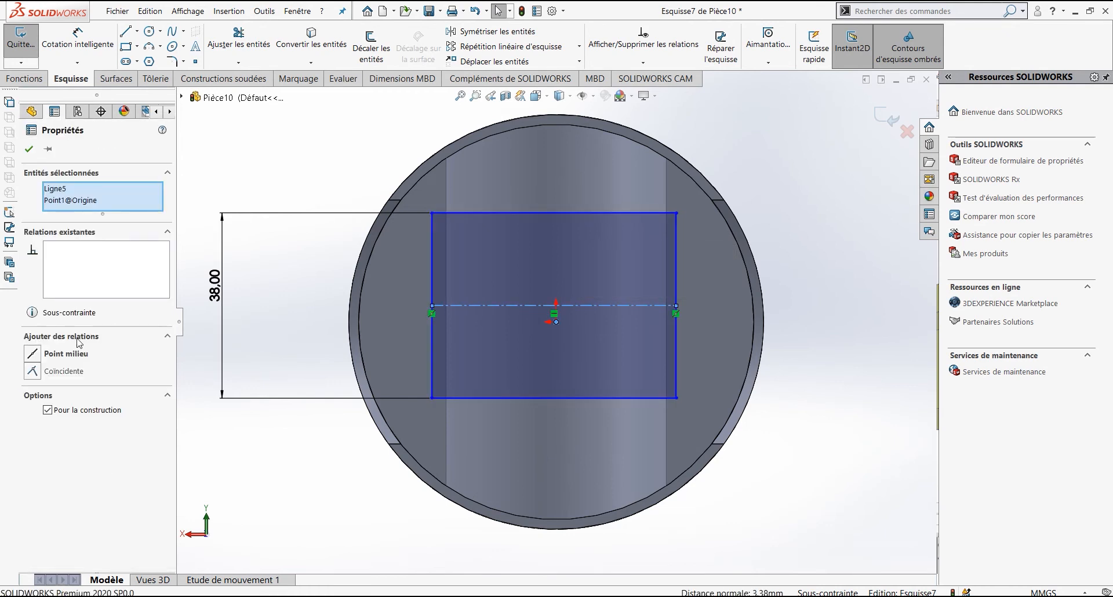
pyautogui.click(31, 372)
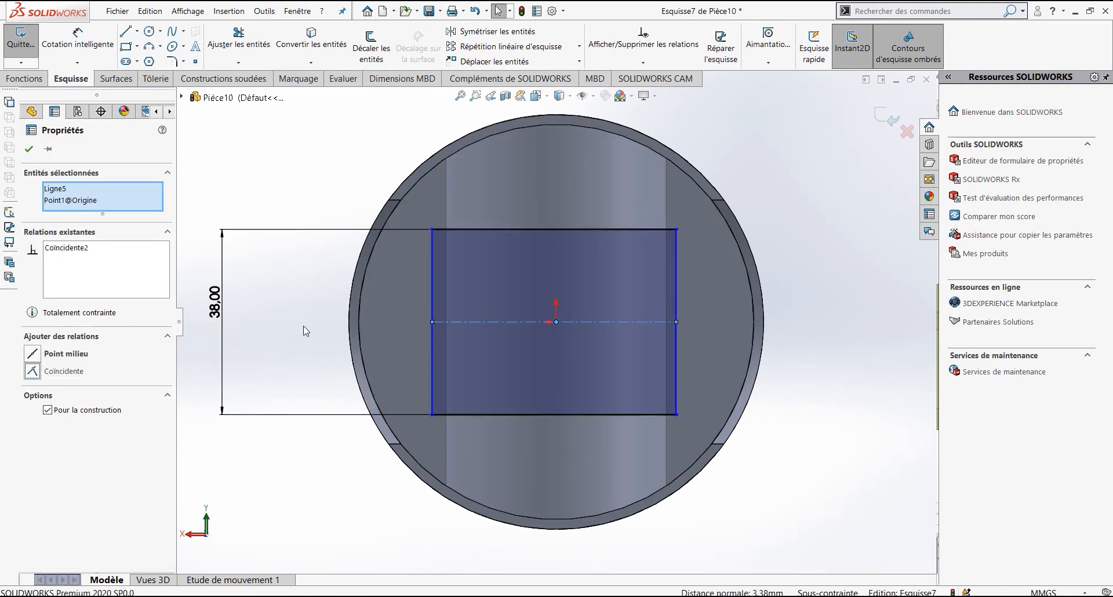
# Cut-extrude the 38 mm rectangle blind to a depth of 65 mm into the piston, reversing the direction as needed, to separate the two pin bosses.
pyautogui.click(8, 84)
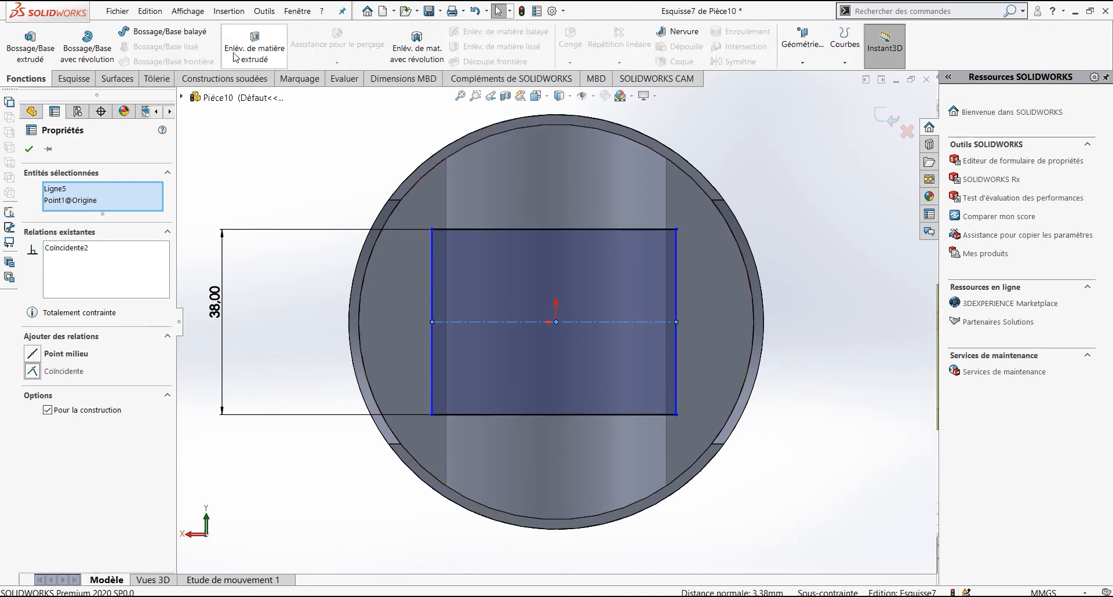
pyautogui.click(254, 45)
pyautogui.moveTo(627, 335); pyautogui.dragTo(191, 314, button='middle')
pyautogui.click(32, 229)
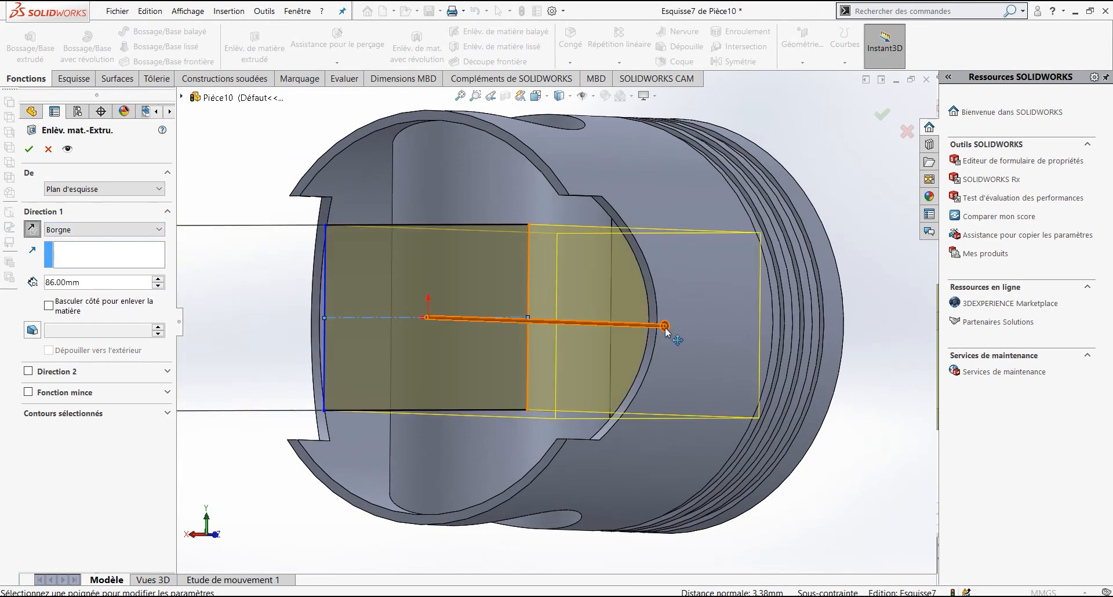
pyautogui.moveTo(664, 329); pyautogui.dragTo(555, 329)
pyautogui.moveTo(555, 330); pyautogui.dragTo(828, 278, button='middle')
pyautogui.click(28, 149)
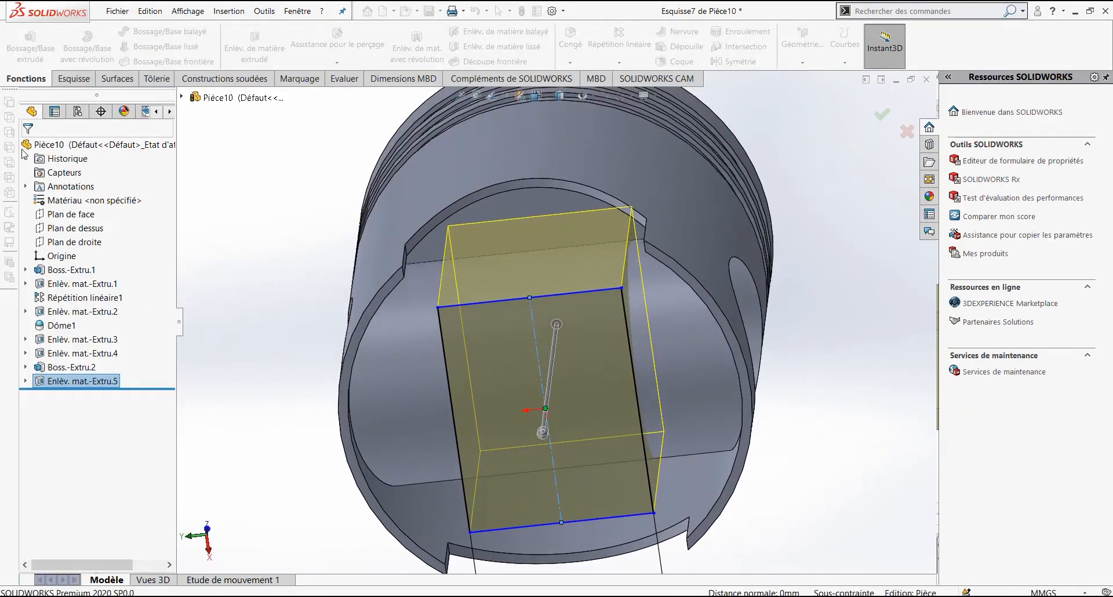
pyautogui.scroll(-3, 624, 321)
pyautogui.moveTo(624, 321); pyautogui.dragTo(574, 235, button='middle')
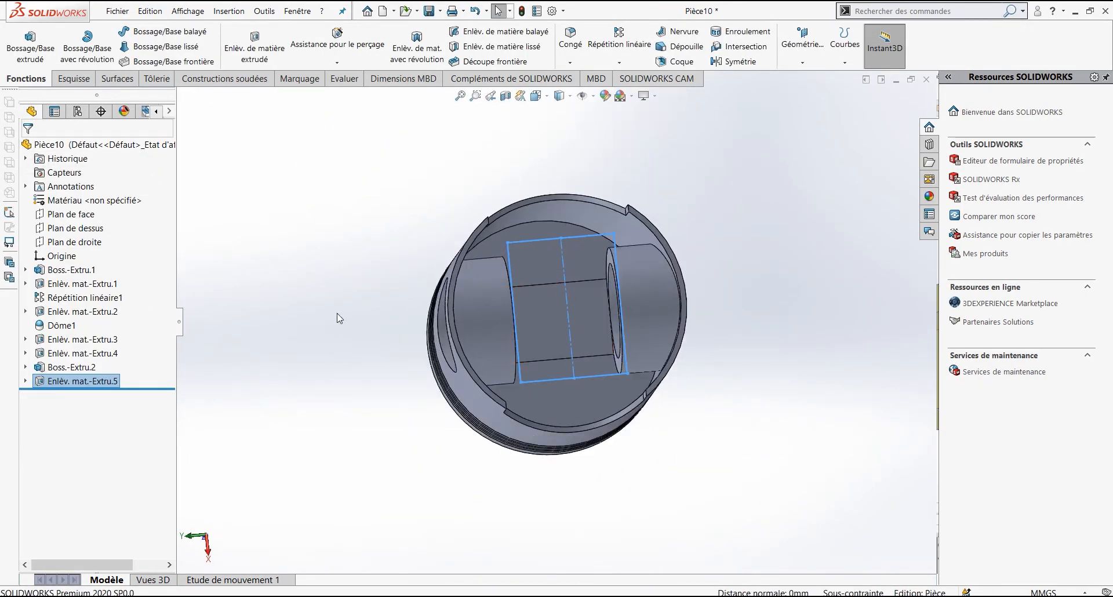
pyautogui.click(338, 315)
pyautogui.moveTo(649, 343); pyautogui.dragTo(625, 326, button='middle')
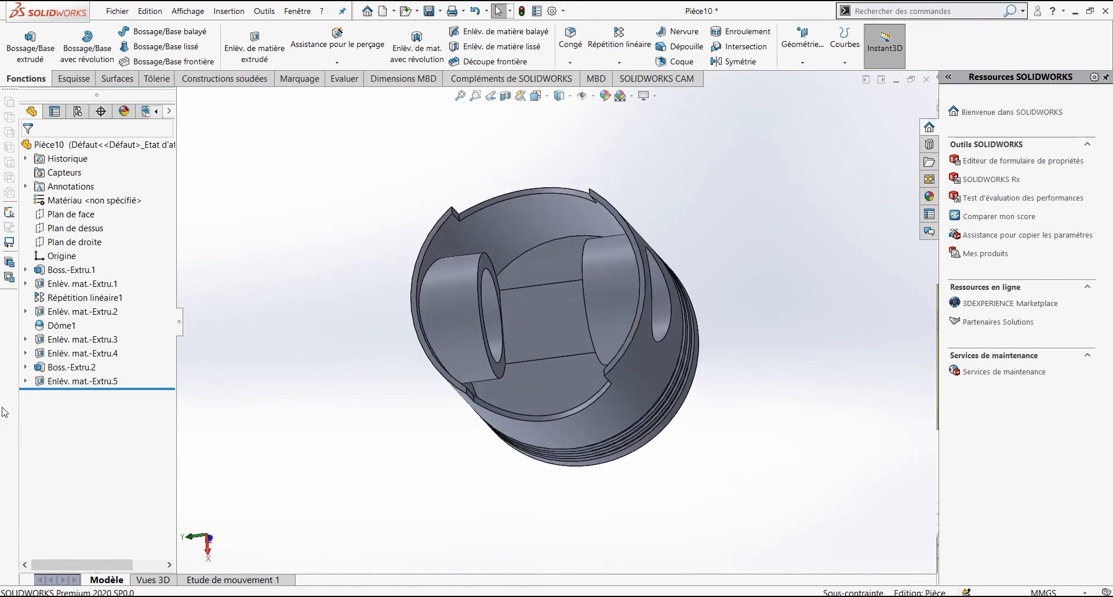
# Review the settings of the cut between the pin bosses and examine the piston views of the reference drawing in Paint.
pyautogui.click(84, 381)
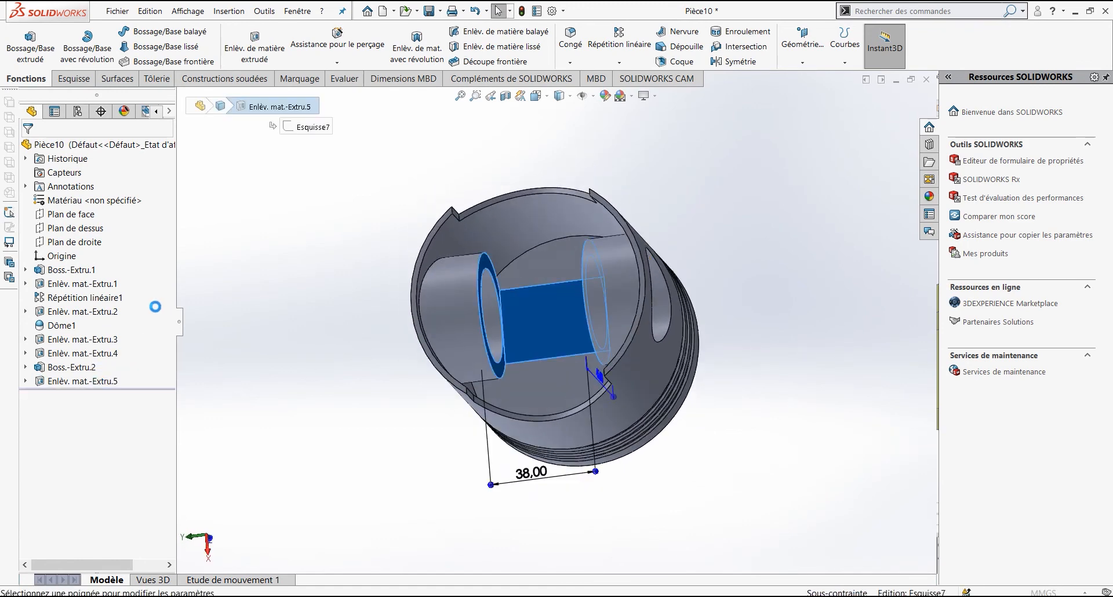
pyautogui.click(158, 280)
pyautogui.click(158, 279)
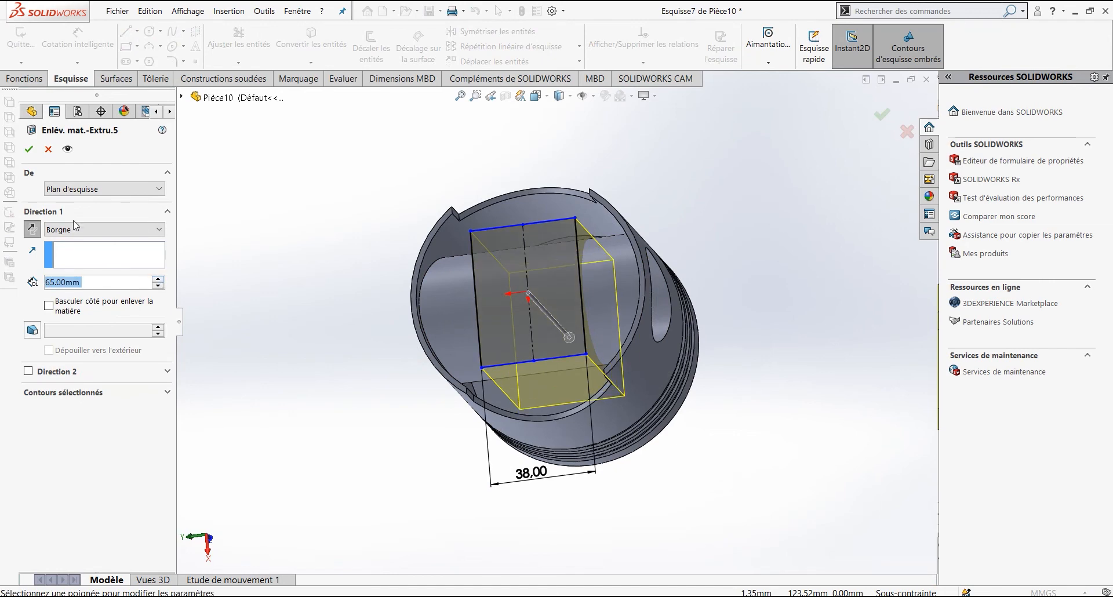
pyautogui.click(29, 149)
pyautogui.moveTo(653, 353); pyautogui.dragTo(529, 543, button='middle')
pyautogui.scroll(-2, 528, 543)
pyautogui.click(627, 596)
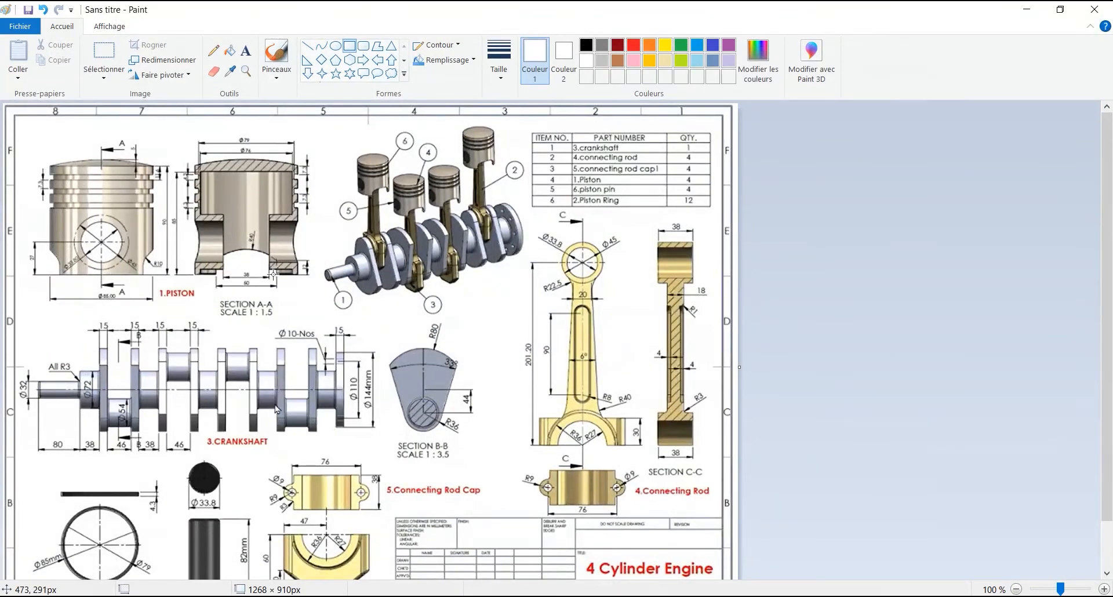
pyautogui.scroll(-3, 295, 267)
pyautogui.scroll(3, 286, 212)
pyautogui.click(597, 595)
# Start a Fillet and select the four edges where the skirt cut-outs' arcs meet their straight sides.
pyautogui.scroll(-2, 524, 292)
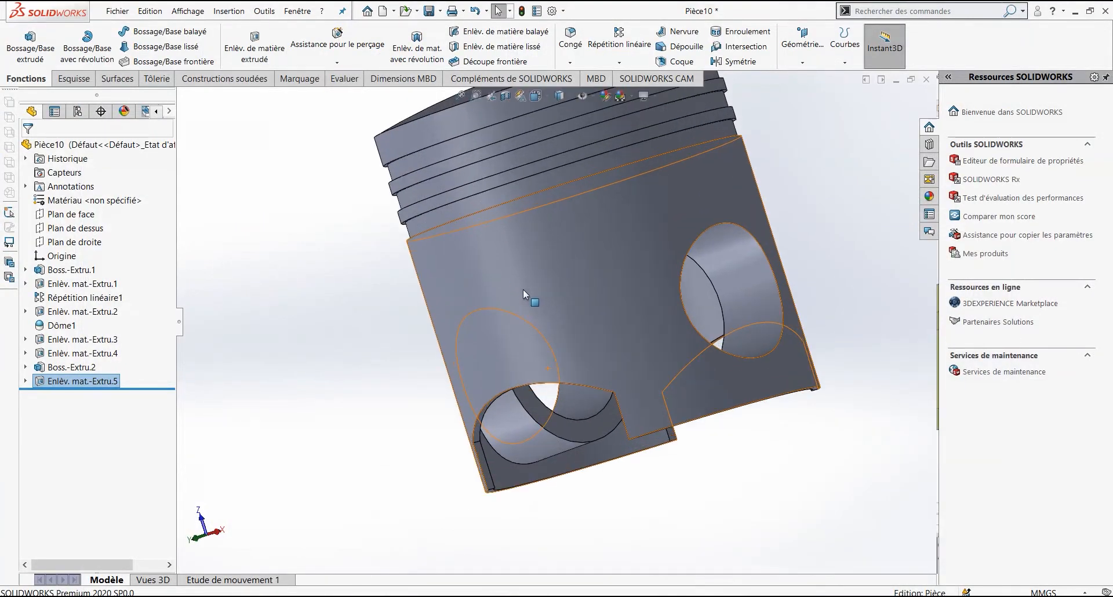
pyautogui.moveTo(526, 294); pyautogui.dragTo(562, 230, button='middle')
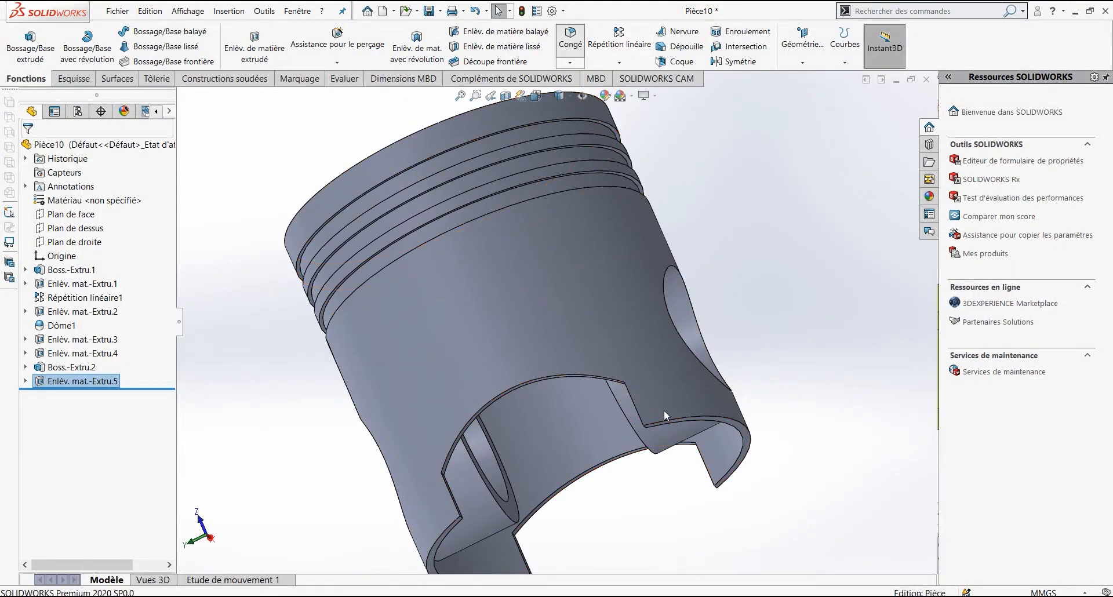
pyautogui.scroll(-3, 601, 375)
pyautogui.moveTo(602, 374); pyautogui.dragTo(648, 340, button='middle')
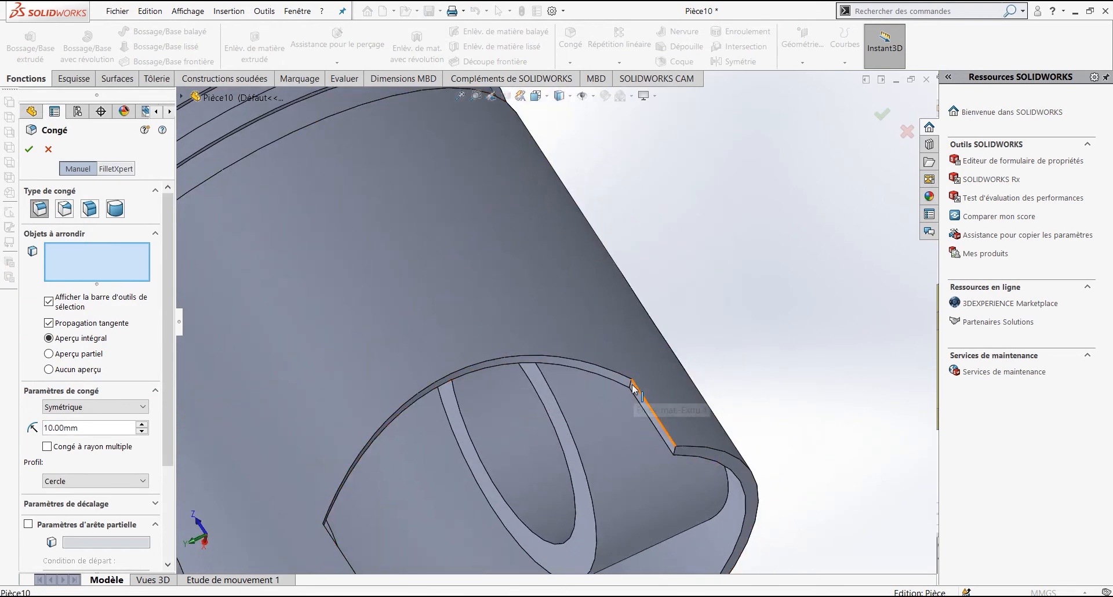
pyautogui.click(634, 387)
pyautogui.scroll(5, 589, 424)
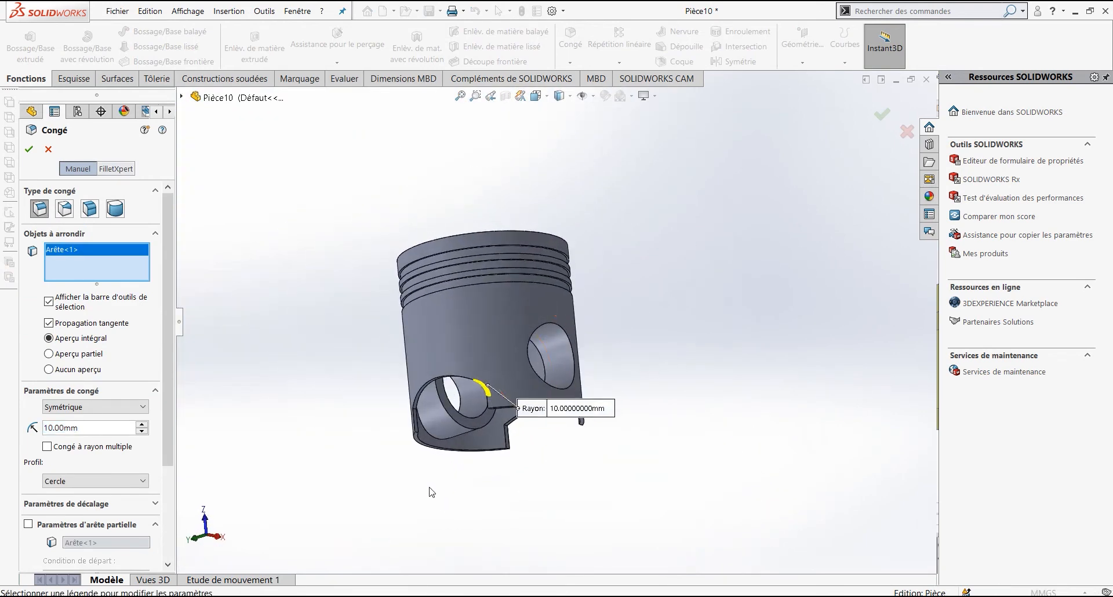
pyautogui.scroll(-3, 431, 493)
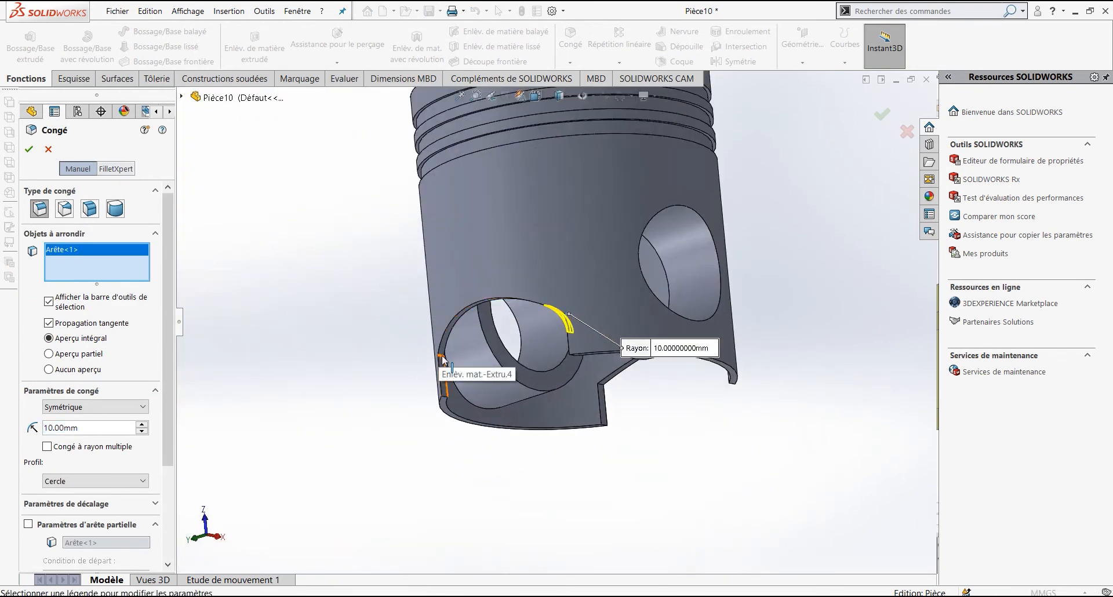
pyautogui.click(442, 359)
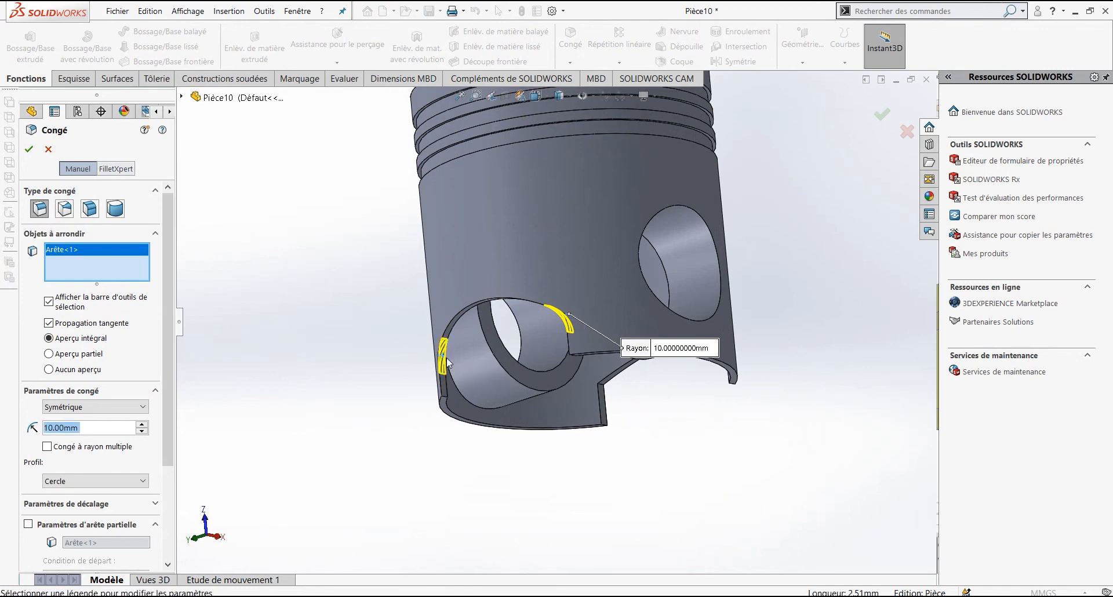
pyautogui.click(604, 388)
pyautogui.moveTo(603, 388); pyautogui.dragTo(418, 224, button='middle')
pyautogui.scroll(-3, 461, 306)
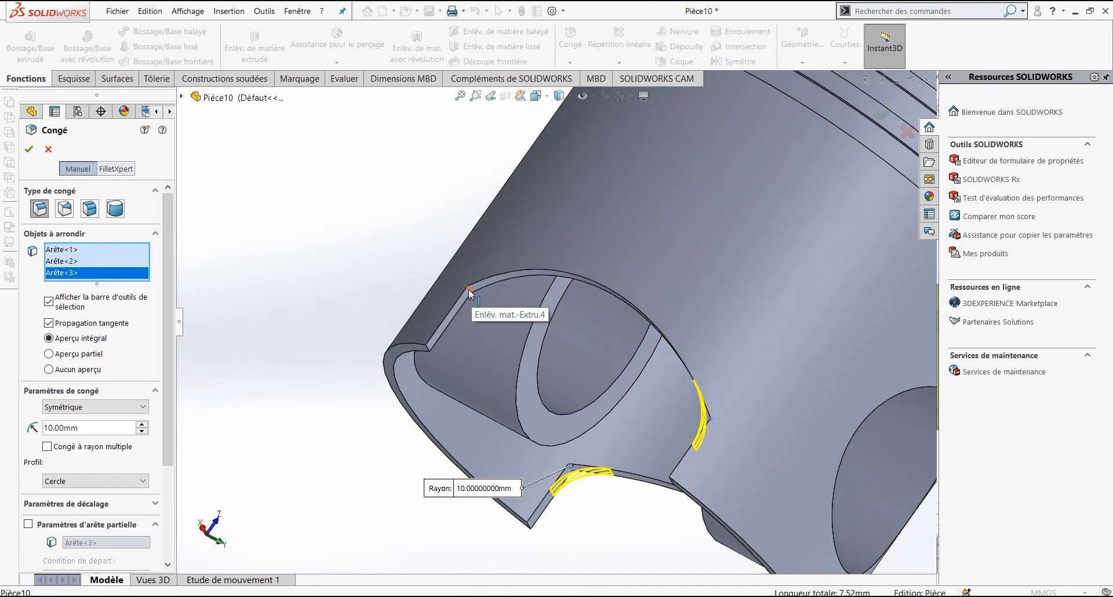
pyautogui.click(469, 293)
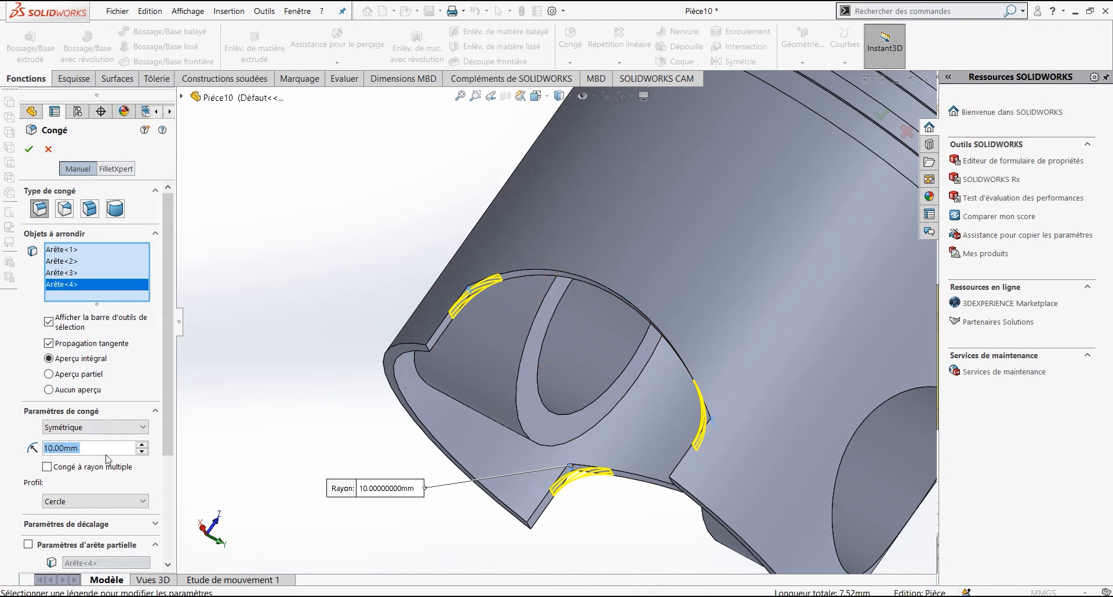
# Set the fillet radius to 5 mm and apply it to the selected skirt cut-out edges.
pyautogui.write('5')
pyautogui.press('Return')
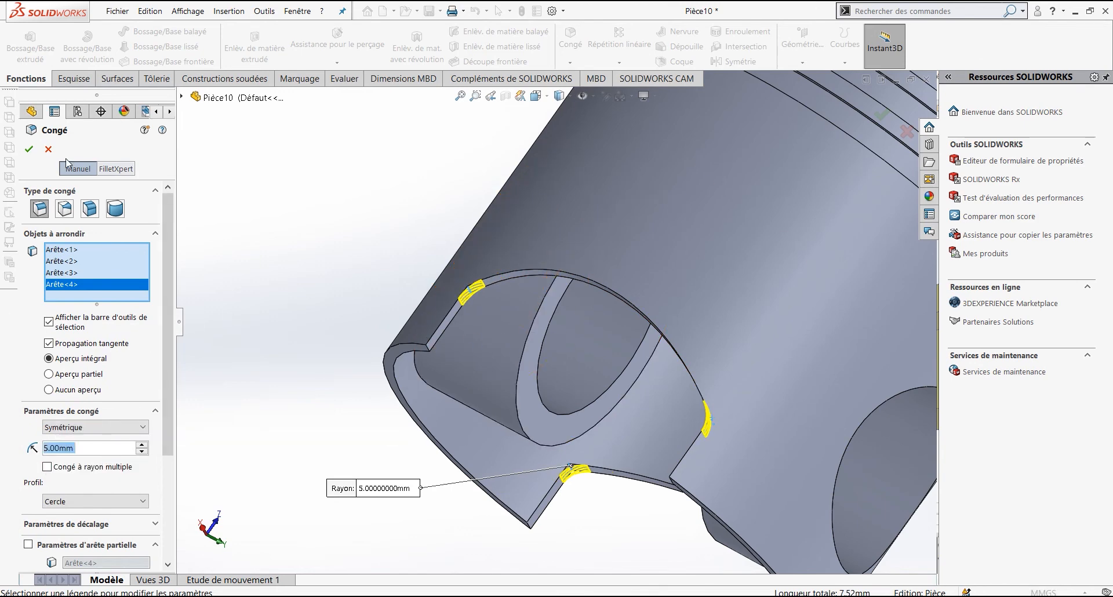
pyautogui.click(32, 150)
pyautogui.moveTo(722, 361); pyautogui.dragTo(655, 465, button='middle')
pyautogui.scroll(5, 721, 429)
pyautogui.scroll(-1, 655, 465)
pyautogui.scroll(3, 686, 279)
pyautogui.moveTo(640, 187); pyautogui.dragTo(610, 251, button='middle')
pyautogui.scroll(1, 610, 251)
pyautogui.scroll(-3, 614, 256)
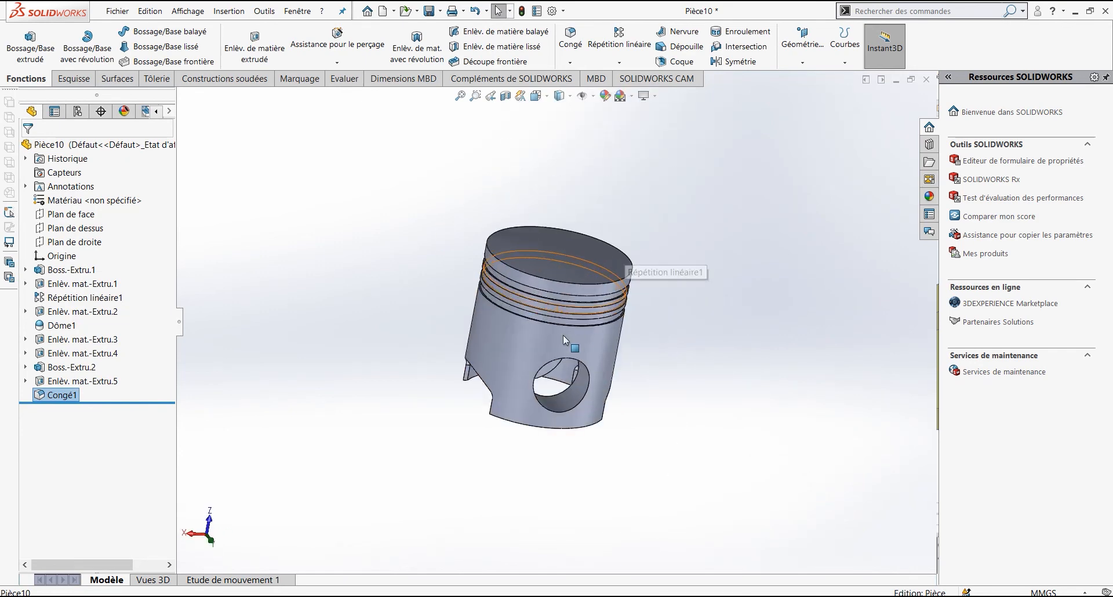
# Try to apply the polished steel appearance (acier poli) from the Acier library straight onto the piston.
pyautogui.click(929, 195)
pyautogui.click(1005, 116)
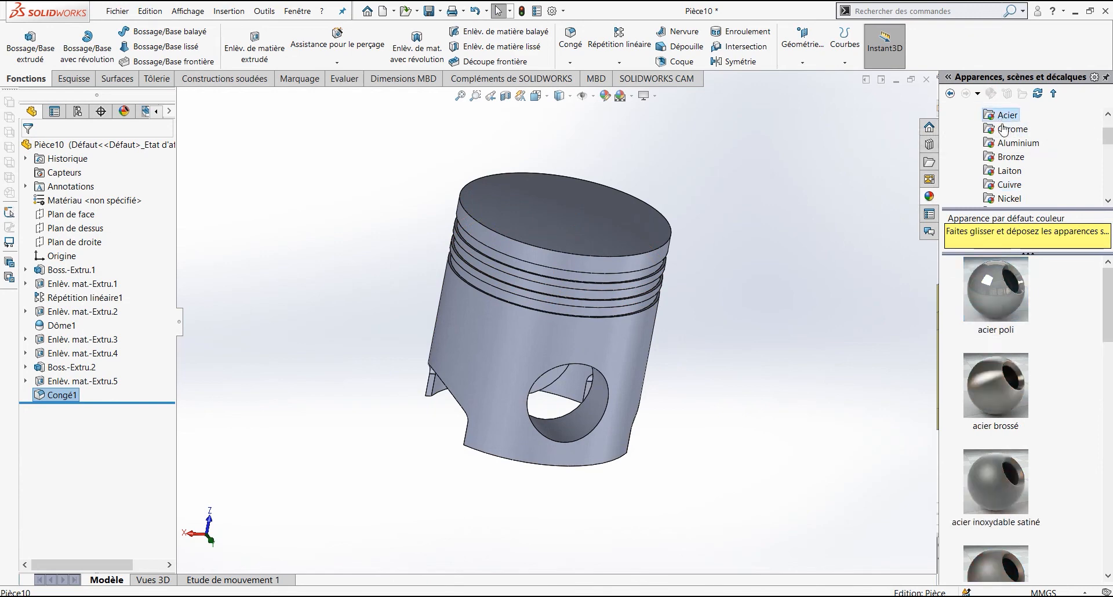
pyautogui.moveTo(1004, 305); pyautogui.dragTo(979, 300)
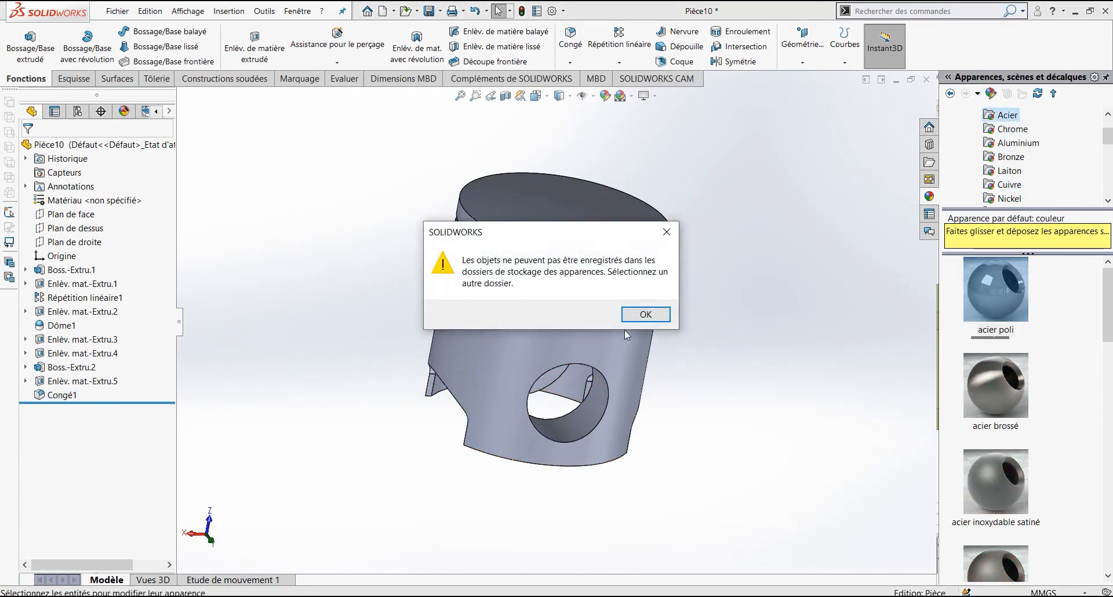
pyautogui.click(639, 316)
pyautogui.moveTo(995, 290); pyautogui.dragTo(704, 375)
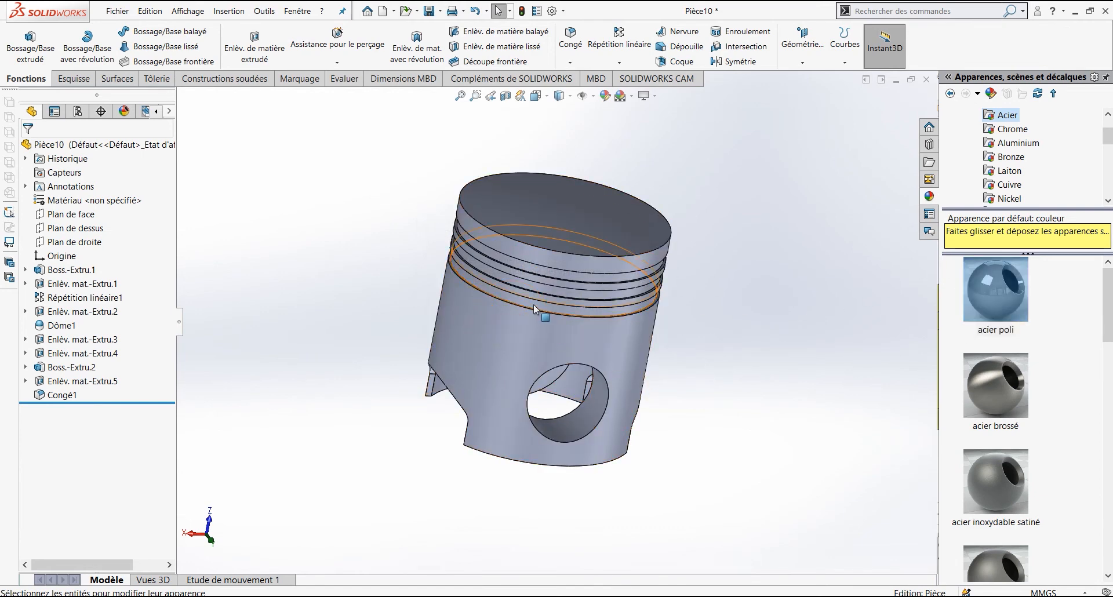
# Edit the whole part's appearance and apply acier poli from the Métal, Acier category.
pyautogui.rightClick(509, 329)
pyautogui.click(618, 295)
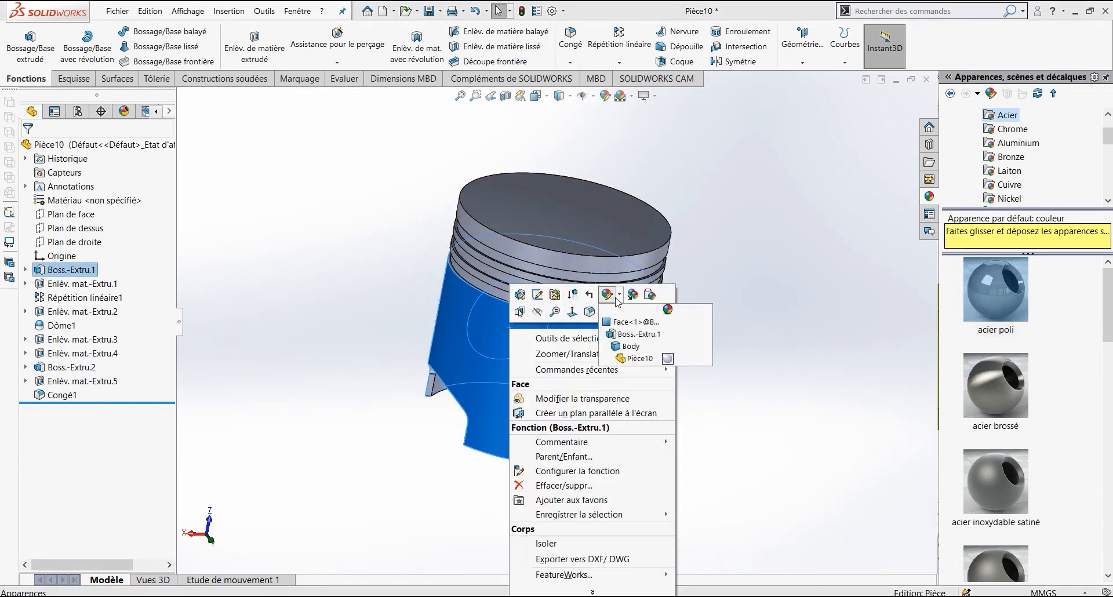
pyautogui.click(667, 359)
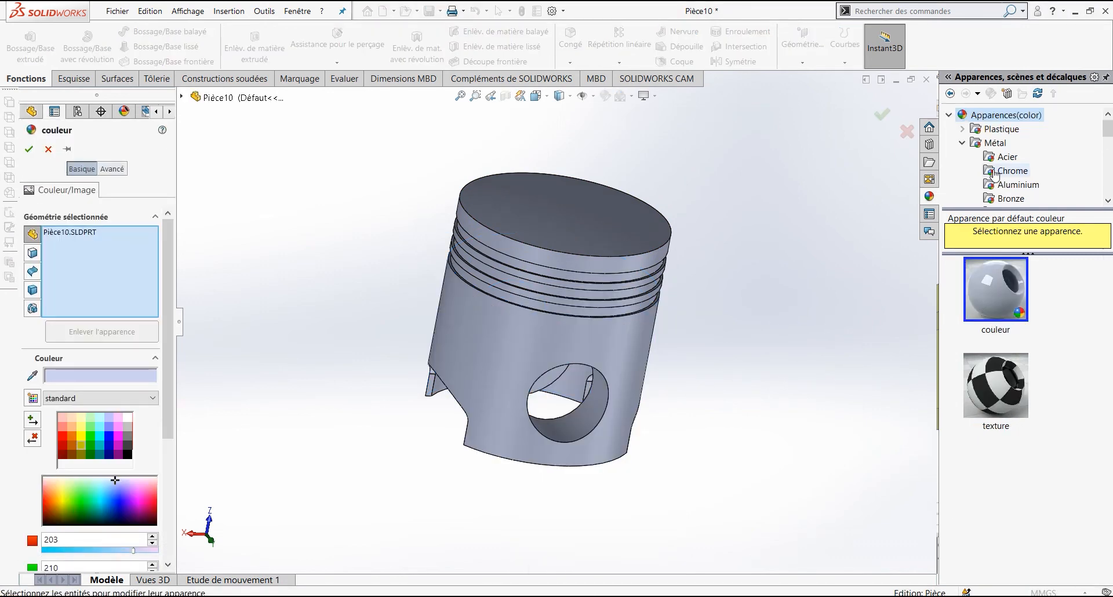
pyautogui.click(1007, 157)
pyautogui.moveTo(995, 289); pyautogui.dragTo(559, 305)
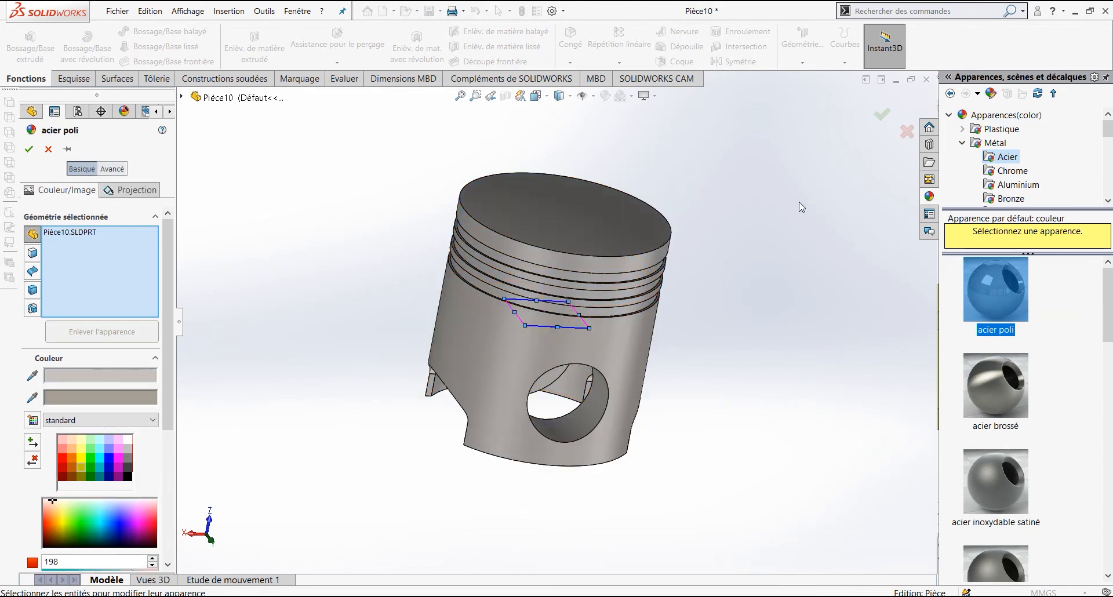
pyautogui.click(882, 116)
# Save the part as Cylindre in the Projet tutoriel folder.
pyautogui.moveTo(523, 399); pyautogui.dragTo(480, 318, button='middle')
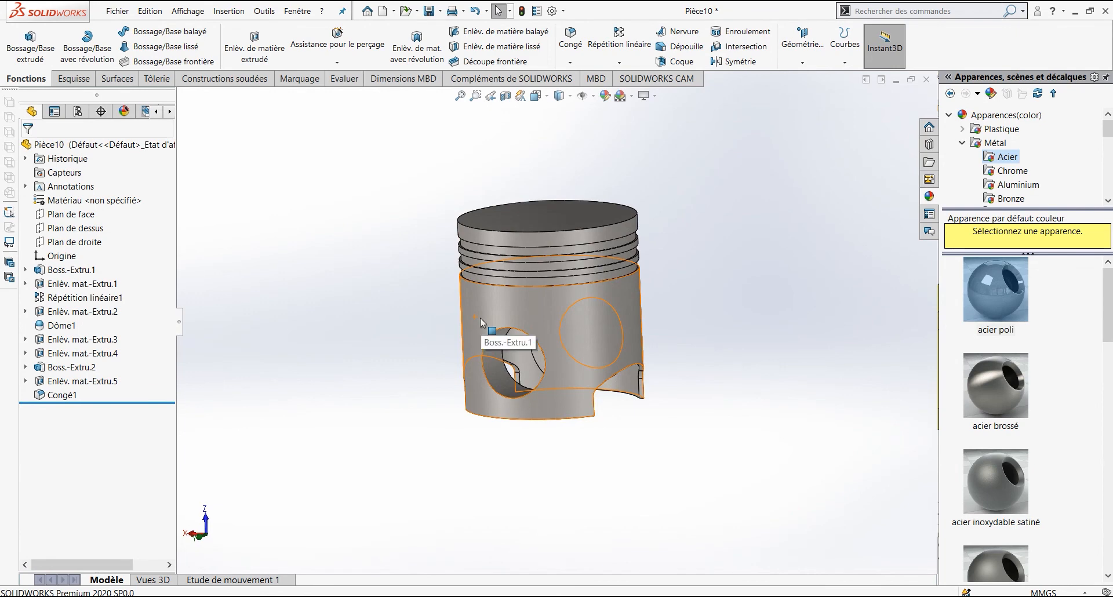
pyautogui.hotkey('ctrl', 's')
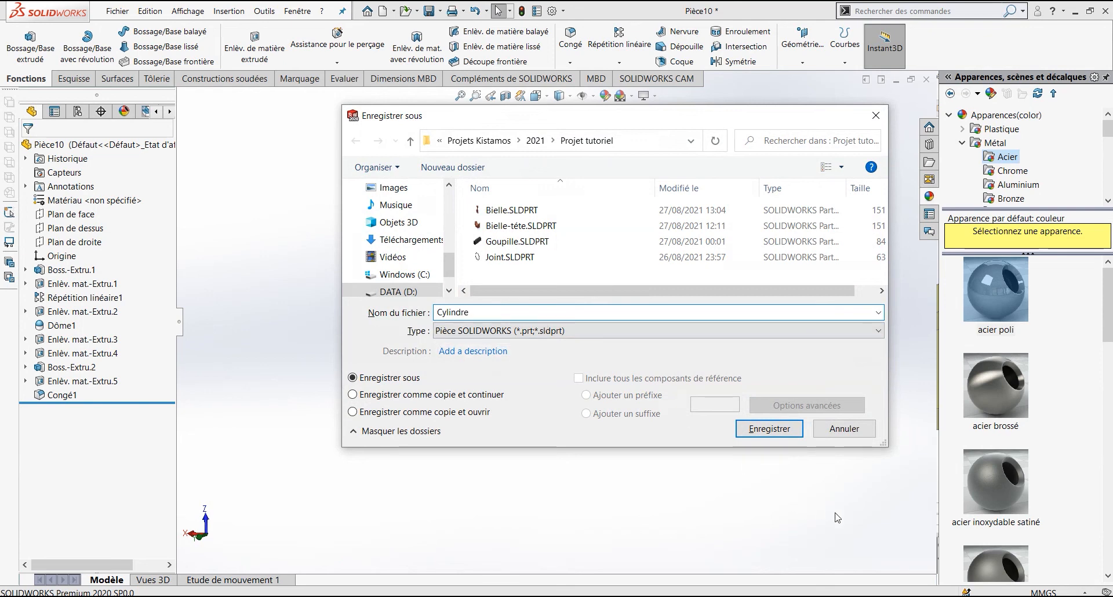
pyautogui.click(785, 433)
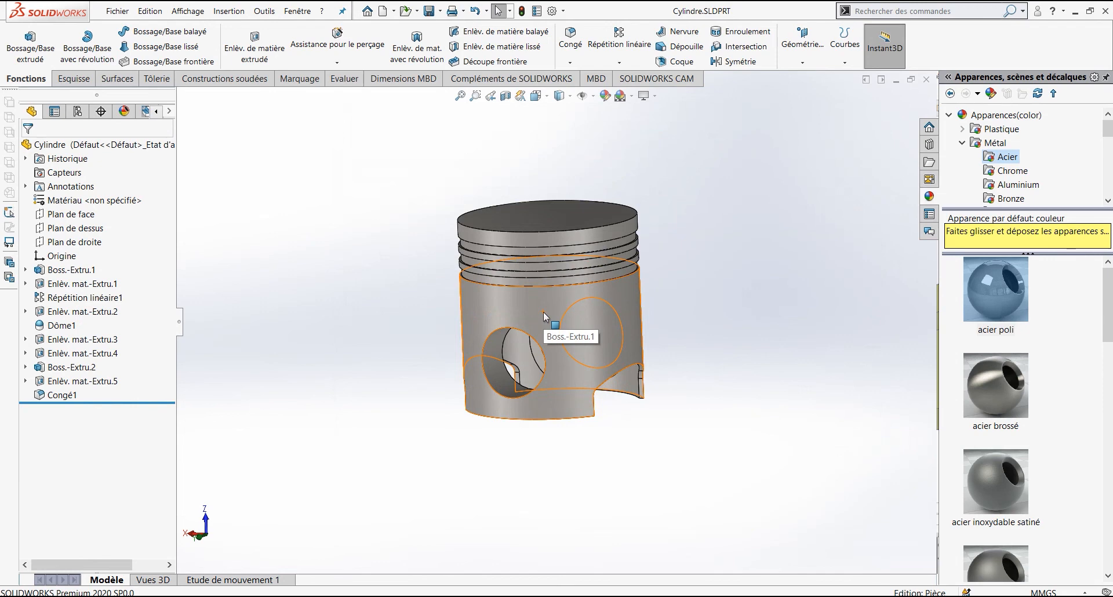
pyautogui.moveTo(543, 312); pyautogui.dragTo(539, 244, button='middle')
pyautogui.scroll(3, 614, 310)
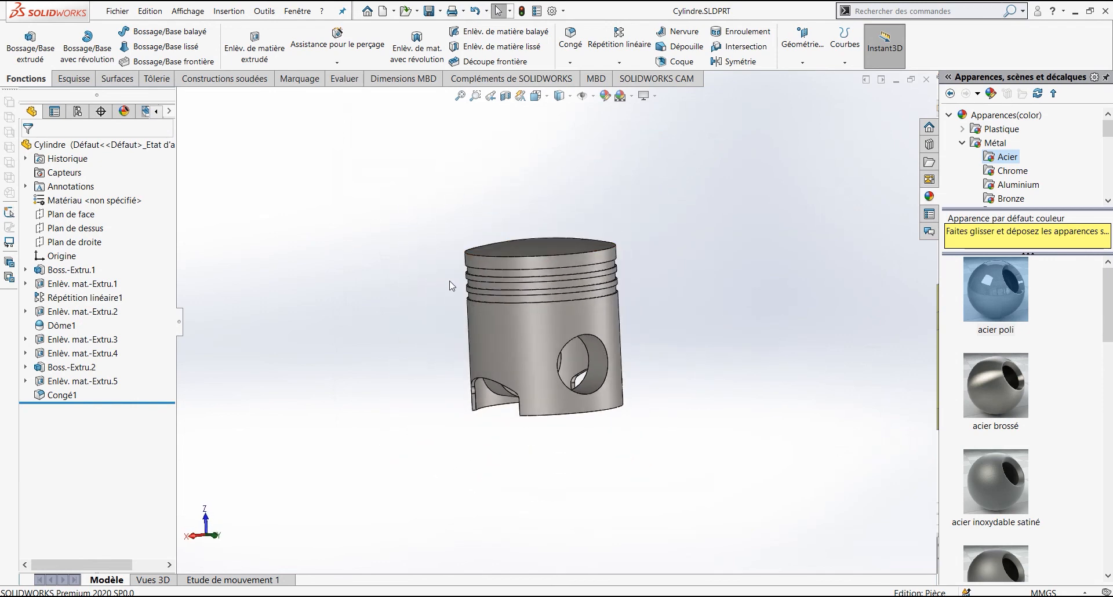
pyautogui.keyDown('ctrl'); pyautogui.moveTo(450, 286); pyautogui.dragTo(597, 283, button='middle'); pyautogui.keyUp('ctrl')
pyautogui.scroll(-2, 597, 283)
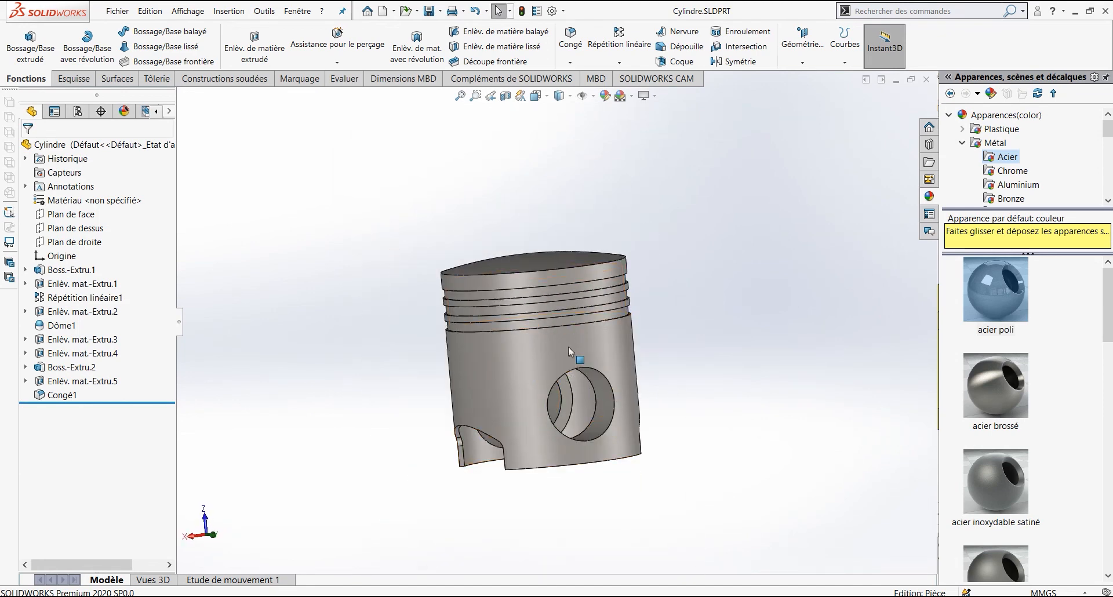
pyautogui.moveTo(568, 346); pyautogui.dragTo(508, 373, button='middle')
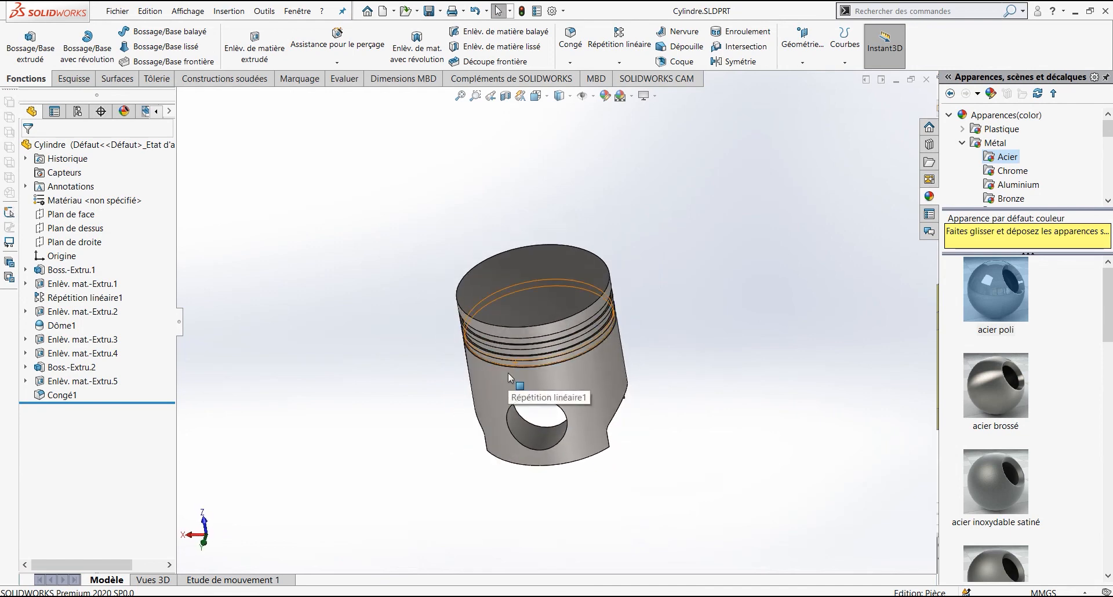